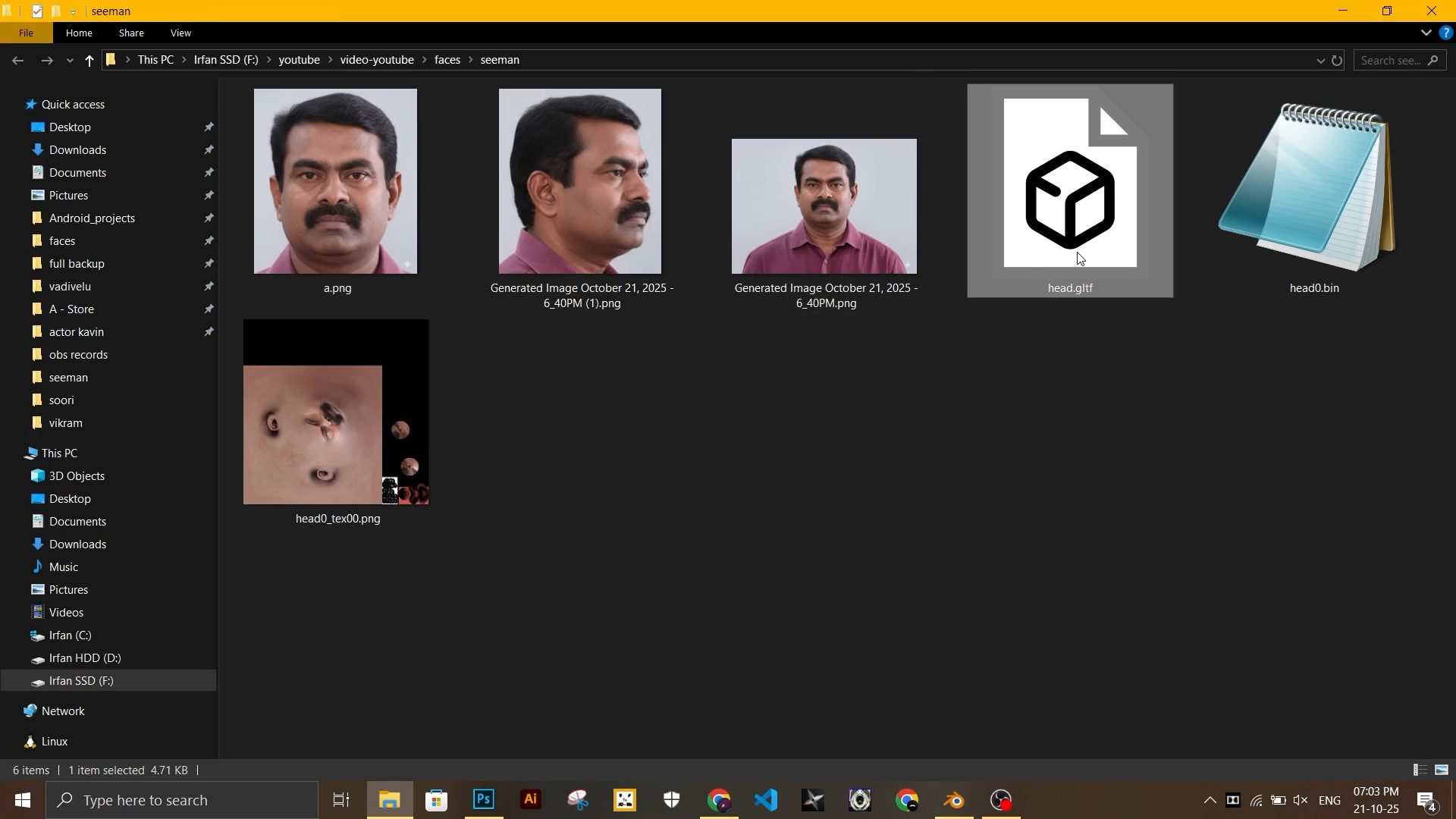
# Import head.gltf into Blender with the default glTF options and show the head in Material Preview shading
pyautogui.moveTo(1078, 209); pyautogui.dragTo(680, 237)
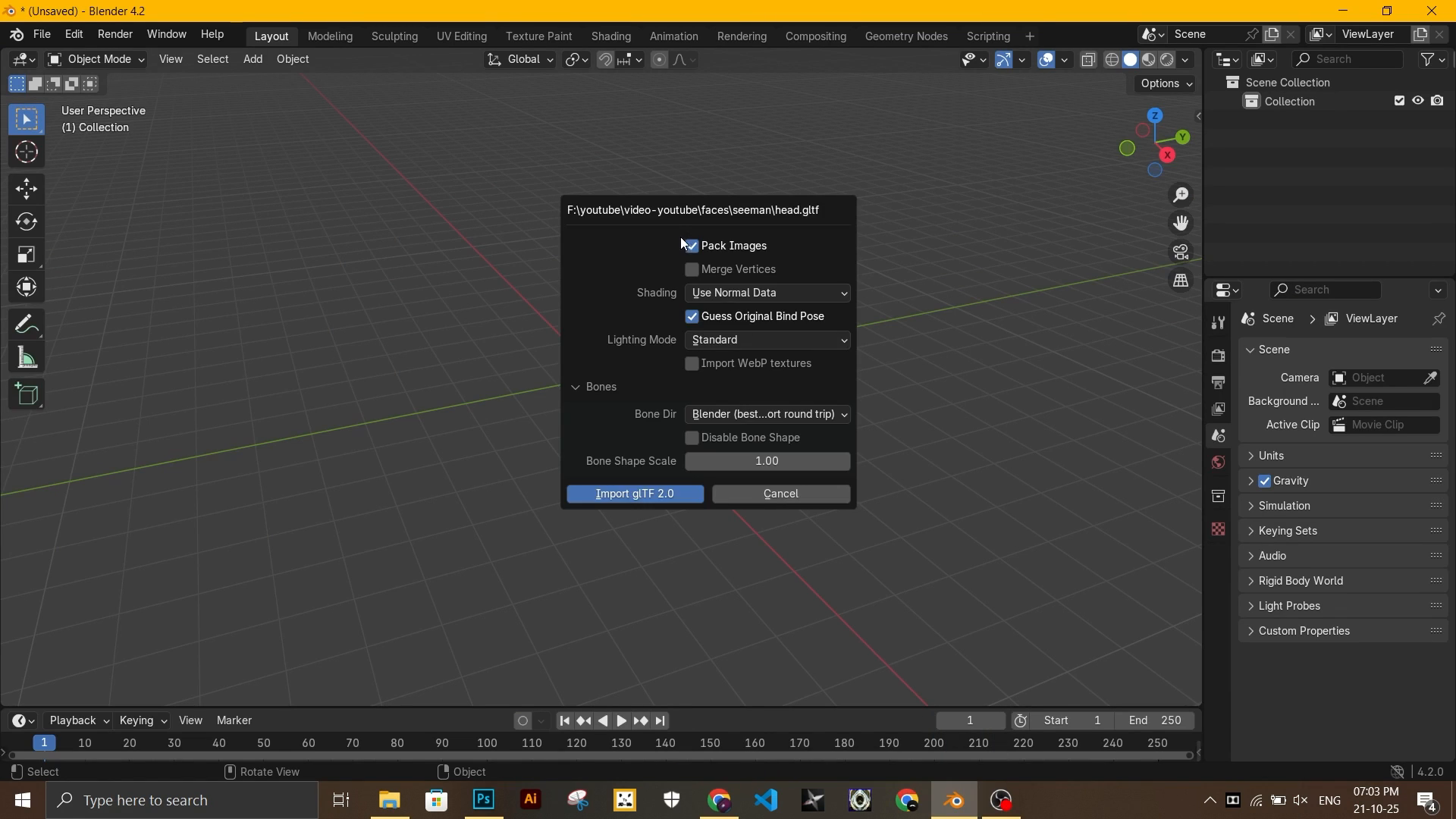
pyautogui.click(648, 498)
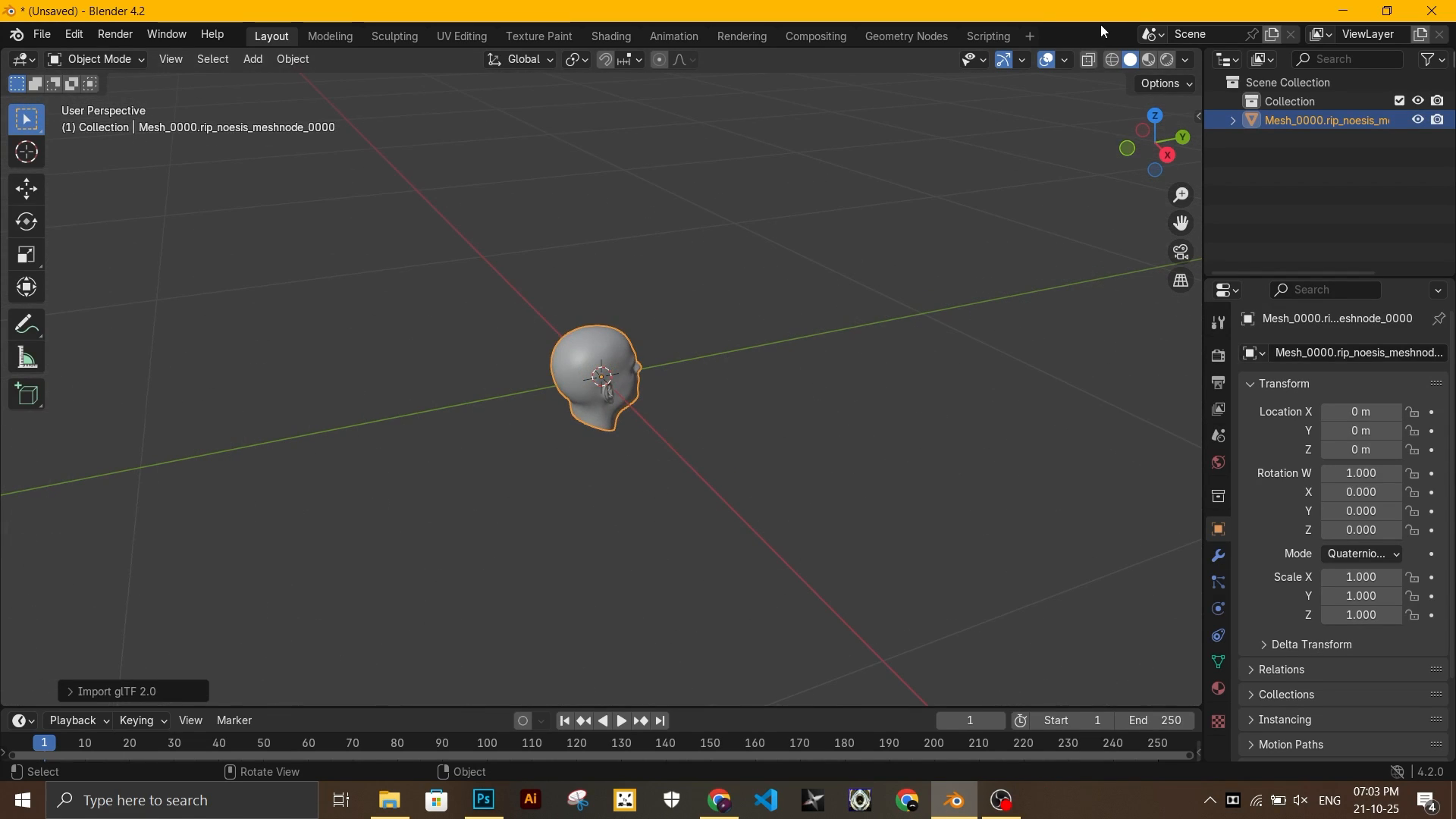
pyautogui.click(1148, 59)
pyautogui.scroll(9, 842, 508)
pyautogui.moveTo(891, 552); pyautogui.dragTo(663, 515, button='middle')
pyautogui.scroll(-2, 661, 511)
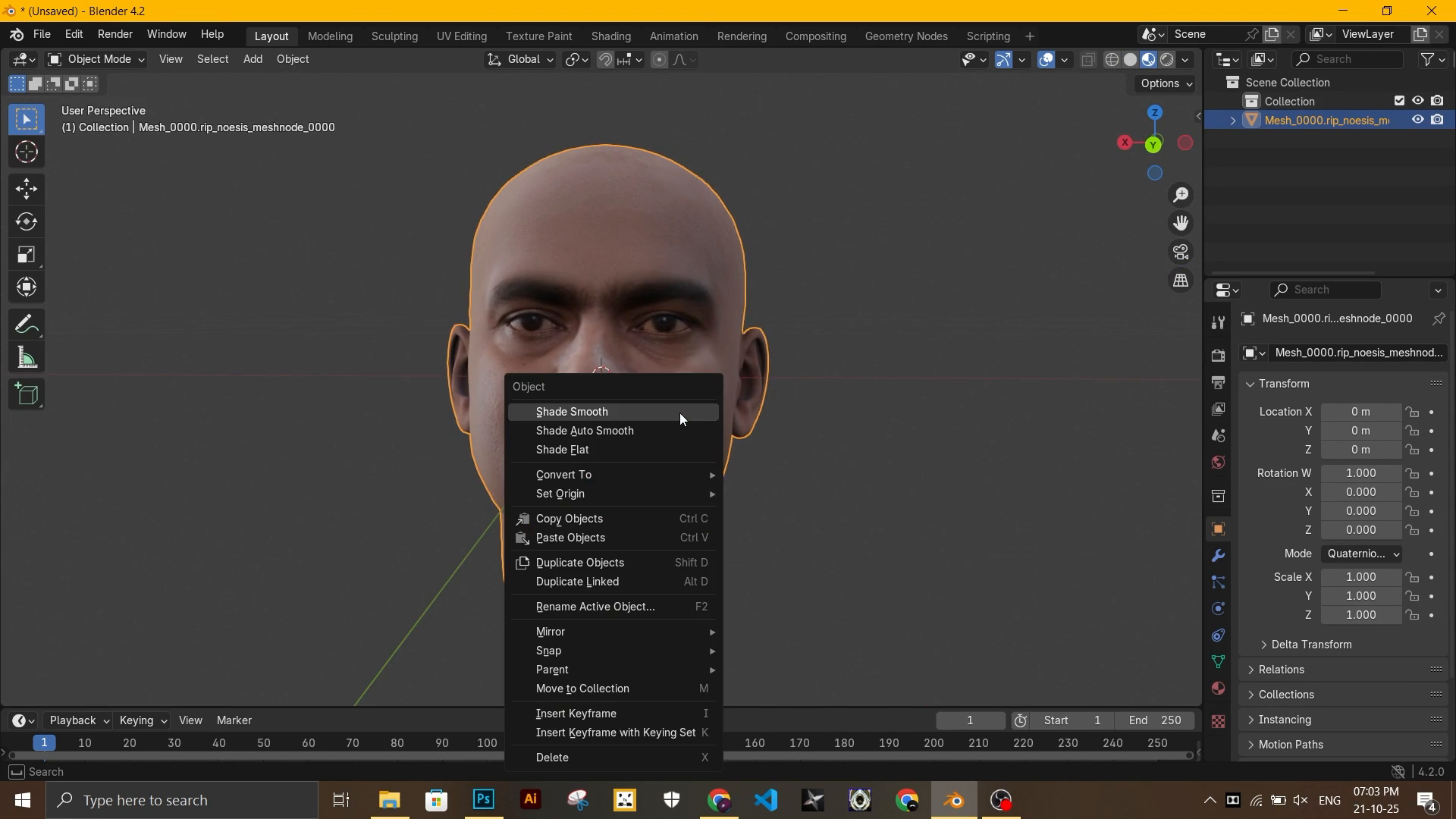
# Mirror the head object along the global X axis
pyautogui.rightClick(680, 412)
pyautogui.moveTo(648, 633)
pyautogui.click(802, 529)
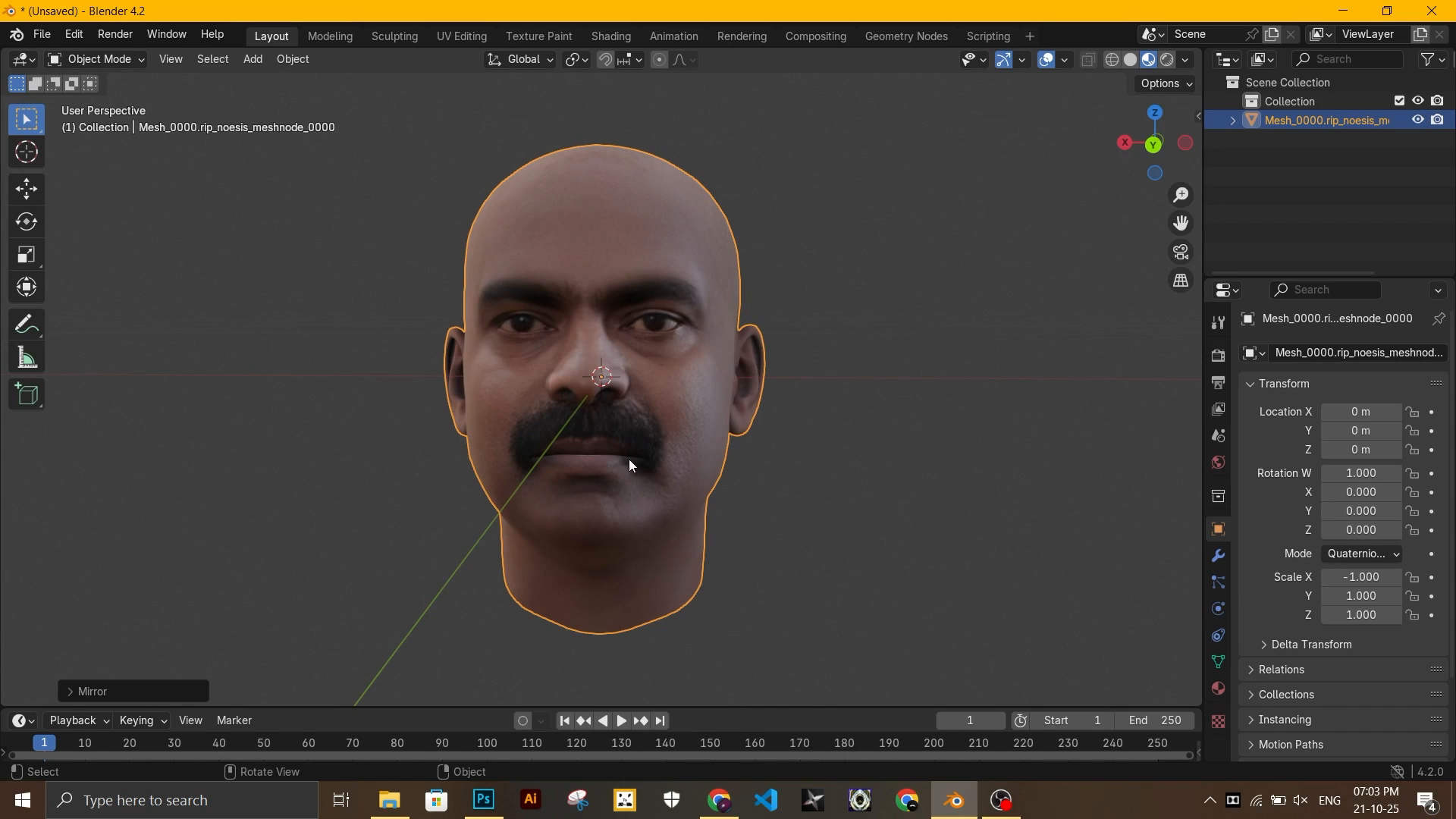
# Split the 3D viewport vertically and turn the new area into a Shader Editor
pyautogui.moveTo(2, 59); pyautogui.dragTo(829, 151)
pyautogui.click(23, 58)
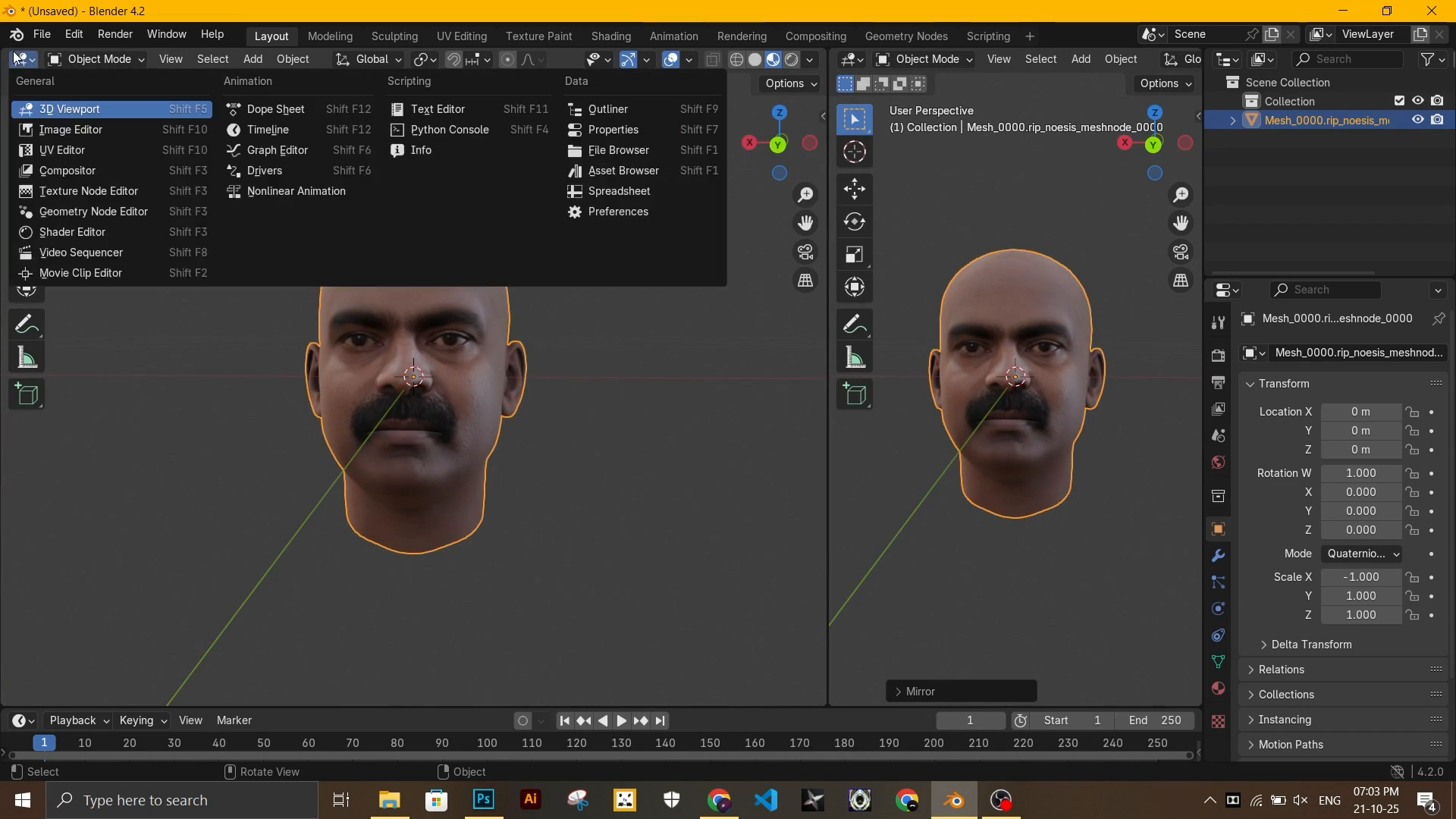
pyautogui.click(73, 232)
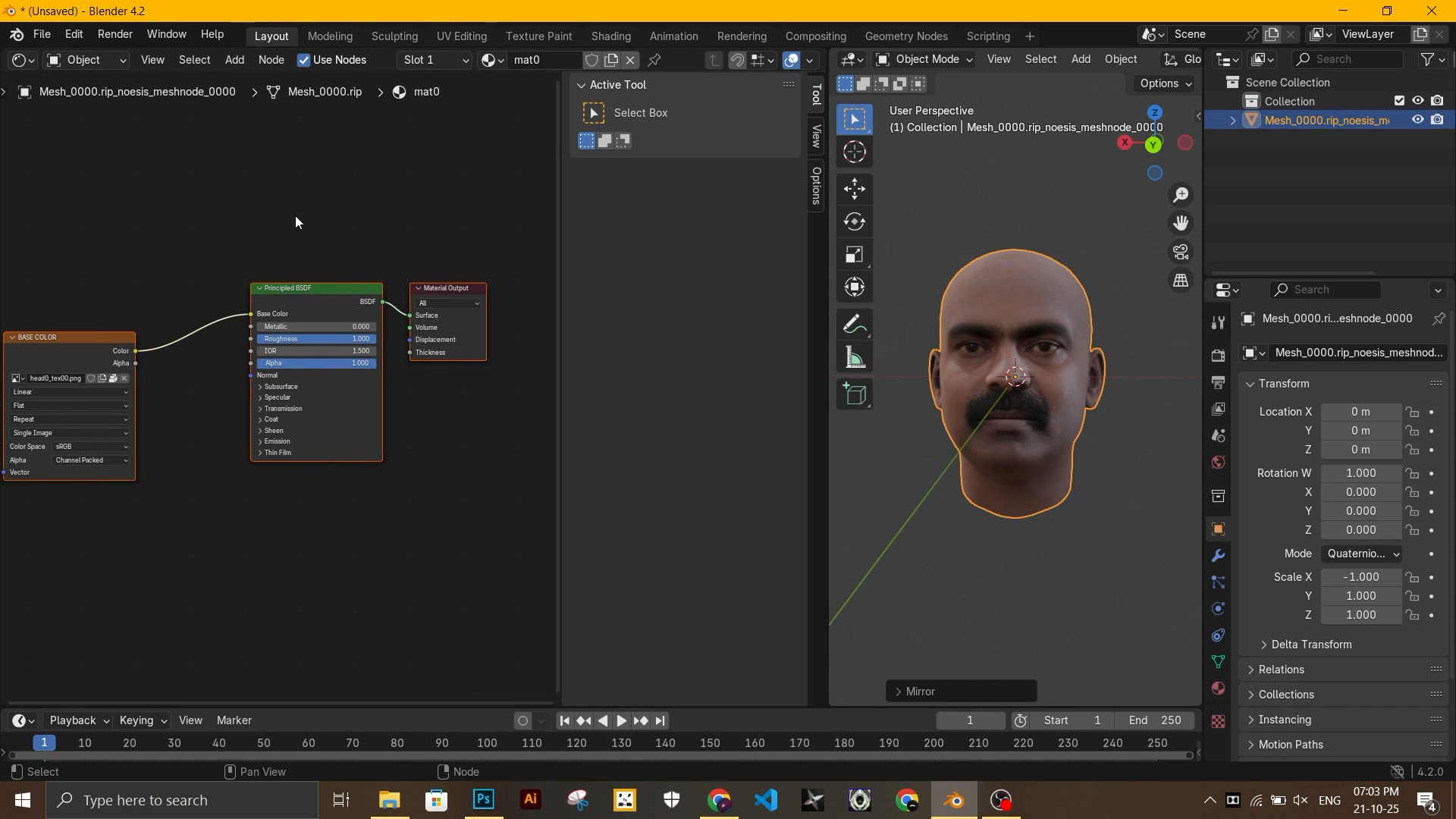
# Add an Emission node to the head's material and place it below the Principled BSDF node
pyautogui.hotkey('shift', 'a')
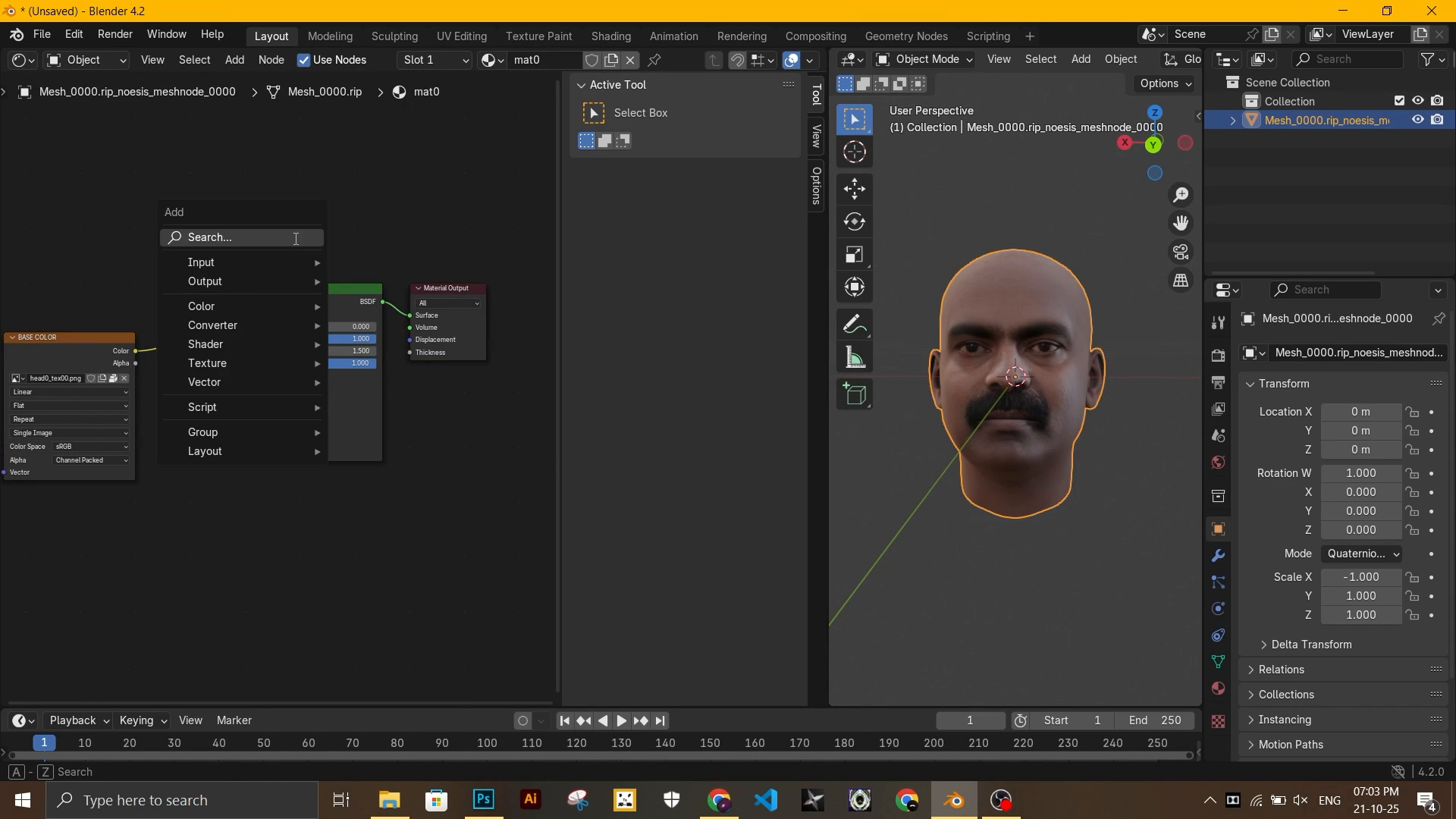
pyautogui.click(296, 239)
pyautogui.click(383, 274)
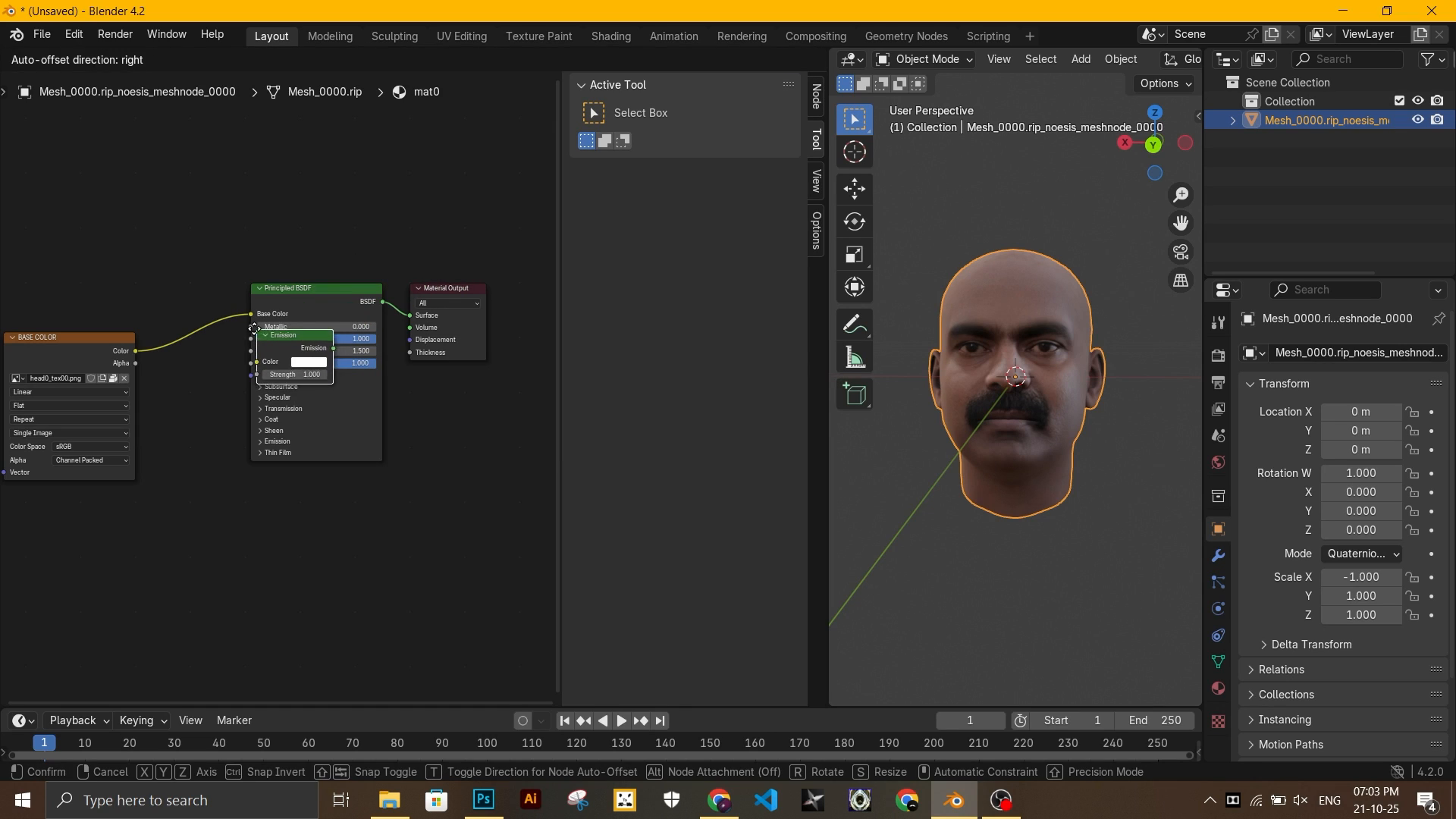
pyautogui.click(273, 317)
pyautogui.moveTo(294, 321); pyautogui.dragTo(264, 518)
# Move the base colour texture's link to the Emission Color input and connect Emission to the Material Output's Surface
pyautogui.moveTo(252, 312); pyautogui.dragTo(232, 544)
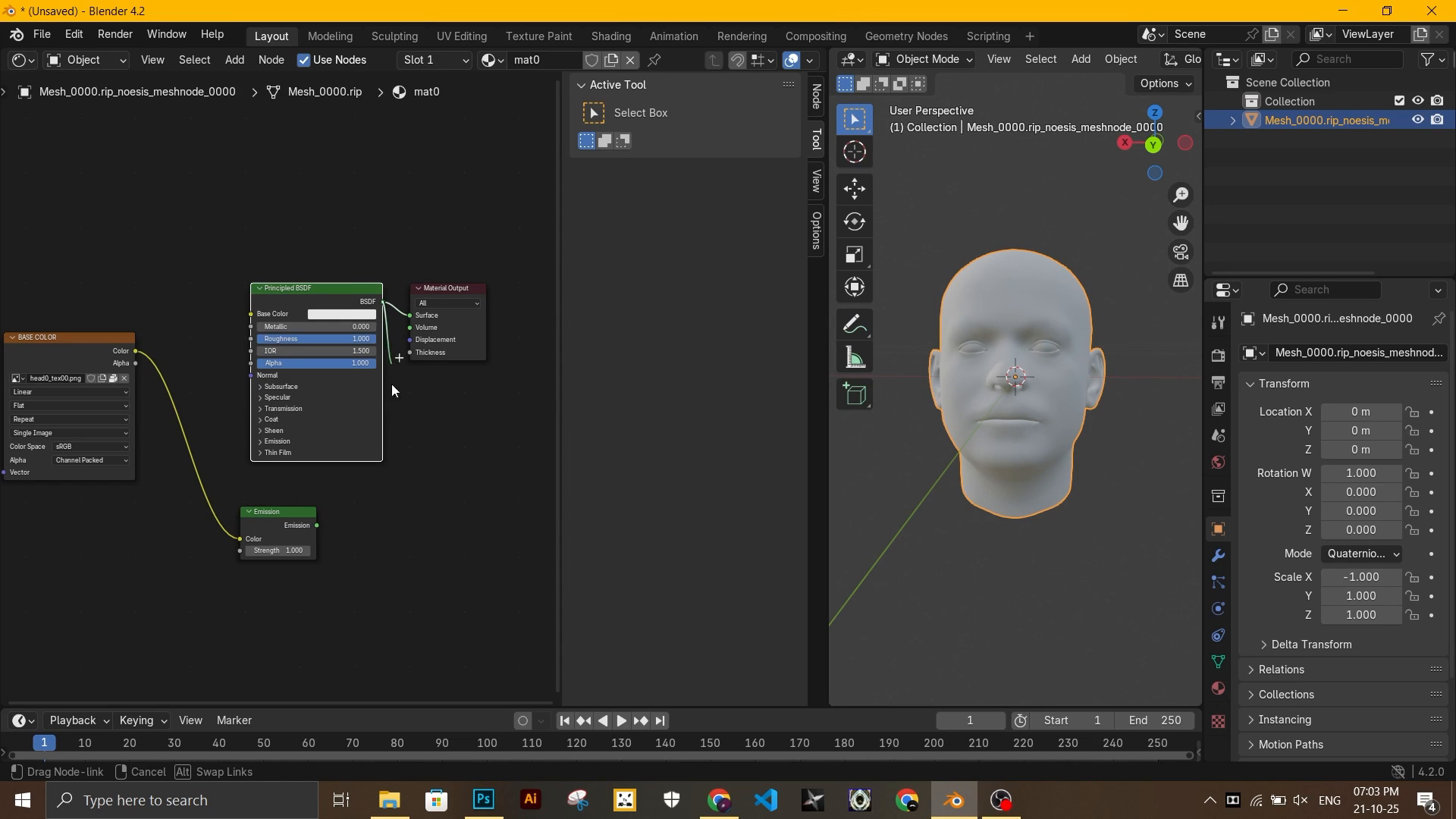
pyautogui.moveTo(397, 303); pyautogui.dragTo(409, 315)
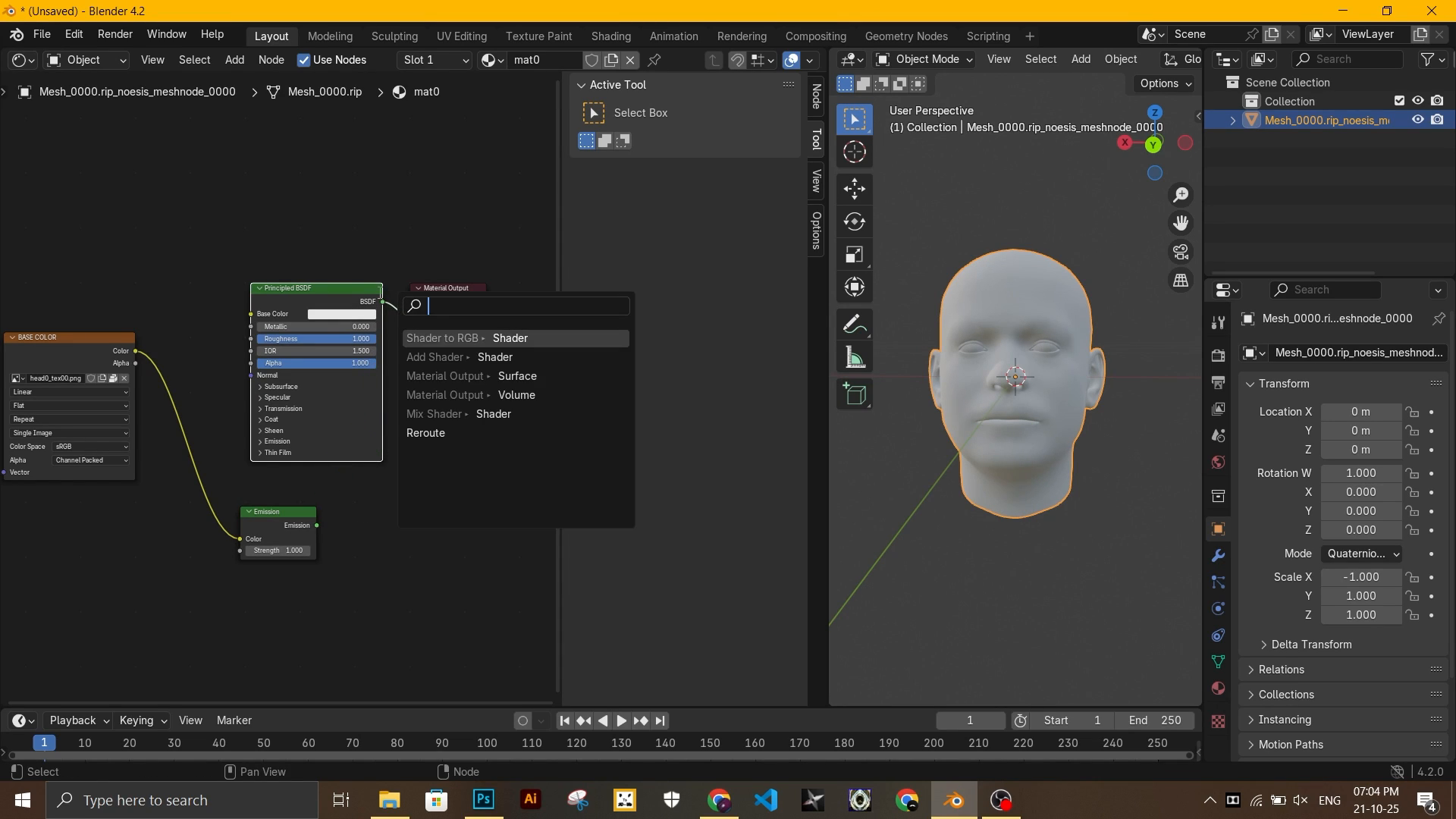
pyautogui.moveTo(317, 525); pyautogui.dragTo(410, 315)
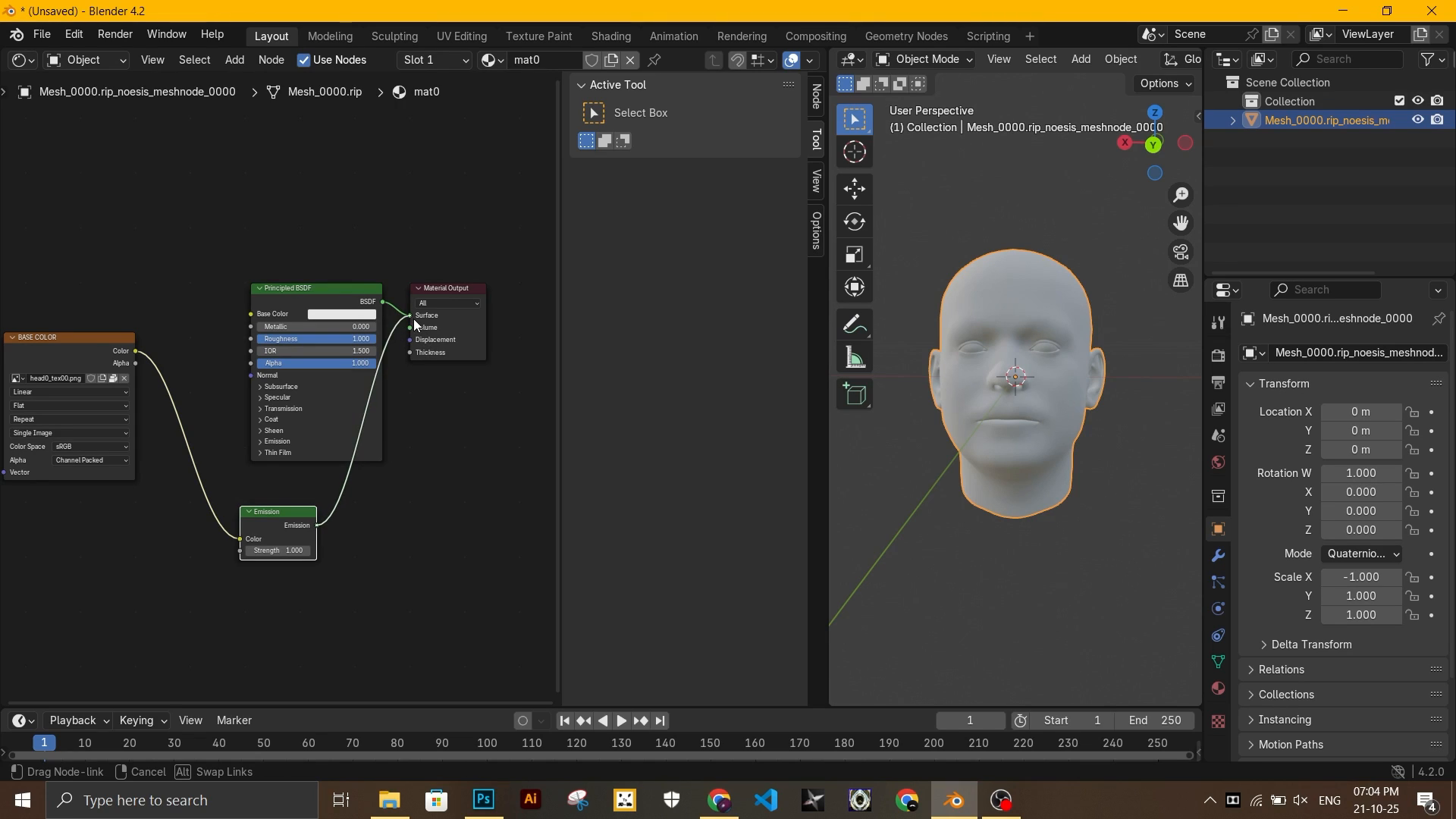
# Delete the unused Principled BSDF node, keeping the Emission node in the material
pyautogui.click(341, 313)
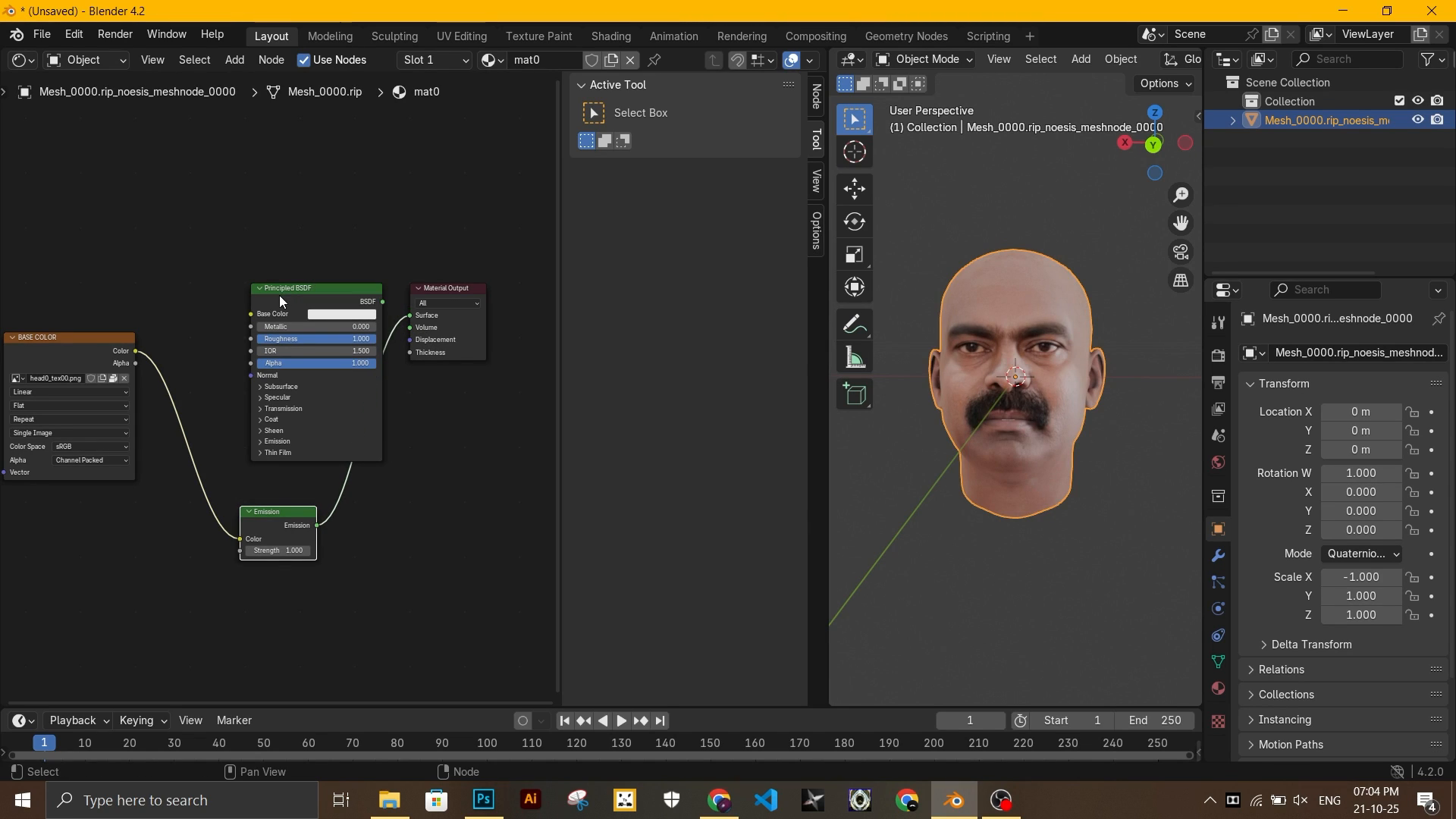
pyautogui.press('x')
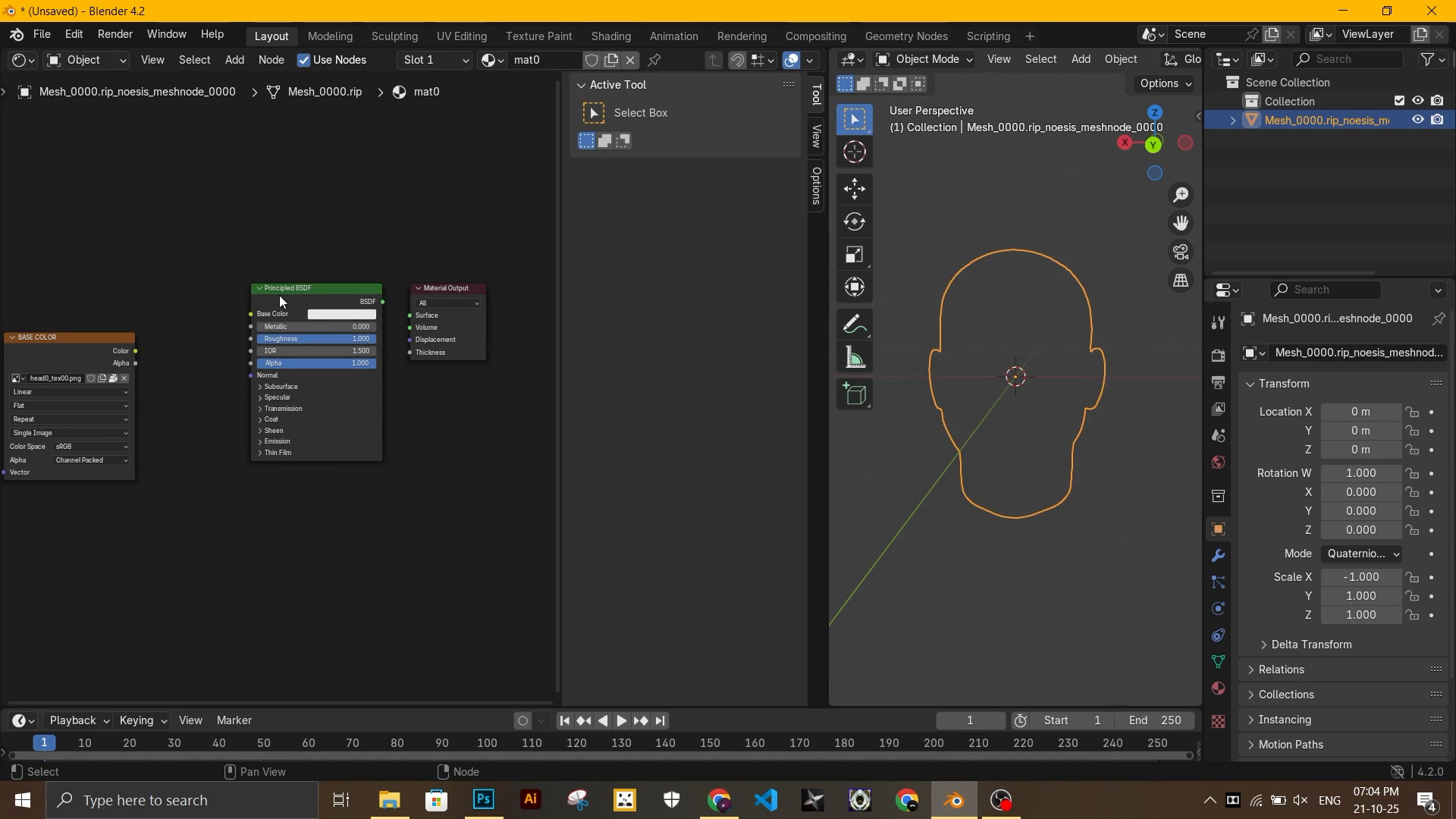
pyautogui.hotkey('ctrl', 'z')
pyautogui.press('x')
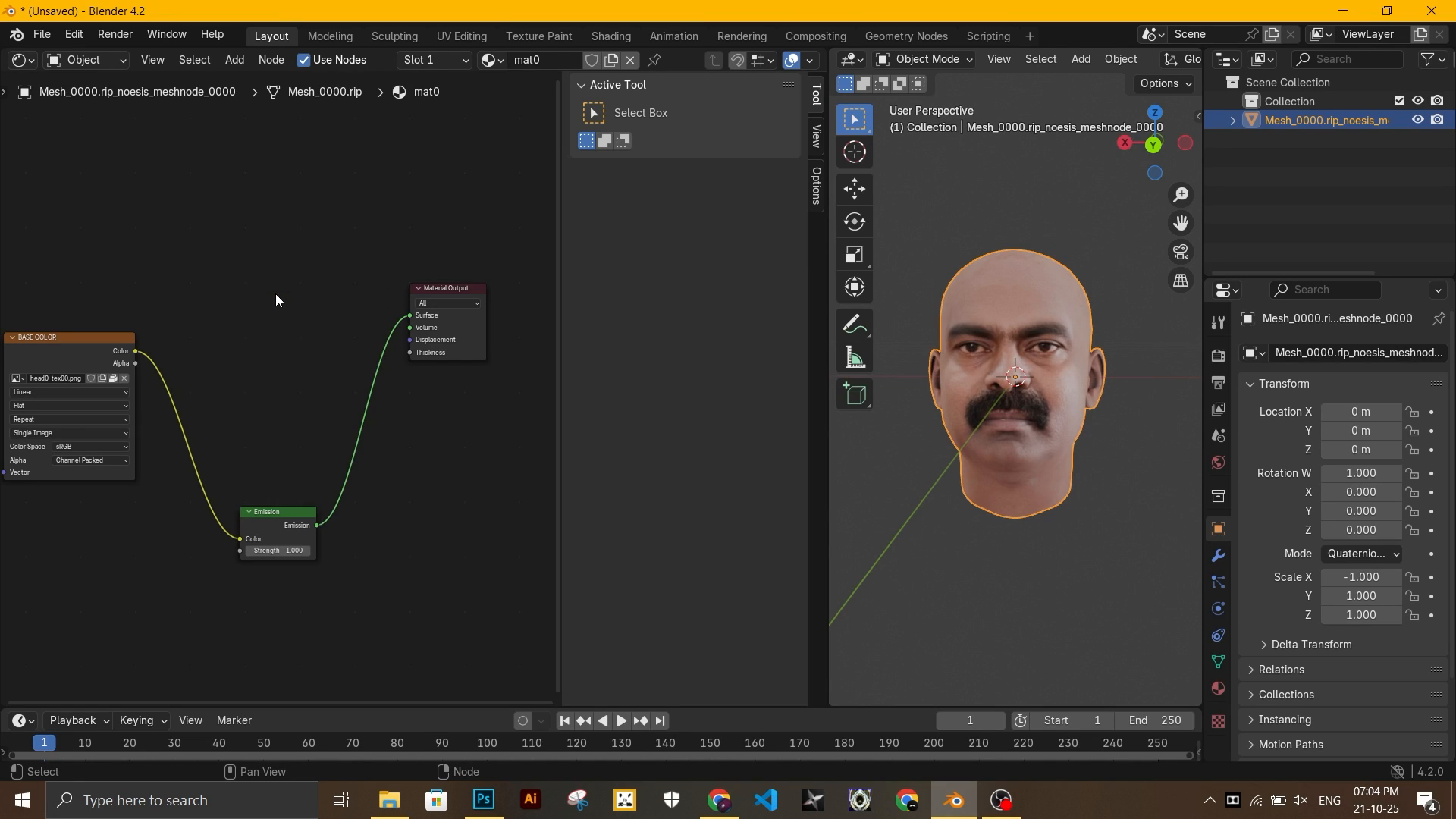
# Join the Shader Editor area back into a single 3D viewport and view the head from the front
pyautogui.moveTo(834, 58); pyautogui.dragTo(337, 213)
pyautogui.moveTo(818, 450); pyautogui.dragTo(650, 237, button='middle')
pyautogui.moveTo(835, 493)
pyautogui.mouseDown(button='middle')
pyautogui.moveTo(853, 464)
pyautogui.moveTo(854, 480)
pyautogui.mouseUp(button='middle')
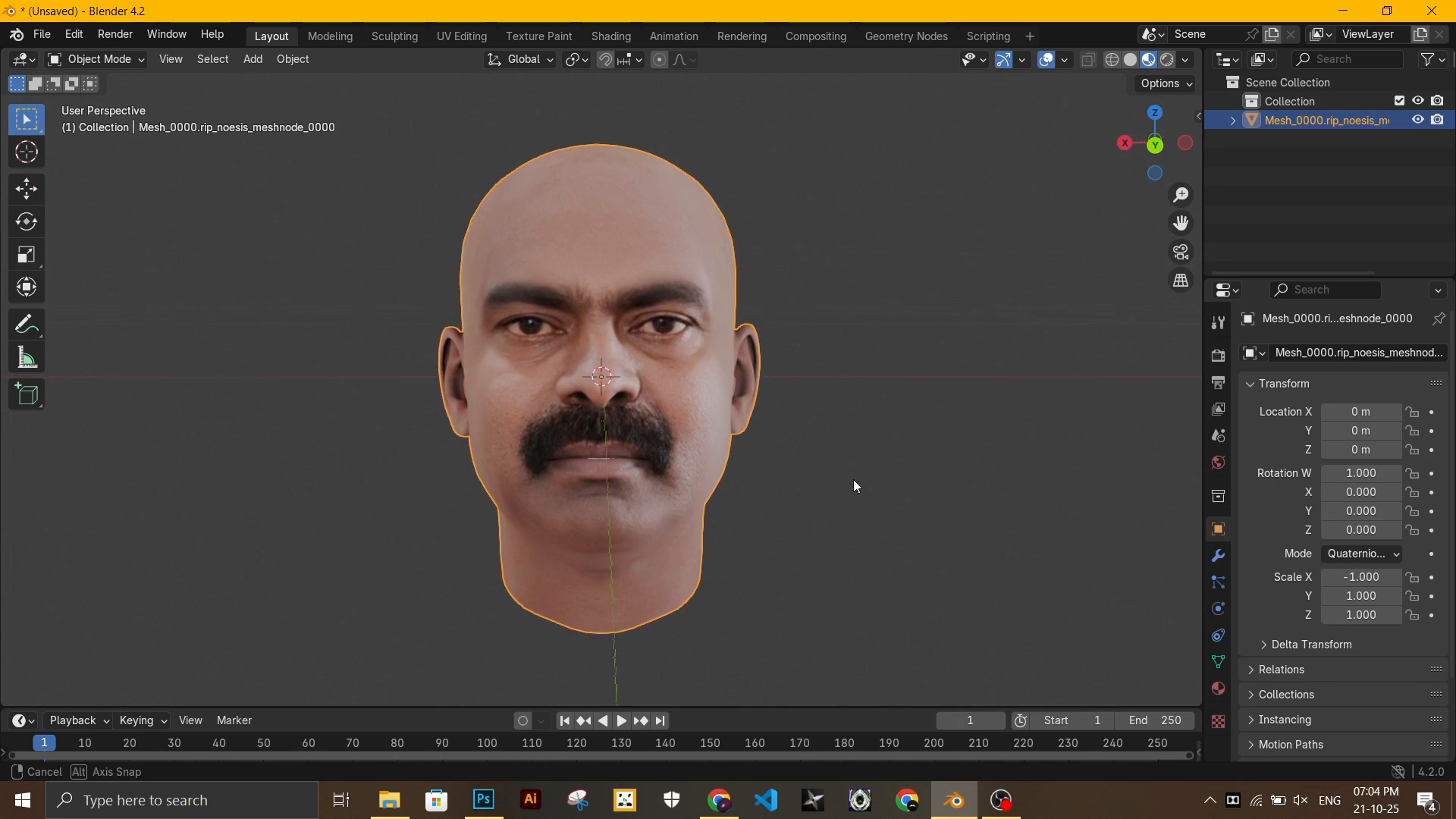
# Switch to the Texture Paint workspace and show the head from its side in Material Preview shading
pyautogui.click(571, 38)
pyautogui.scroll(13, 926, 365)
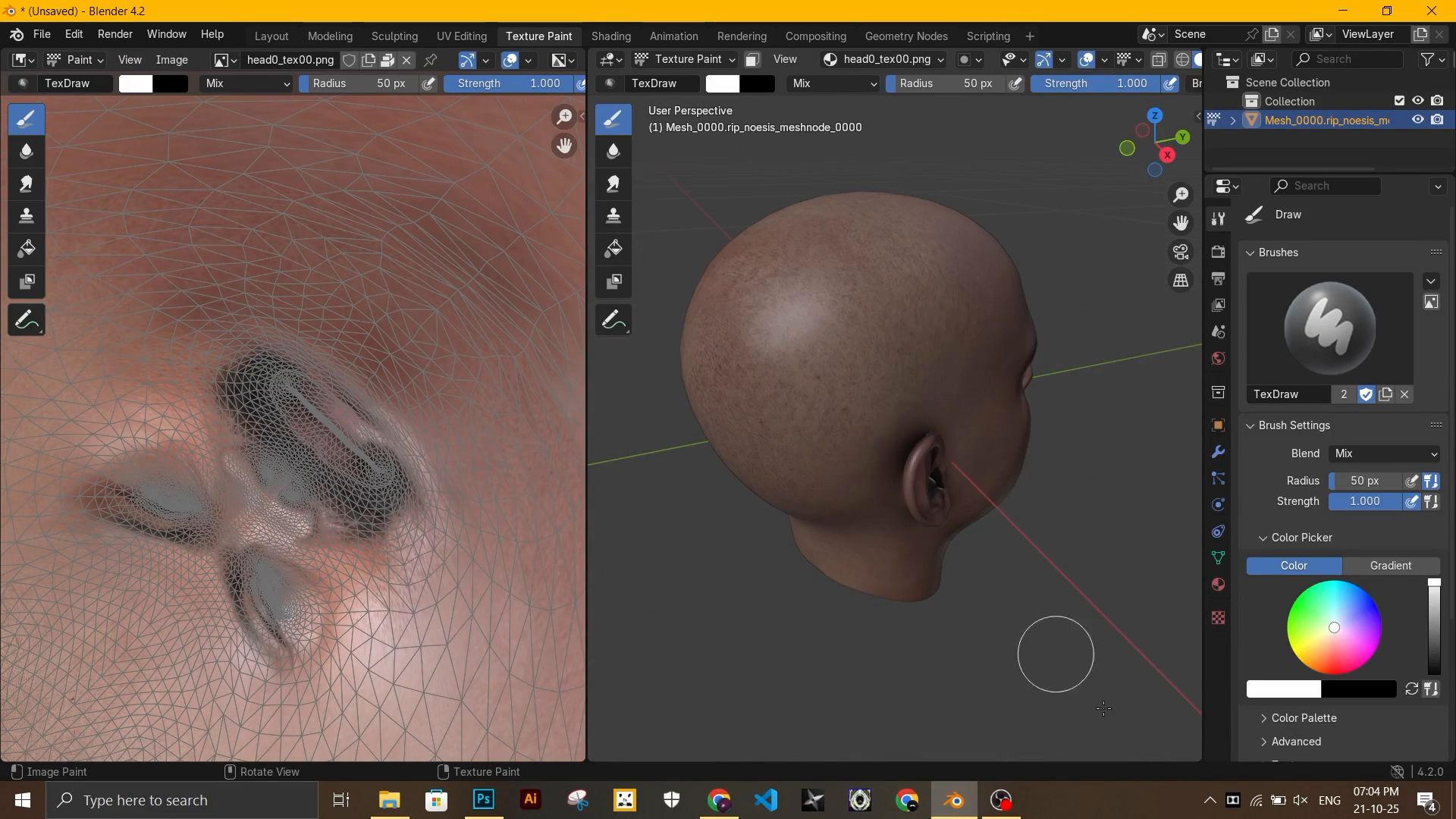
pyautogui.moveTo(1100, 683); pyautogui.dragTo(1004, 634, button='middle')
pyautogui.scroll(-1, 1004, 635)
pyautogui.scroll(-2, 1130, 66)
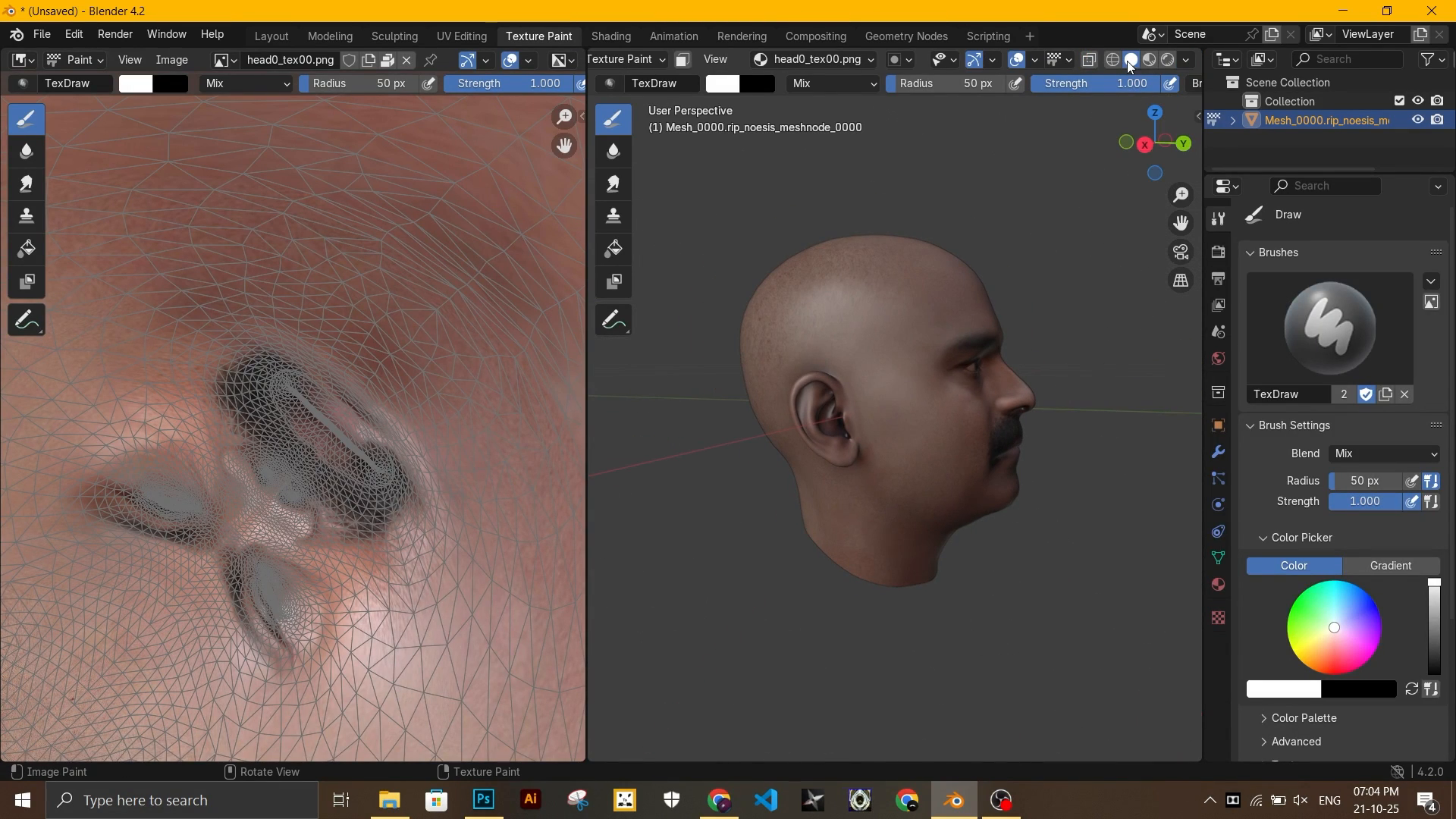
pyautogui.click(1148, 67)
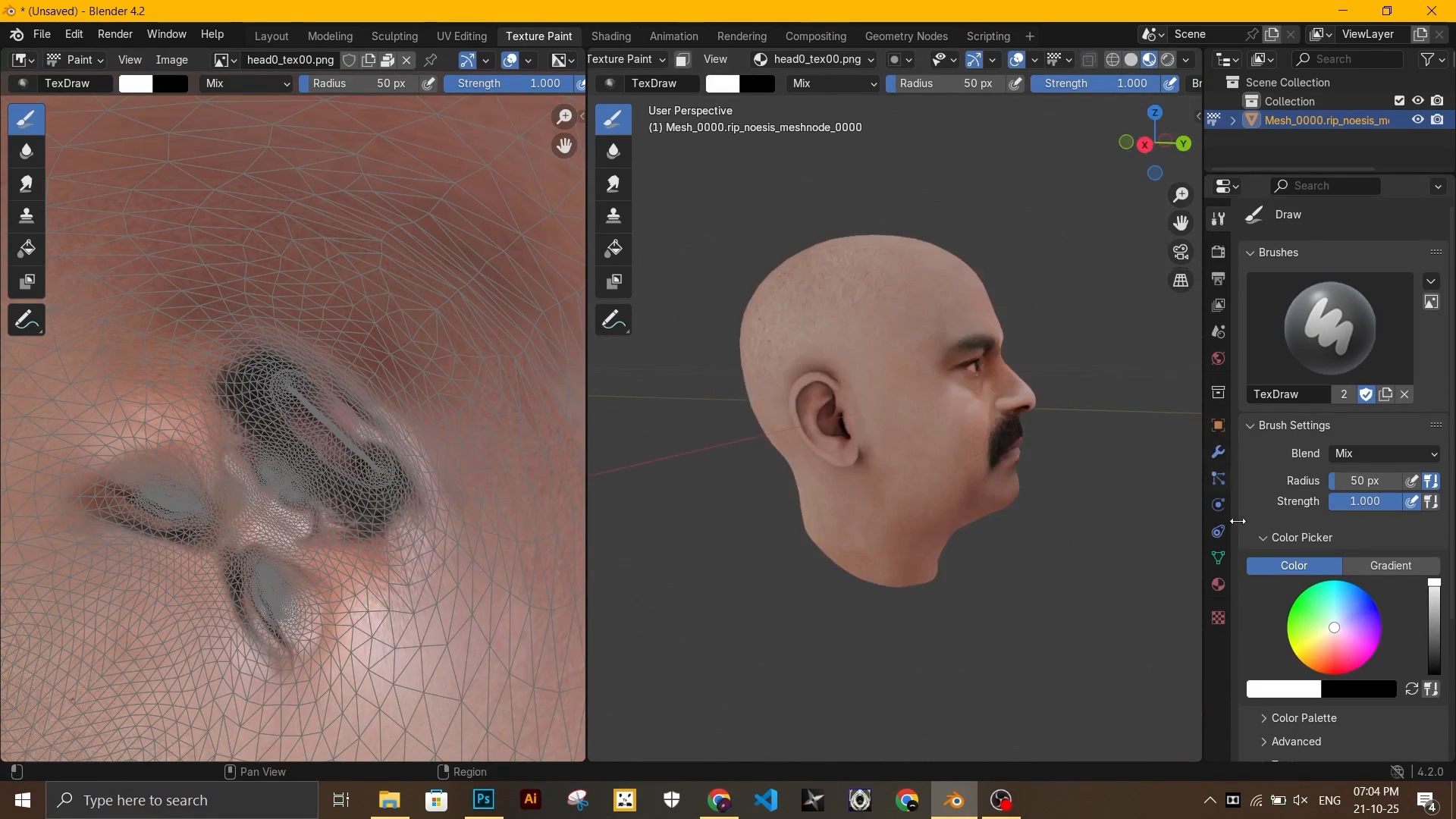
# Create a new image texture for the paint brush
pyautogui.click(1218, 584)
pyautogui.click(1221, 621)
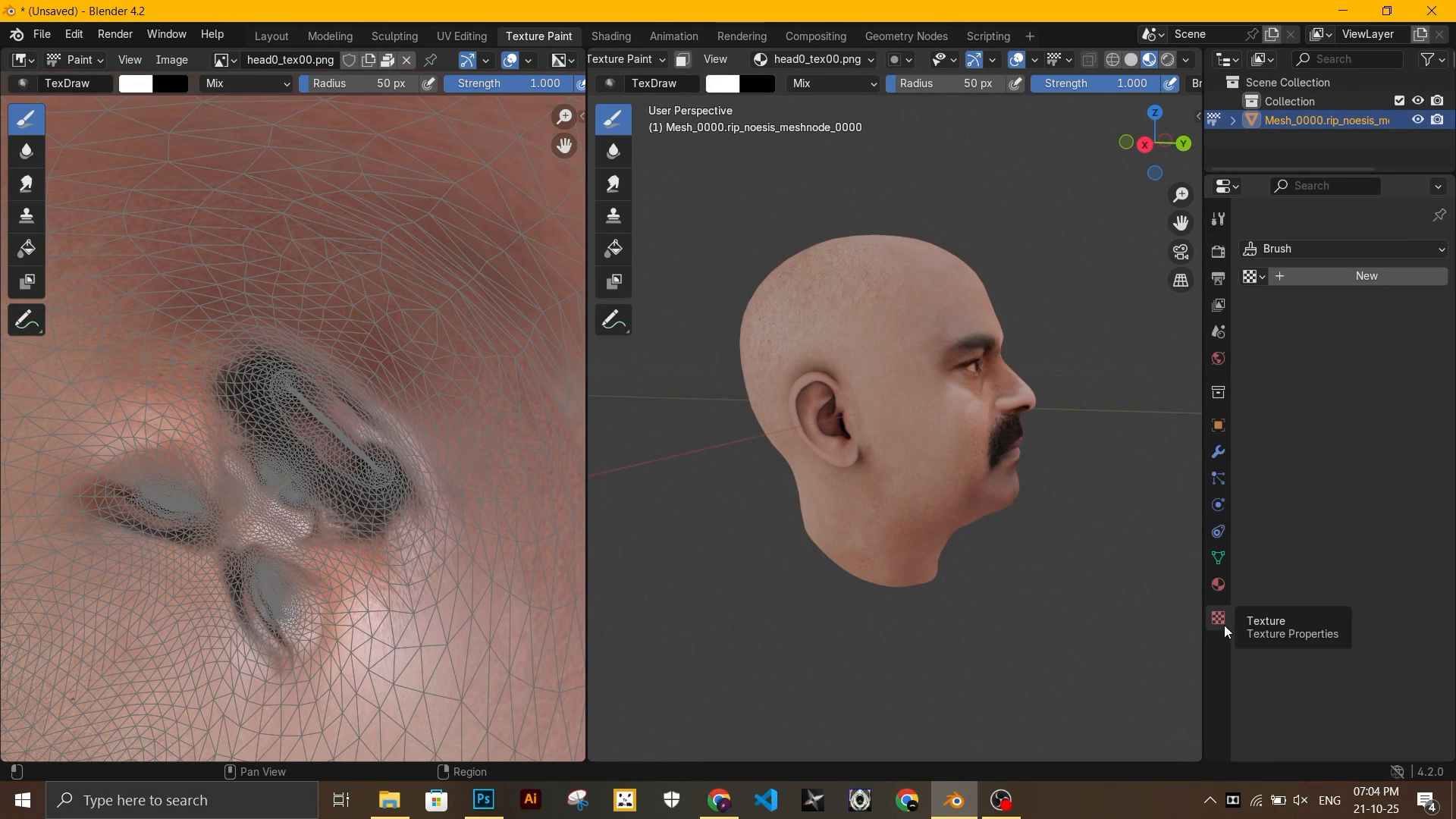
pyautogui.click(1394, 274)
# Load the side-profile image ending in "6_40PM (1).png" from the seeman folder into the brush texture
pyautogui.click(1394, 574)
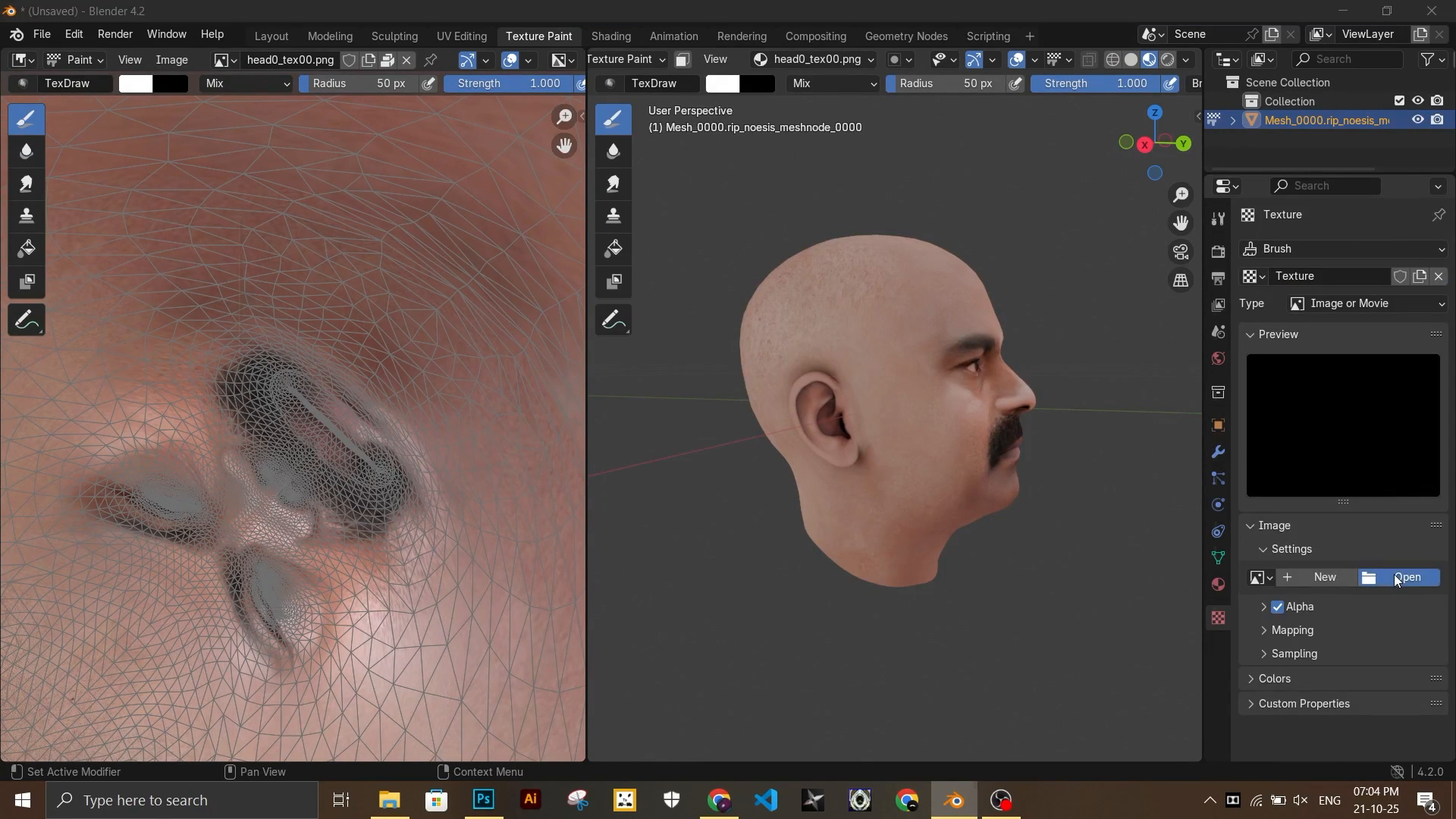
pyautogui.scroll(-5, 345, 504)
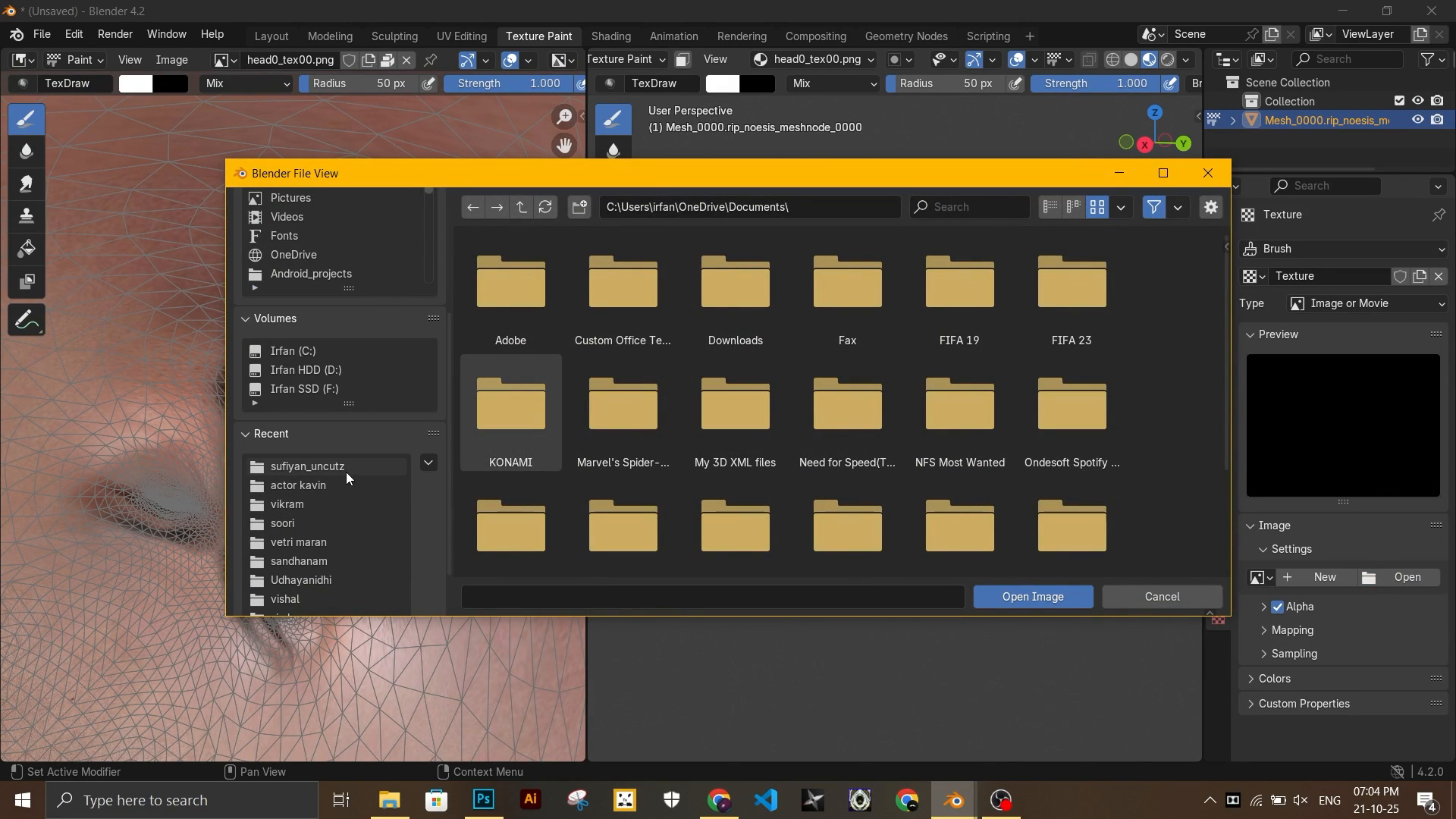
pyautogui.scroll(2, 347, 470)
pyautogui.click(367, 504)
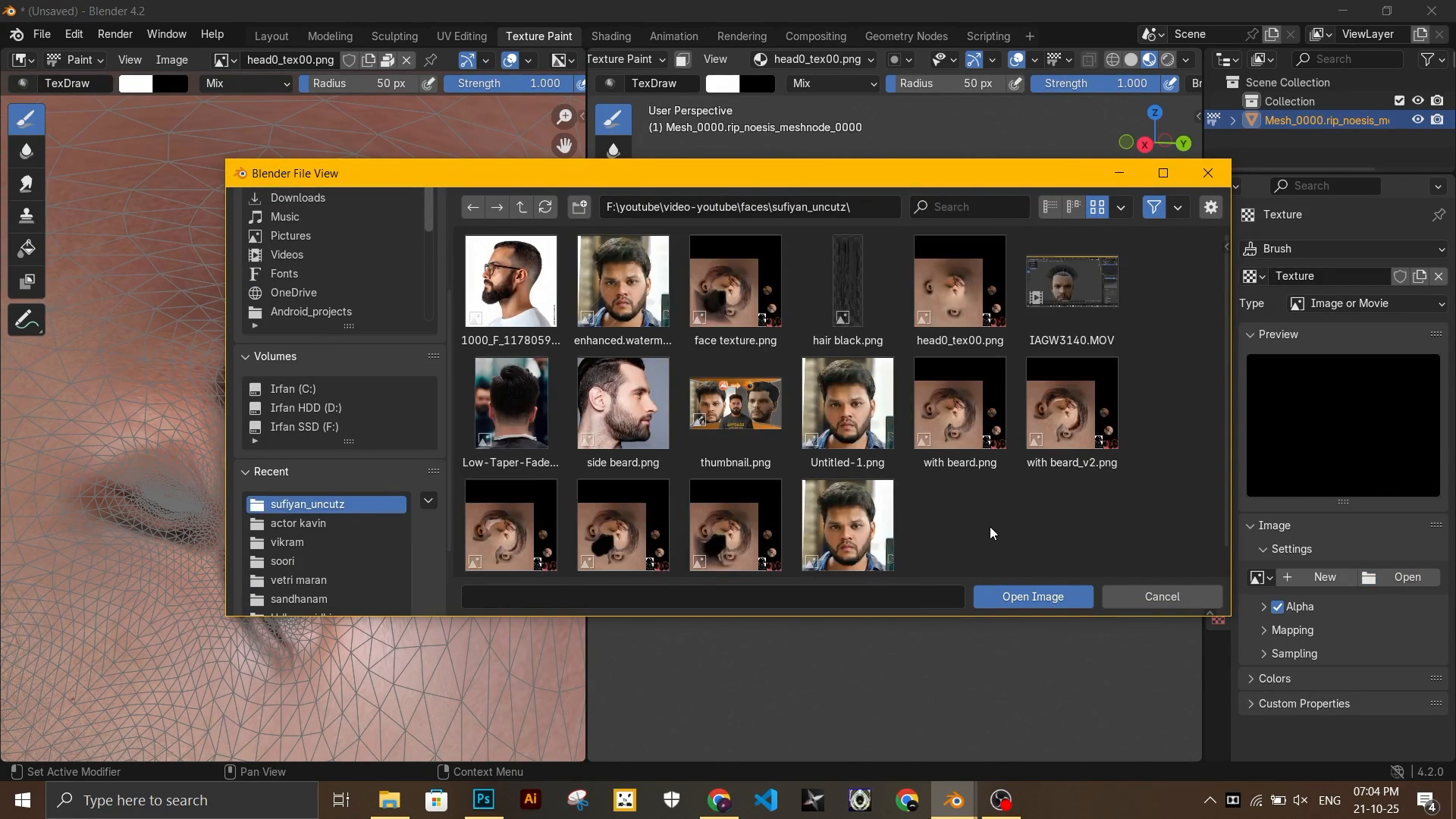
pyautogui.press('BackSpace')
pyautogui.write('see')
pyautogui.doubleClick(464, 310)
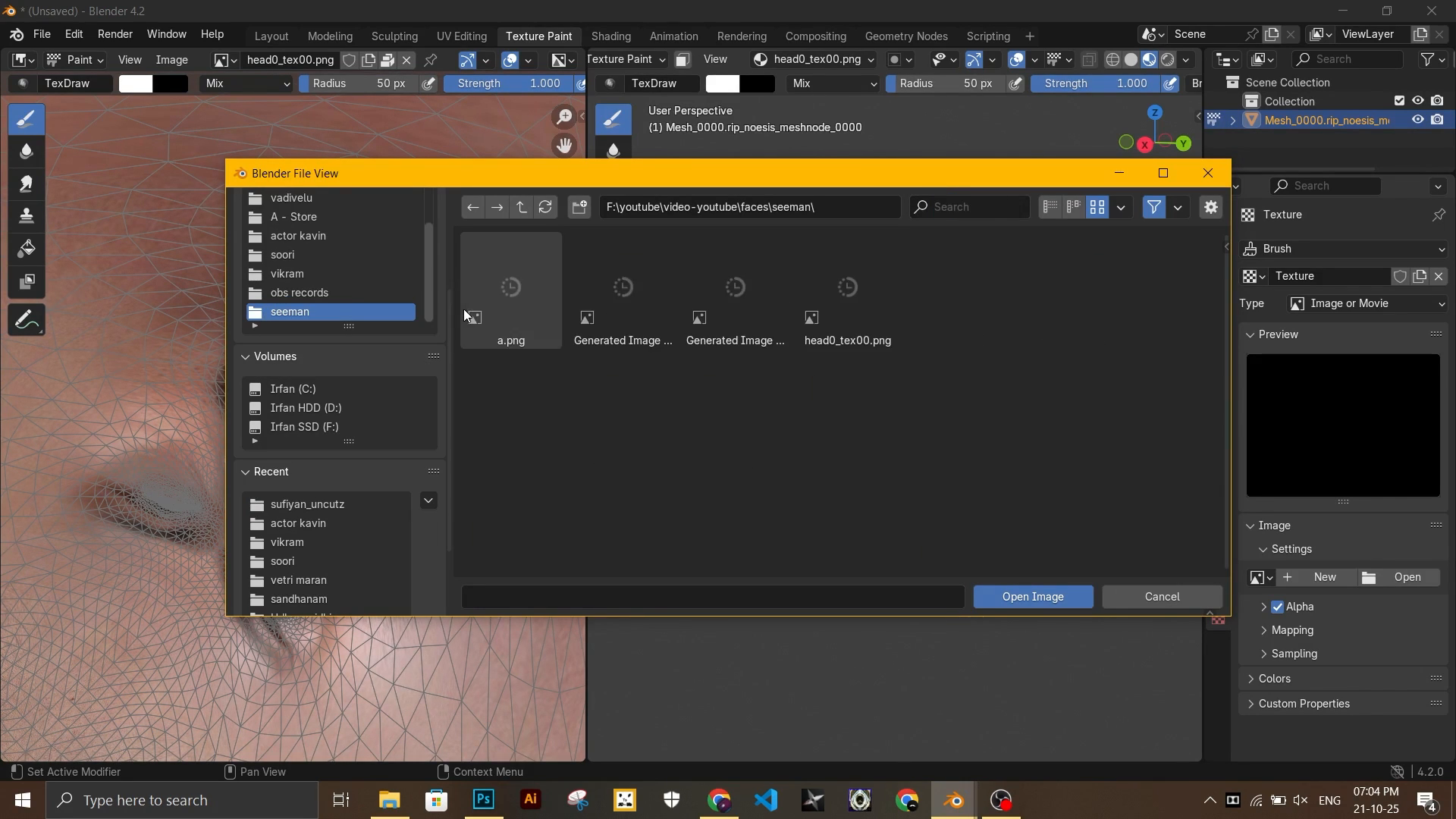
pyautogui.doubleClick(761, 296)
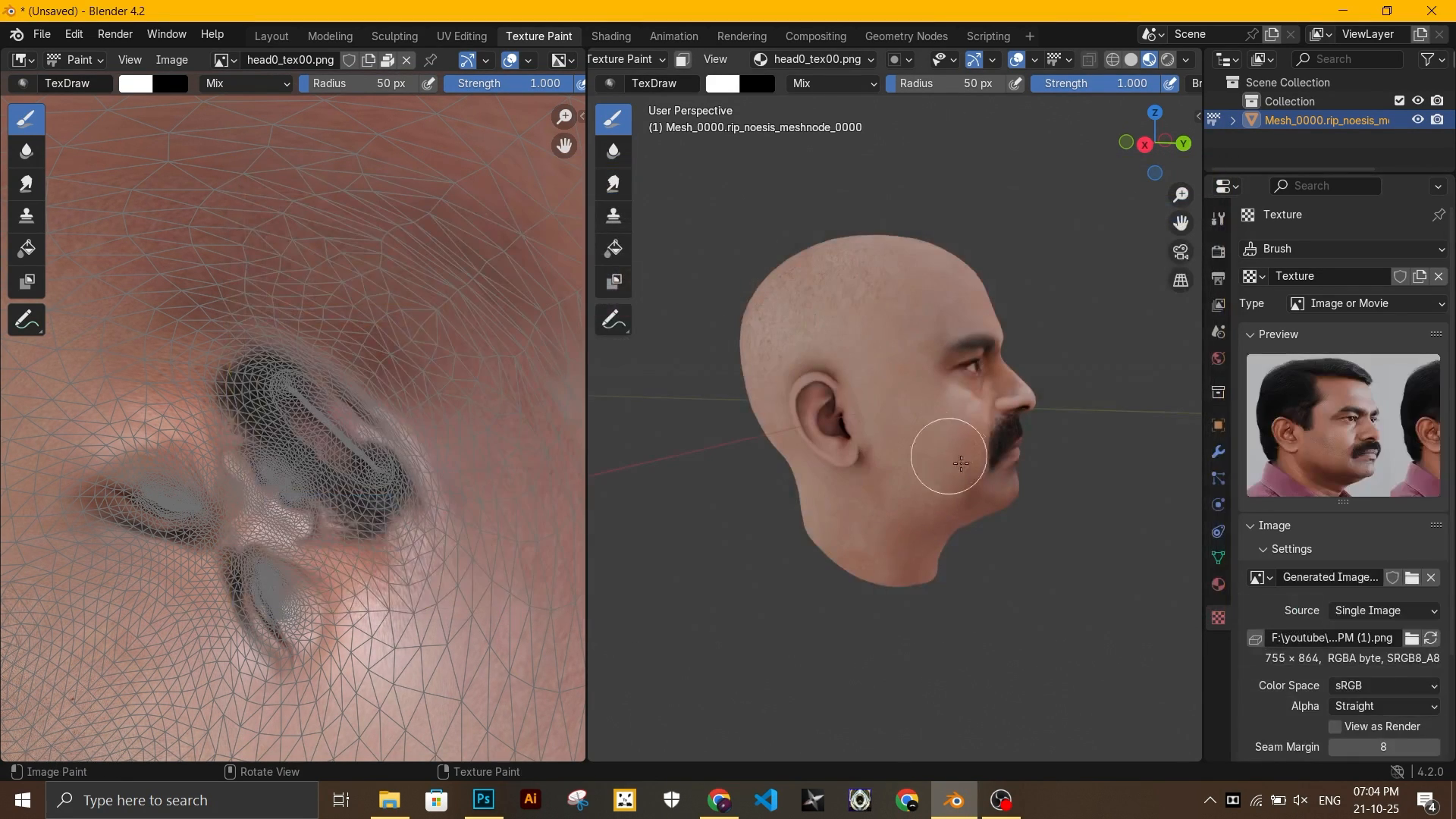
# Set the brush texture mapping to Stencil and fit the stencil to the image aspect
pyautogui.click(1218, 251)
pyautogui.click(1219, 218)
pyautogui.scroll(-8, 1357, 630)
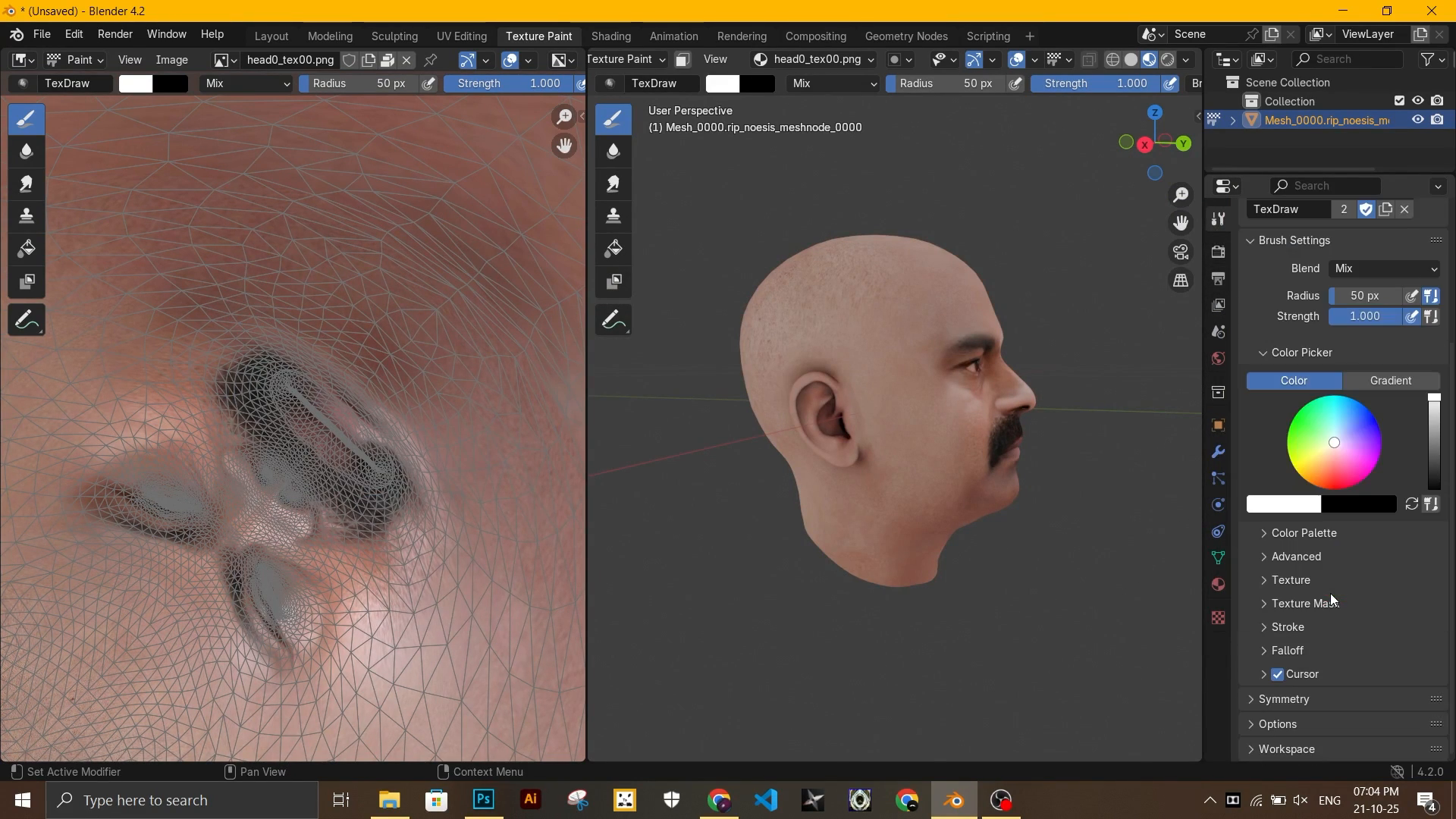
pyautogui.click(1258, 580)
pyautogui.scroll(-5, 1363, 548)
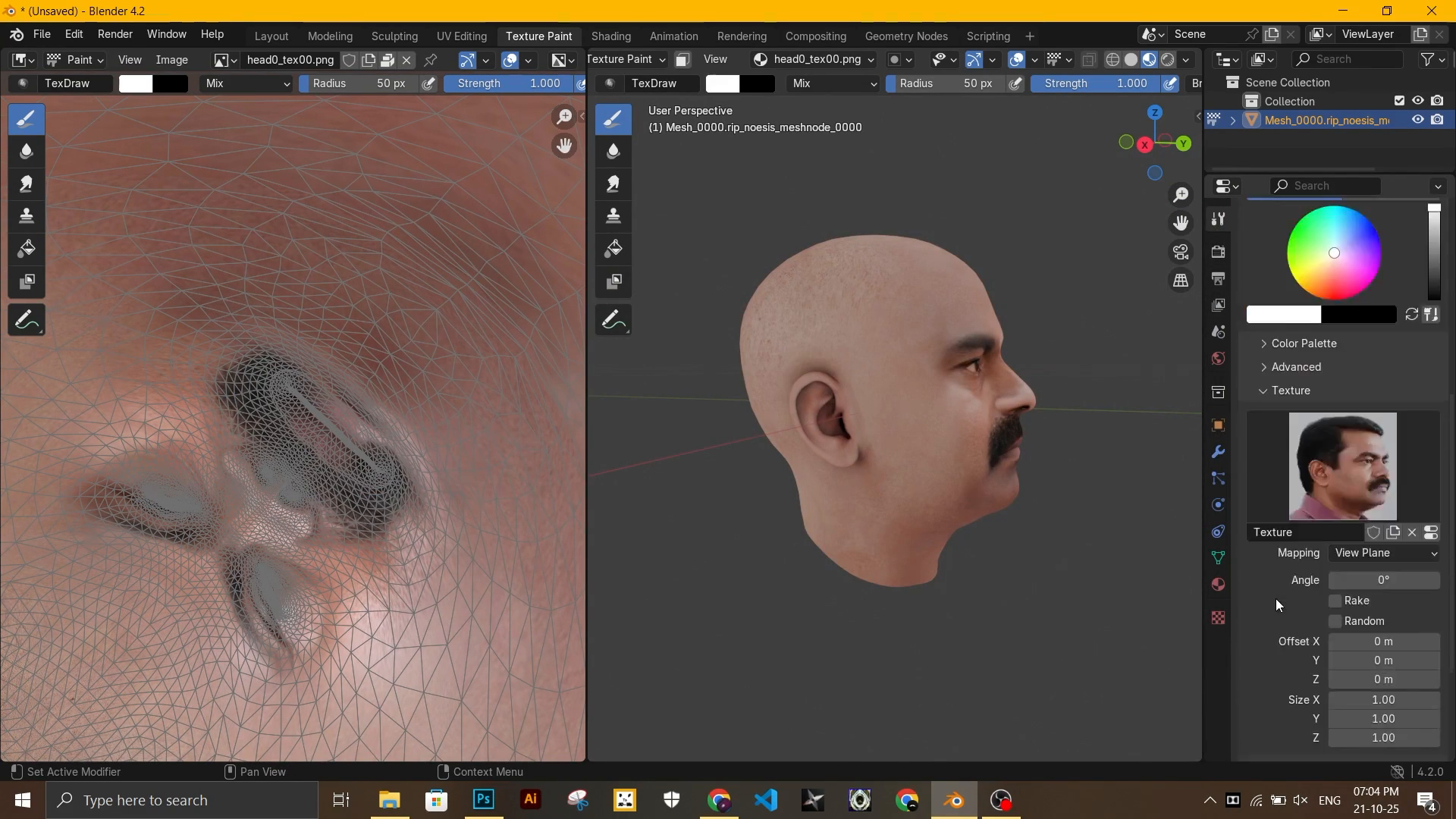
pyautogui.click(1363, 552)
pyautogui.click(1350, 654)
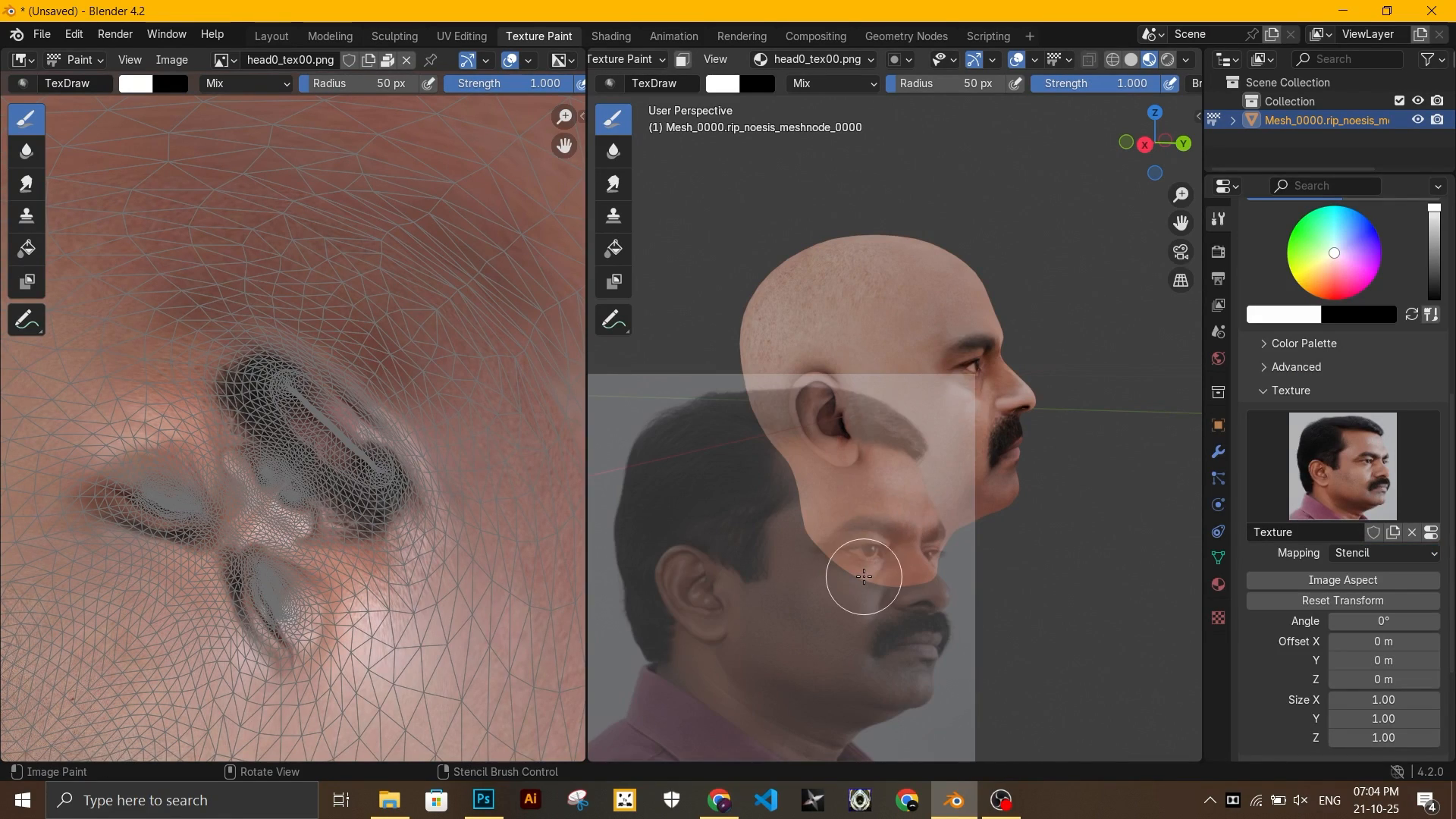
pyautogui.click(1322, 581)
# In orthographic view, align the profile stencil over the head's right side at about 5.82° and paint it onto the mesh
pyautogui.moveTo(837, 599); pyautogui.dragTo(899, 483, button='right')
pyautogui.moveTo(963, 498); pyautogui.dragTo(933, 491, button='middle')
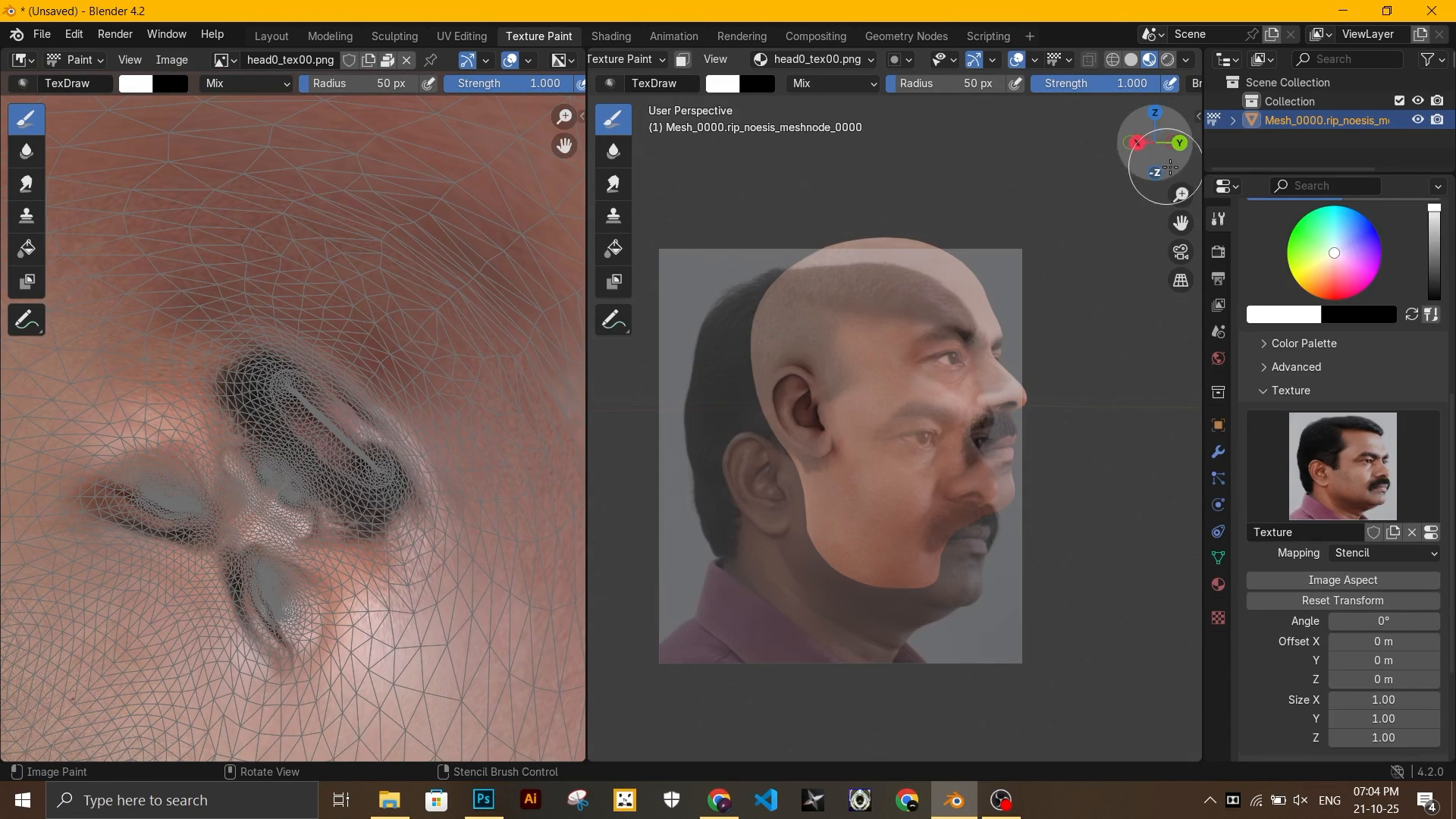
pyautogui.click(1180, 281)
pyautogui.scroll(1, 1019, 453)
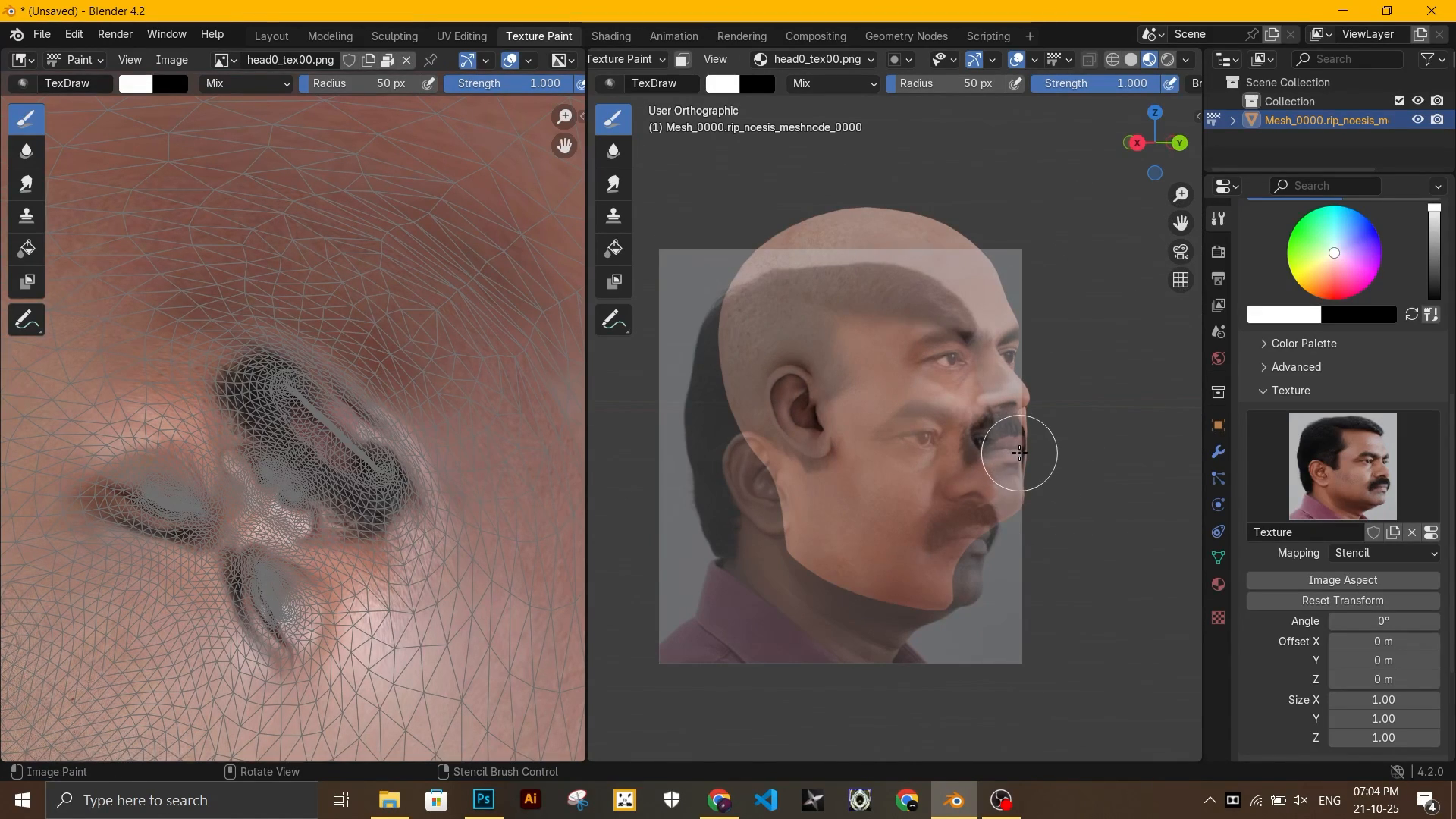
pyautogui.moveTo(1011, 465); pyautogui.dragTo(1058, 380, button='right')
pyautogui.moveTo(1106, 448)
pyautogui.keyDown('ctrl'); pyautogui.mouseDown(button='right')
pyautogui.moveTo(1121, 425)
pyautogui.moveTo(1074, 431)
pyautogui.mouseUp(button='right'); pyautogui.keyUp('ctrl')
pyautogui.keyDown('shift'); pyautogui.moveTo(713, 280); pyautogui.dragTo(718, 289, button='right'); pyautogui.keyUp('shift')
pyautogui.moveTo(866, 338); pyautogui.dragTo(878, 344, button='right')
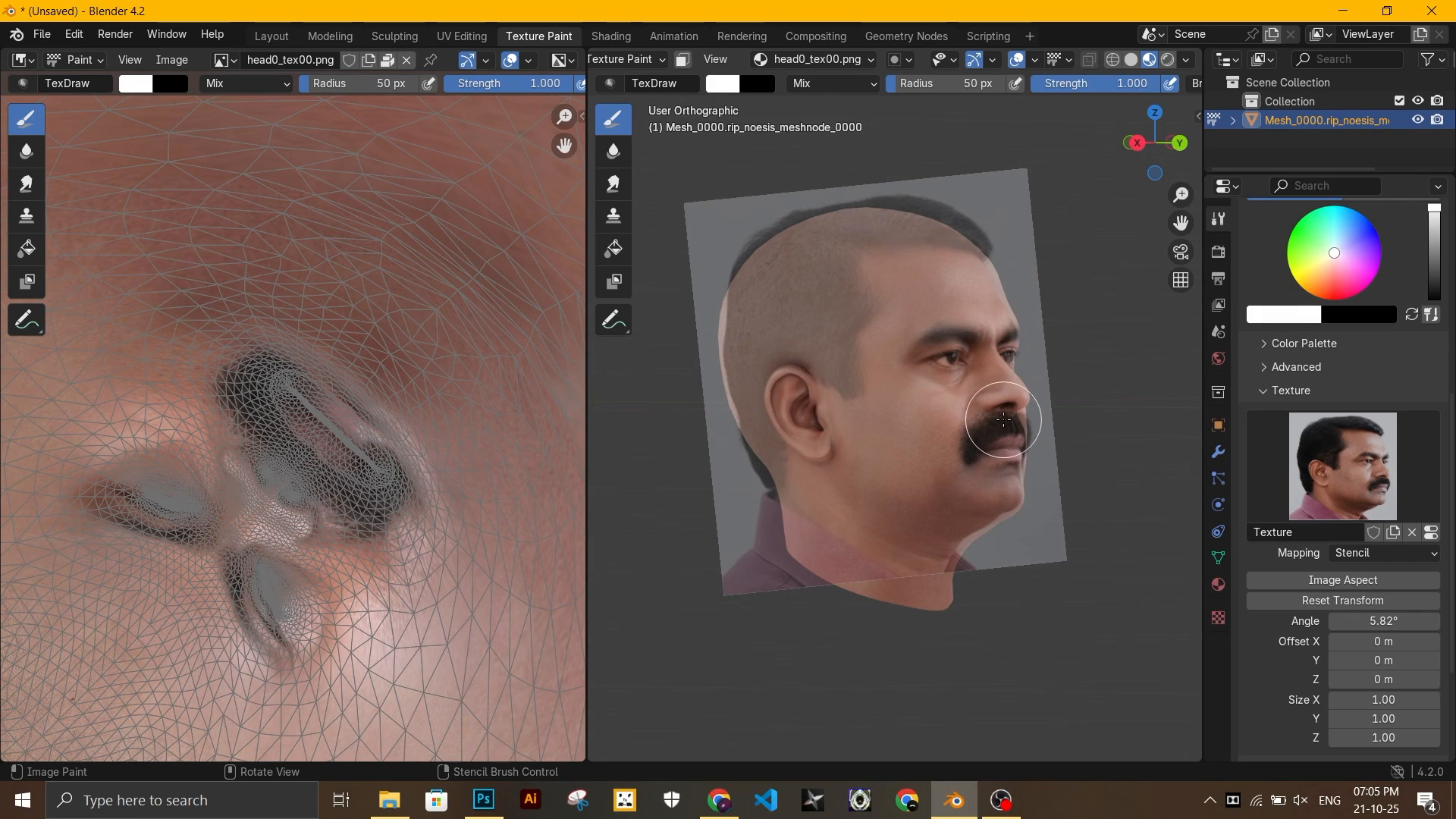
pyautogui.moveTo(848, 380)
pyautogui.mouseDown()
pyautogui.moveTo(835, 311)
pyautogui.moveTo(963, 221)
pyautogui.moveTo(790, 227)
pyautogui.moveTo(786, 341)
pyautogui.moveTo(766, 394)
pyautogui.moveTo(774, 453)
pyautogui.mouseUp()
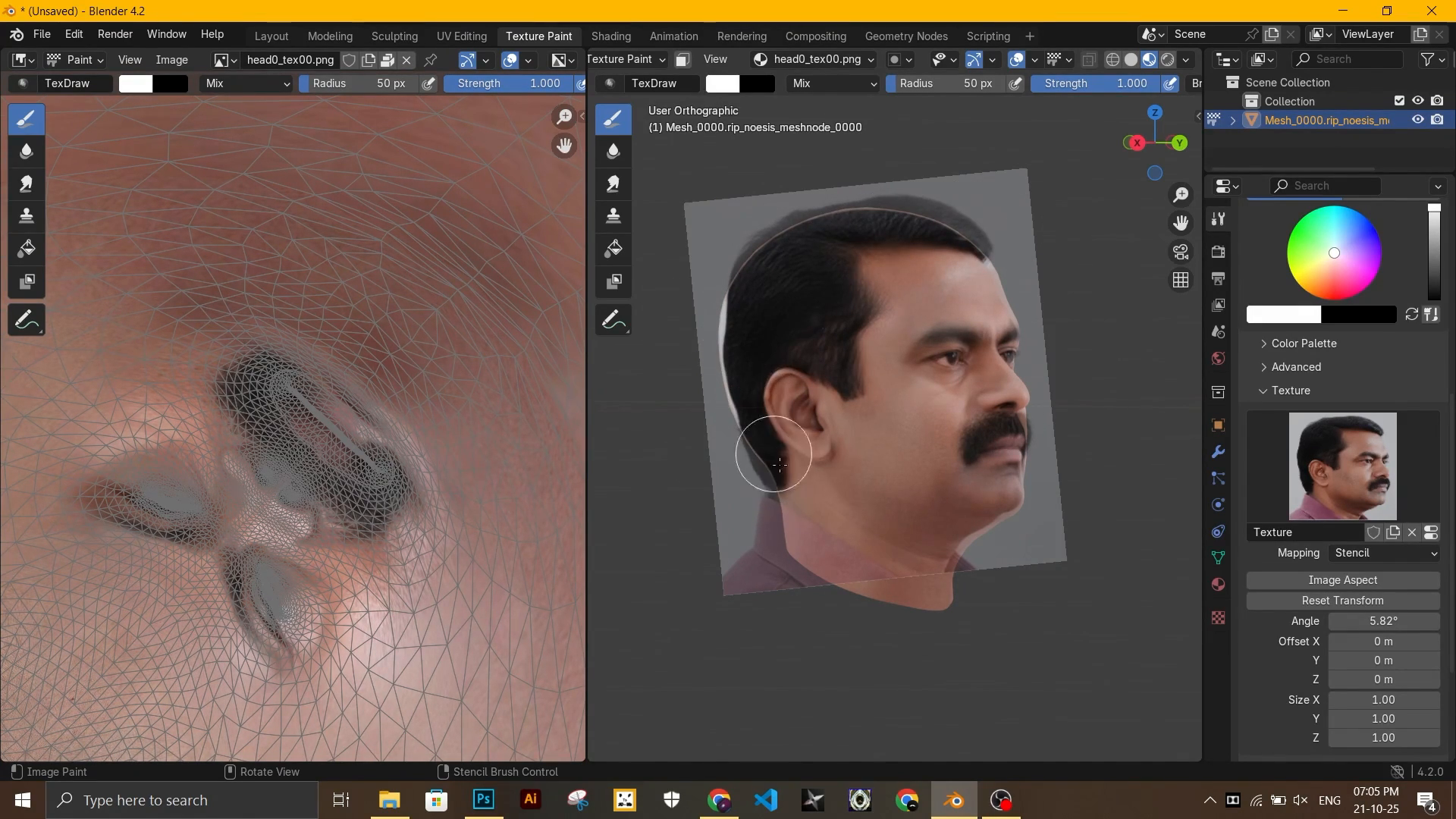
pyautogui.moveTo(879, 537); pyautogui.dragTo(872, 447)
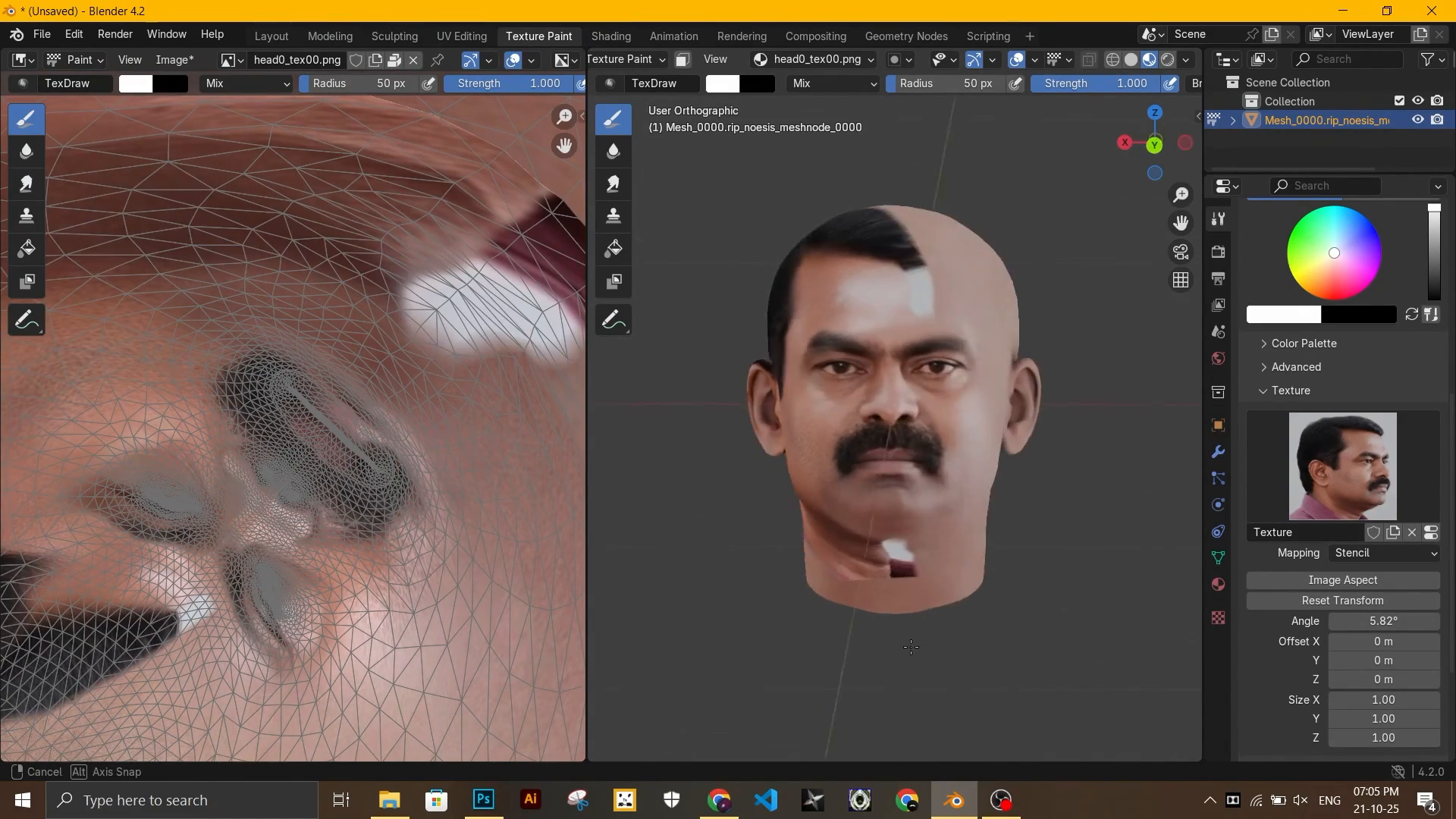
# Duplicate the side-profile image in File Explorer, flip the copy horizontally in an image editor and save it
pyautogui.click(389, 800)
pyautogui.hotkey('ctrl', 'c')
pyautogui.hotkey('ctrl', 'v')
pyautogui.rightClick(625, 222)
pyautogui.click(685, 162)
pyautogui.click(168, 96)
pyautogui.click(196, 200)
pyautogui.hotkey('ctrl', 's')
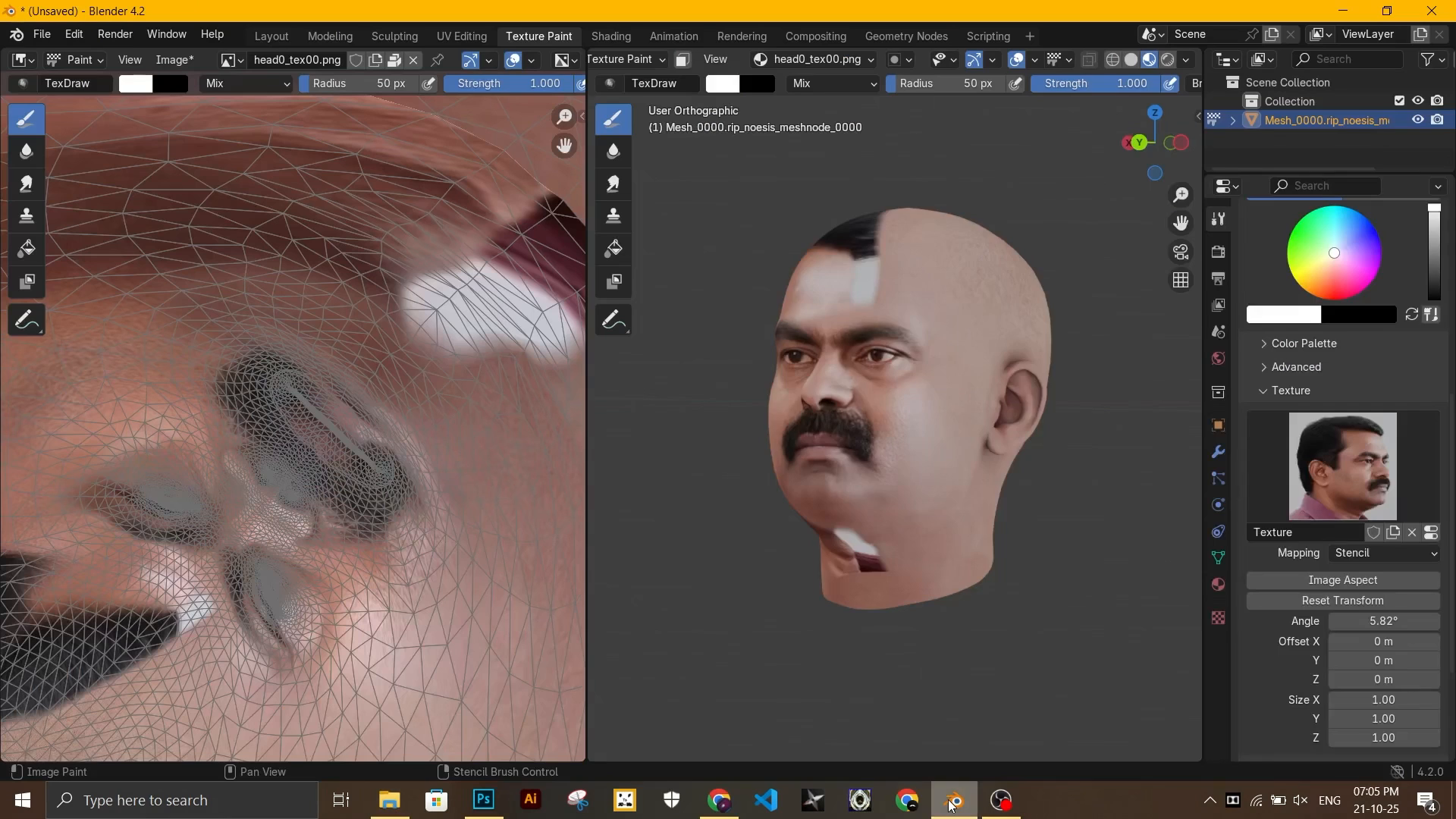
# Replace the brush texture's image in Blender with the flipped profile copy ending in "- Copy.png"
pyautogui.scroll(5, 1404, 421)
pyautogui.scroll(-3, 1404, 421)
pyautogui.click(1218, 618)
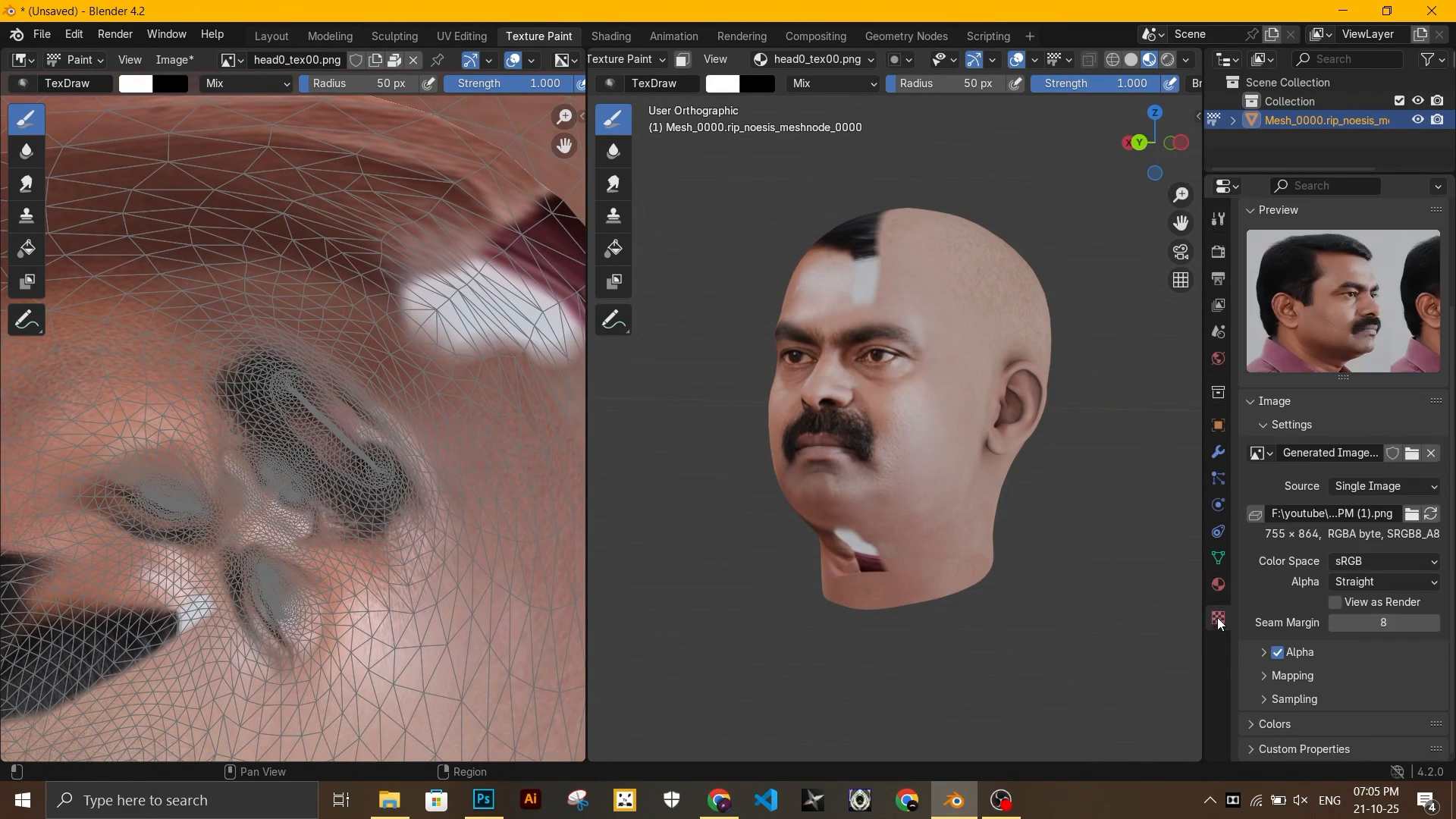
pyautogui.scroll(3, 1350, 546)
pyautogui.click(1411, 577)
pyautogui.doubleClick(847, 292)
# Align the flipped profile stencil over the head's left side and paint it onto the mesh
pyautogui.keyDown('ctrl'); pyautogui.moveTo(1000, 422); pyautogui.dragTo(982, 469, button='right'); pyautogui.keyUp('ctrl')
pyautogui.moveTo(982, 469); pyautogui.dragTo(1043, 465, button='right')
pyautogui.moveTo(1044, 465); pyautogui.dragTo(1013, 469, button='middle')
pyautogui.moveTo(1013, 469)
pyautogui.mouseDown(button='right')
pyautogui.moveTo(996, 471)
pyautogui.moveTo(1011, 489)
pyautogui.mouseUp(button='right')
pyautogui.moveTo(975, 422)
pyautogui.mouseDown()
pyautogui.moveTo(913, 253)
pyautogui.moveTo(1050, 263)
pyautogui.moveTo(1006, 335)
pyautogui.moveTo(1072, 410)
pyautogui.moveTo(933, 585)
pyautogui.moveTo(943, 463)
pyautogui.moveTo(886, 504)
pyautogui.mouseUp()
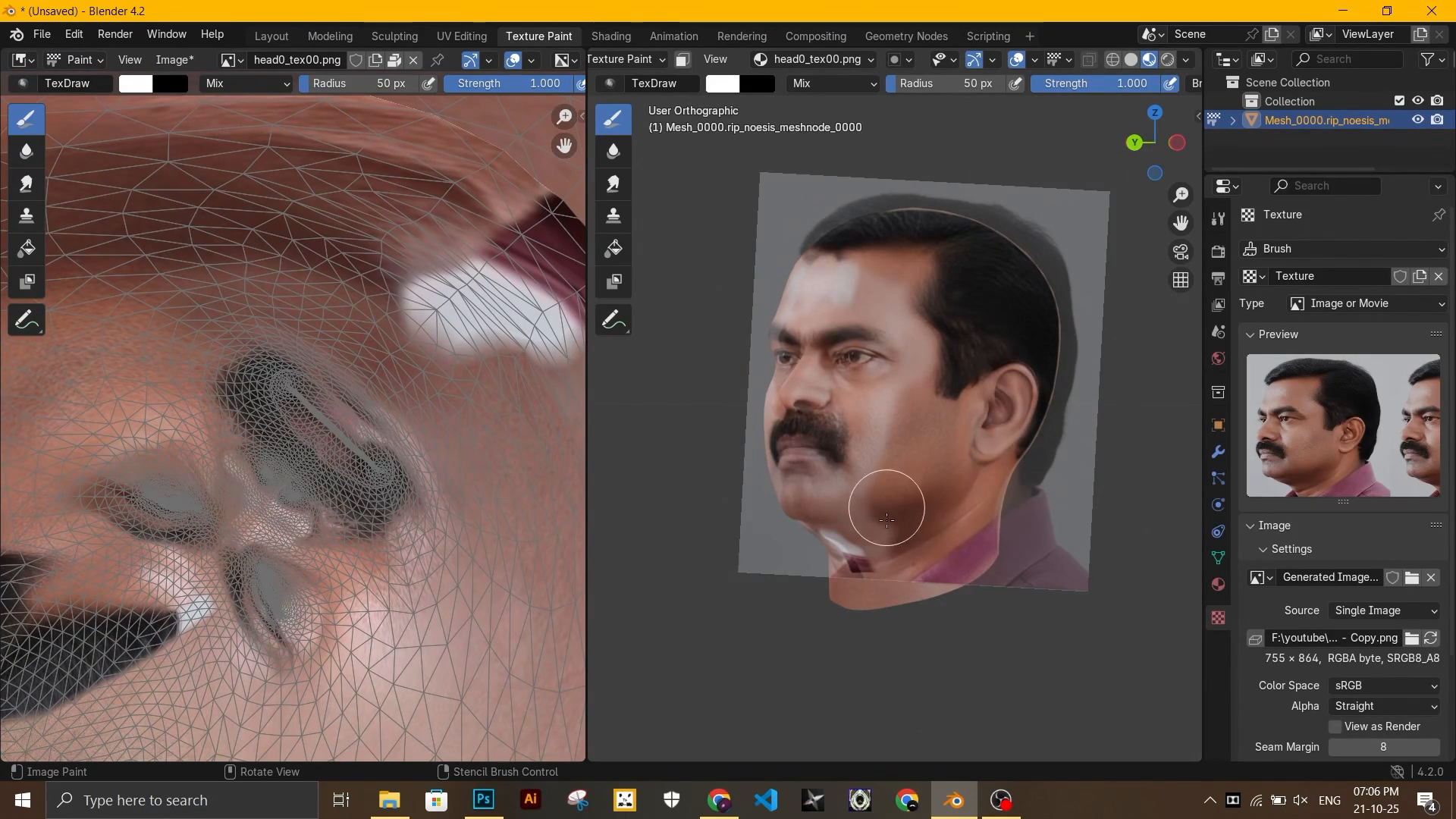
# Finish painting the profile over the forehead and replace the brush texture's image with a.png
pyautogui.moveTo(945, 327)
pyautogui.mouseDown()
pyautogui.moveTo(941, 274)
pyautogui.moveTo(885, 315)
pyautogui.mouseUp()
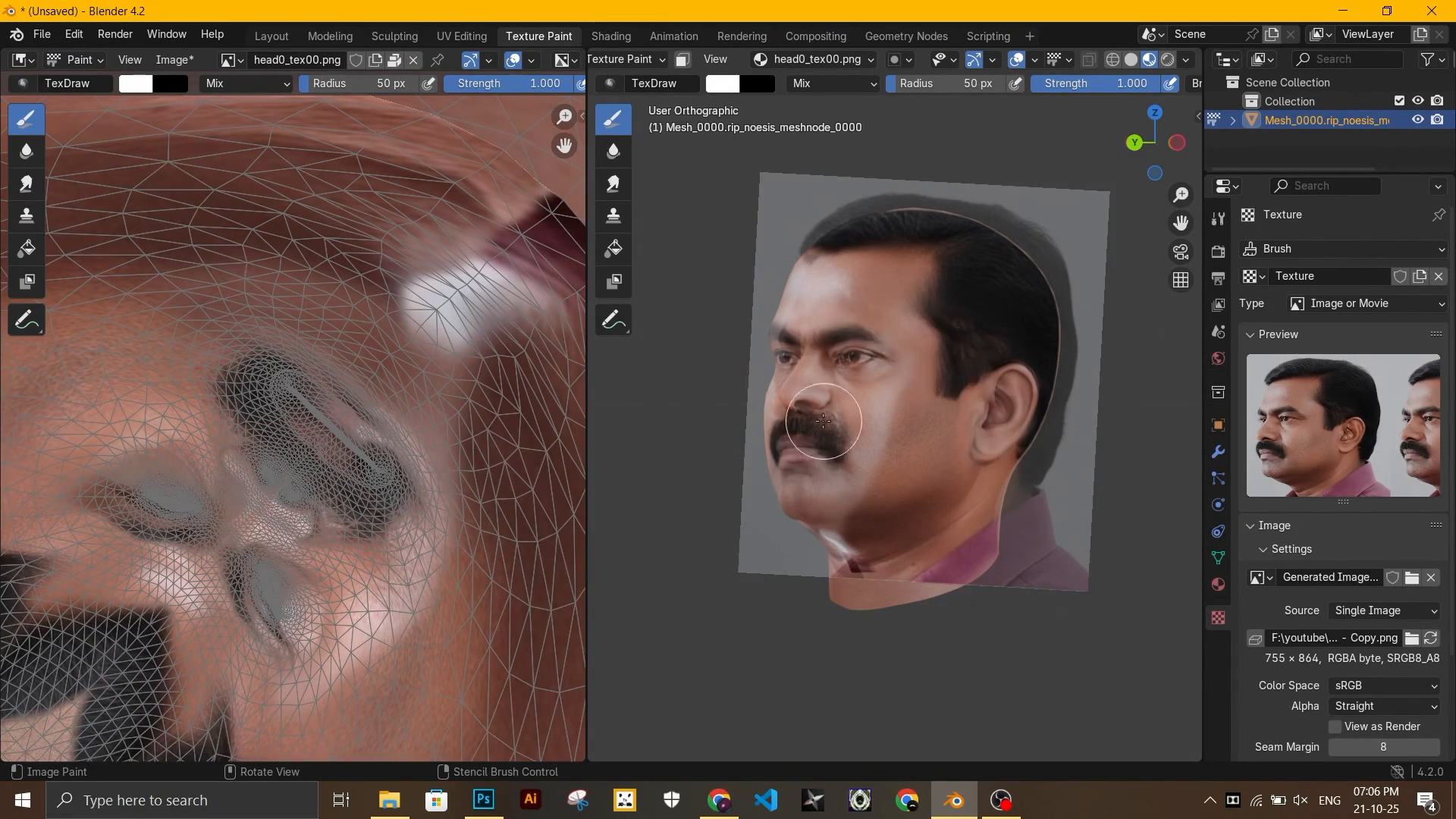
pyautogui.moveTo(843, 410); pyautogui.dragTo(925, 415, button='middle')
pyautogui.scroll(1, 925, 416)
pyautogui.click(1411, 578)
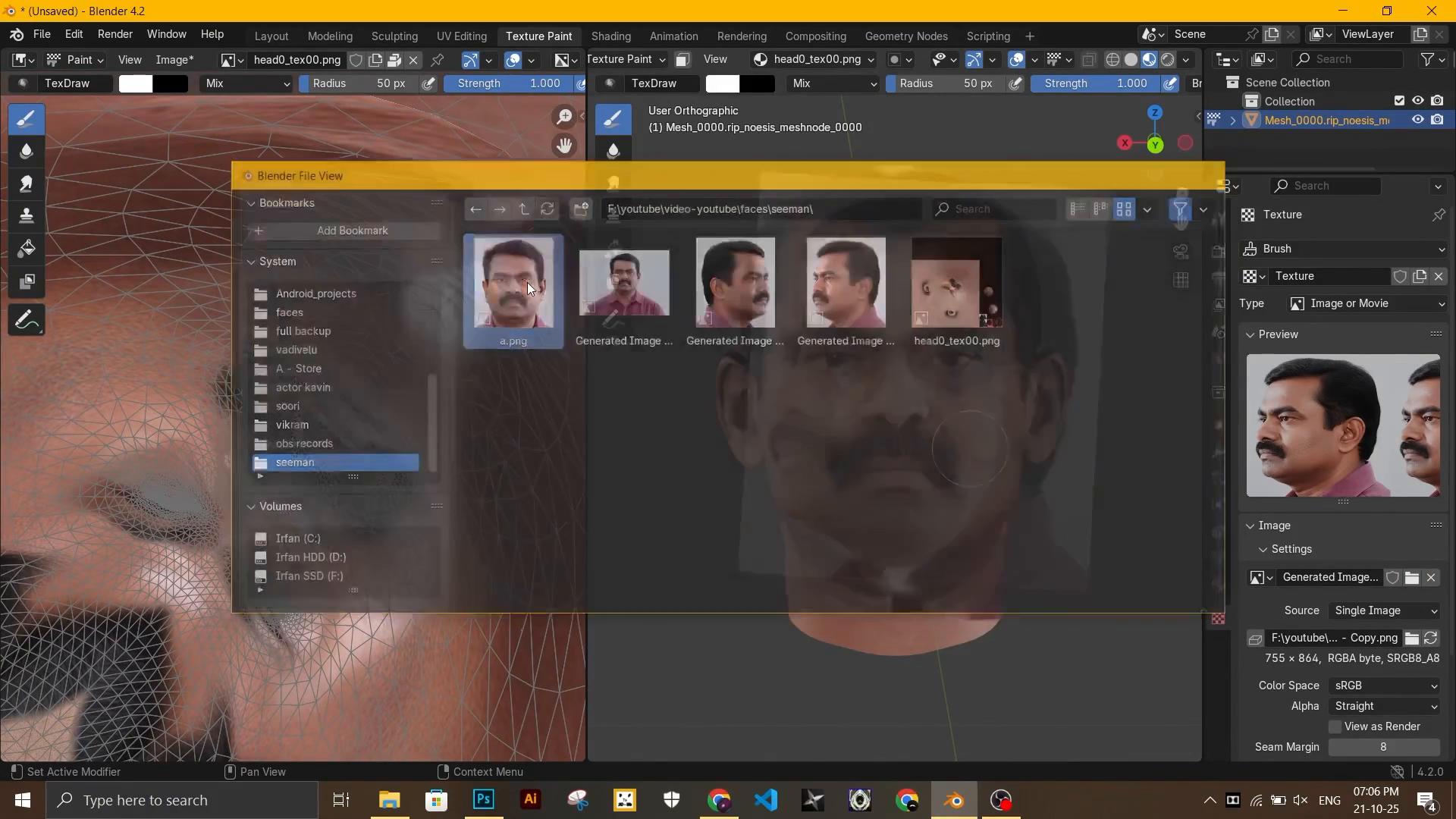
pyautogui.doubleClick(513, 281)
# Align the front-view stencil over the face and paint it on, blending the cheek and jaw at brush strength 0.335
pyautogui.scroll(1, 1038, 458)
pyautogui.moveTo(1181, 224); pyautogui.dragTo(1184, 259)
pyautogui.keyDown('shift'); pyautogui.moveTo(1058, 494); pyautogui.dragTo(1076, 509, button='right'); pyautogui.keyUp('shift')
pyautogui.moveTo(1075, 509)
pyautogui.mouseDown(button='right')
pyautogui.moveTo(1077, 543)
pyautogui.moveTo(1090, 516)
pyautogui.moveTo(1074, 519)
pyautogui.mouseUp(button='right')
pyautogui.moveTo(875, 309)
pyautogui.mouseDown()
pyautogui.moveTo(787, 251)
pyautogui.moveTo(994, 222)
pyautogui.moveTo(944, 246)
pyautogui.moveTo(925, 300)
pyautogui.moveTo(985, 333)
pyautogui.moveTo(995, 360)
pyautogui.mouseUp()
pyautogui.moveTo(1003, 447); pyautogui.dragTo(1014, 471)
pyautogui.hotkey('ctrl', 'z')
pyautogui.moveTo(1104, 84); pyautogui.dragTo(1018, 85)
pyautogui.moveTo(1003, 536)
pyautogui.mouseDown()
pyautogui.moveTo(981, 605)
pyautogui.moveTo(939, 627)
pyautogui.moveTo(926, 657)
pyautogui.moveTo(899, 601)
pyautogui.mouseUp()
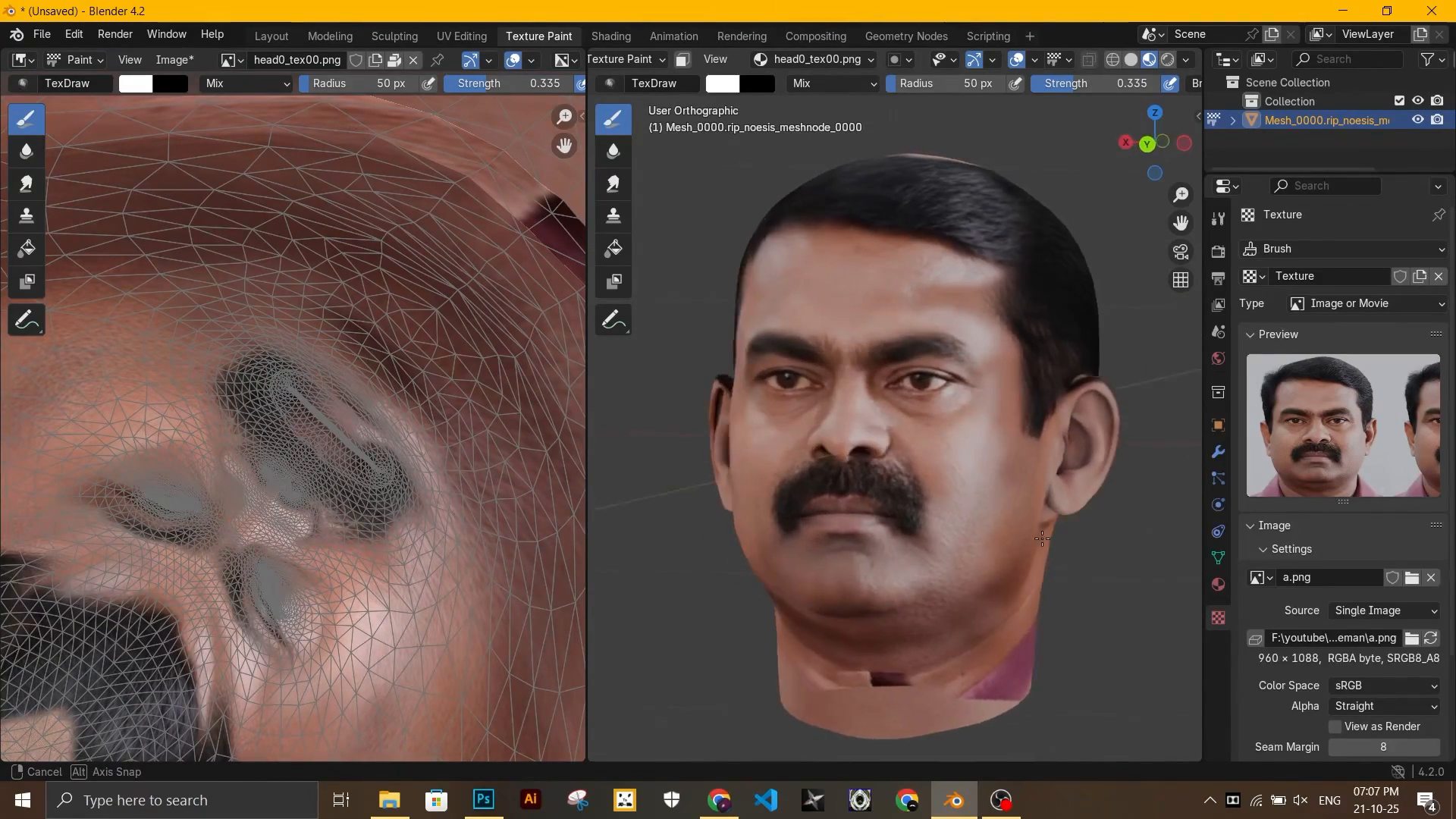
# Save the painted head texture as a separate image named face.png
pyautogui.click(175, 59)
pyautogui.click(182, 271)
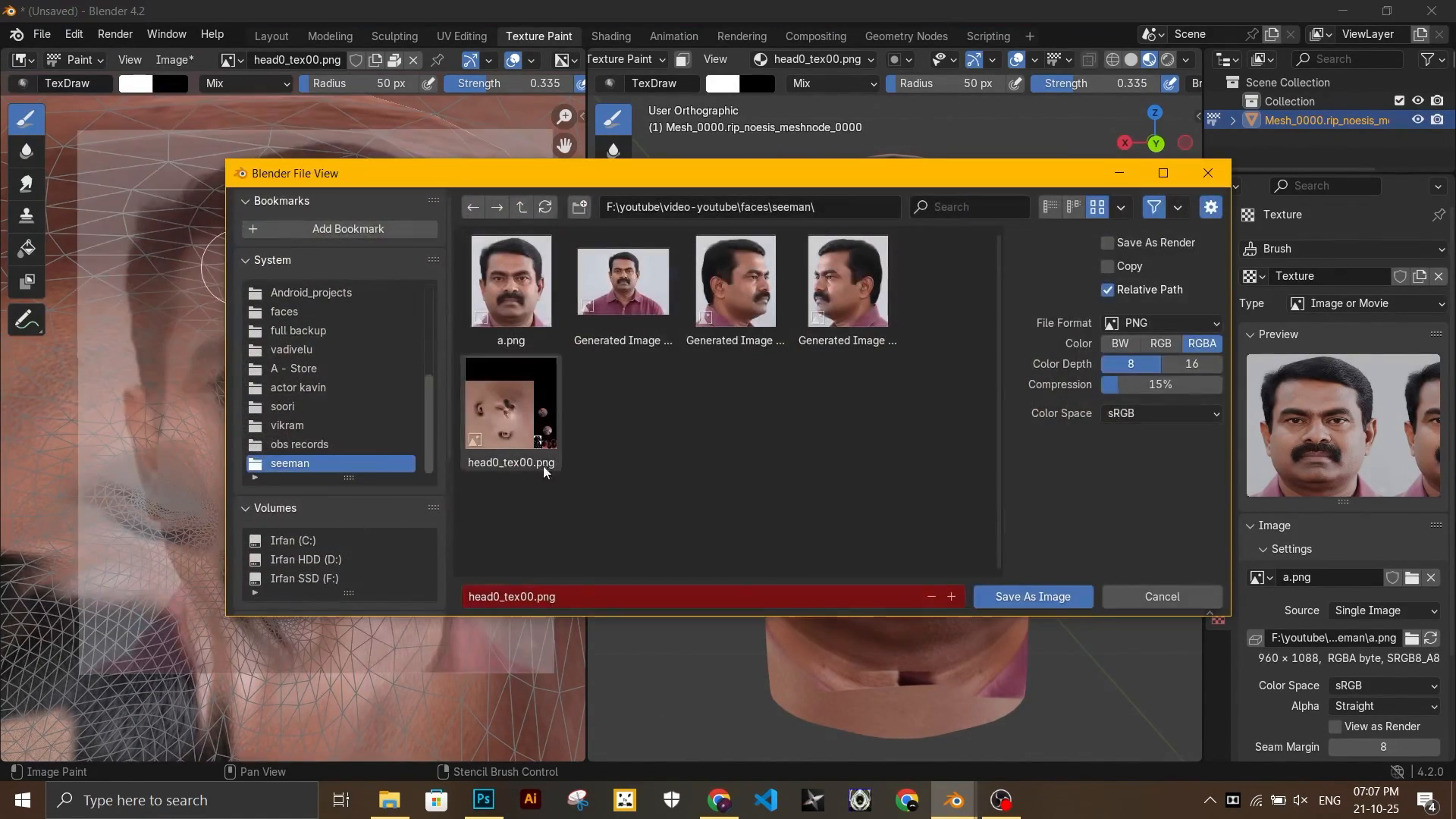
pyautogui.click(1033, 596)
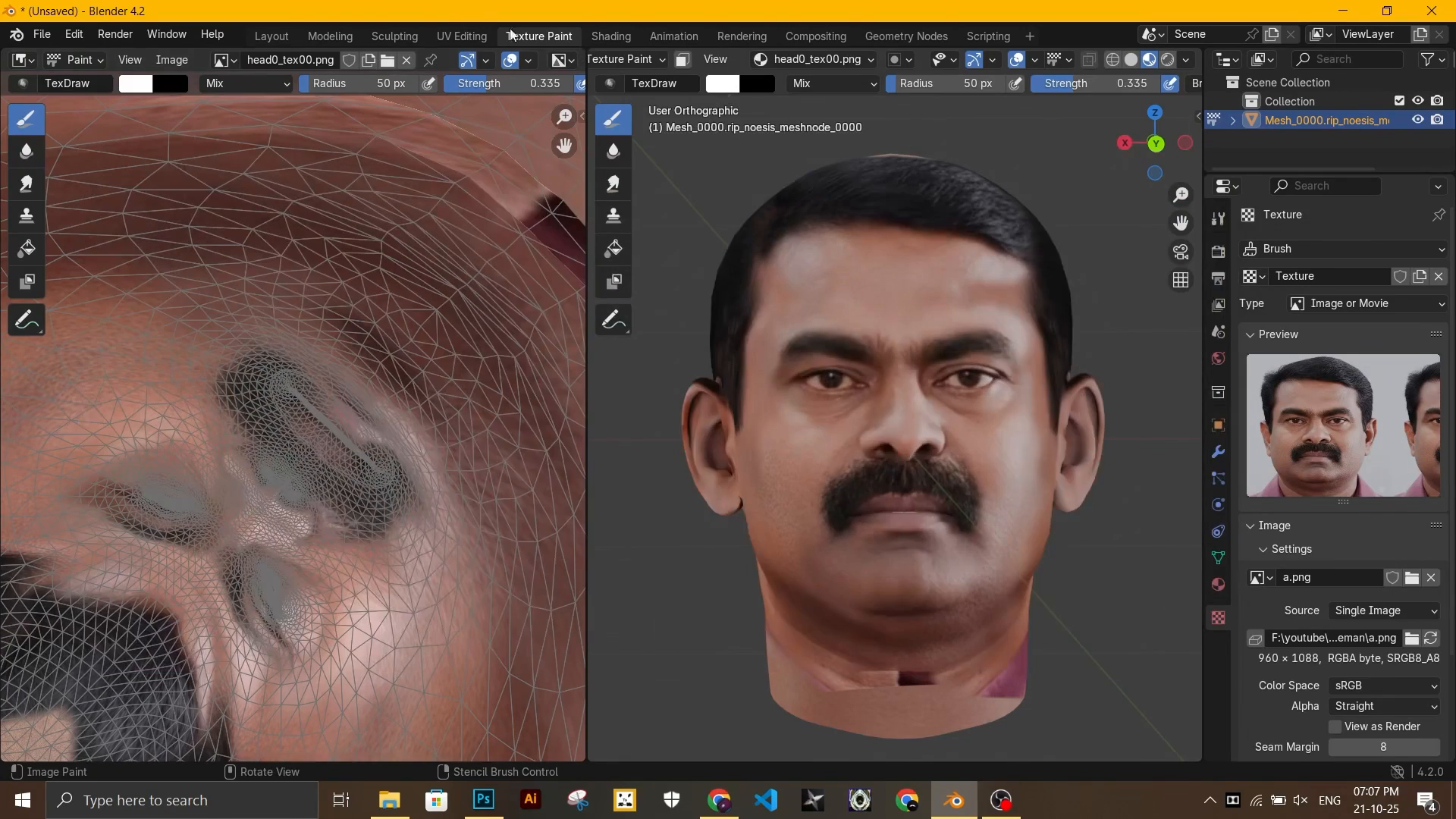
# Inspect the textured head from the side in the Layout workspace with the mesh deselected
pyautogui.click(271, 36)
pyautogui.moveTo(823, 459); pyautogui.dragTo(711, 447, button='middle')
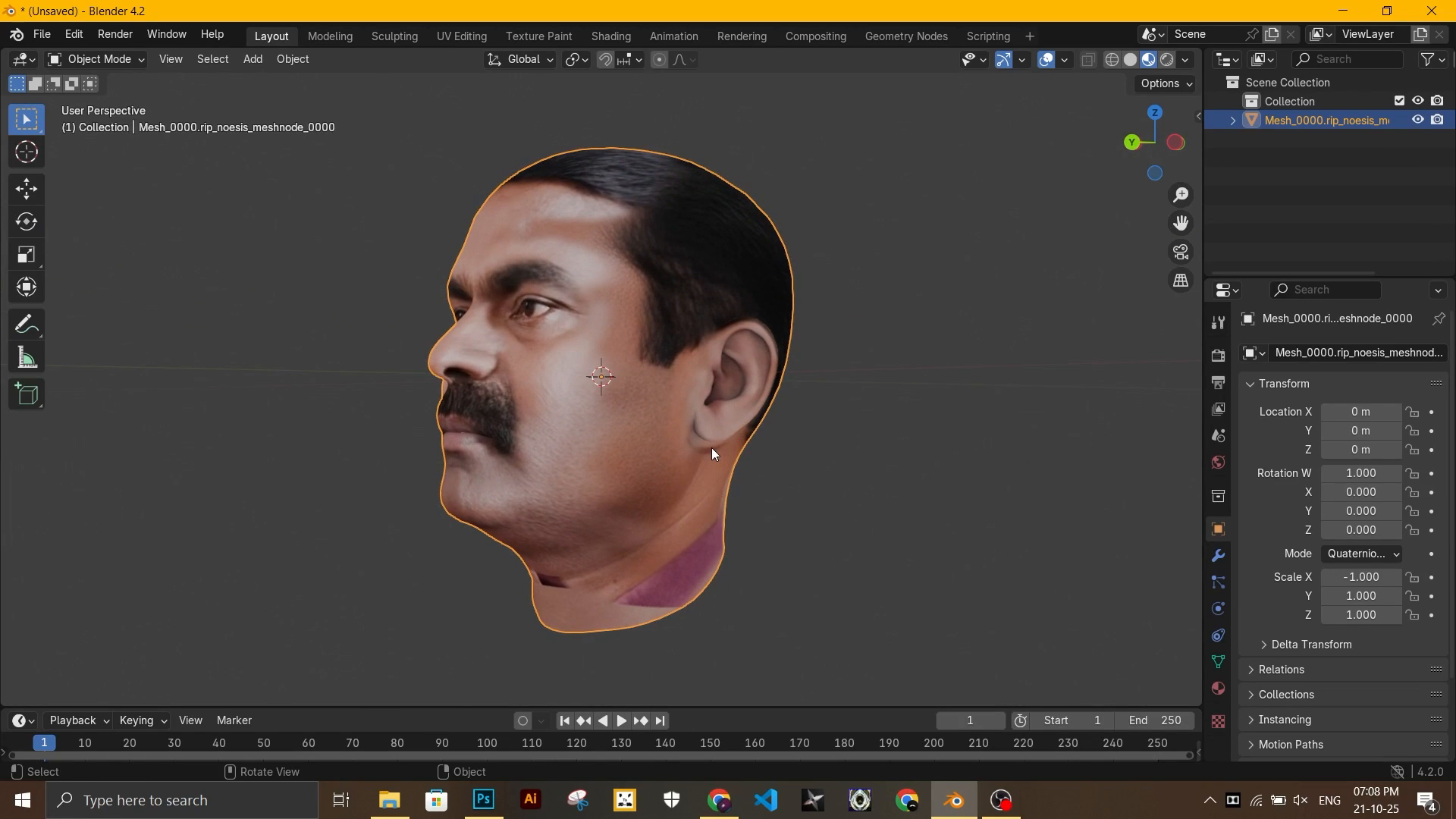
pyautogui.scroll(-2, 716, 446)
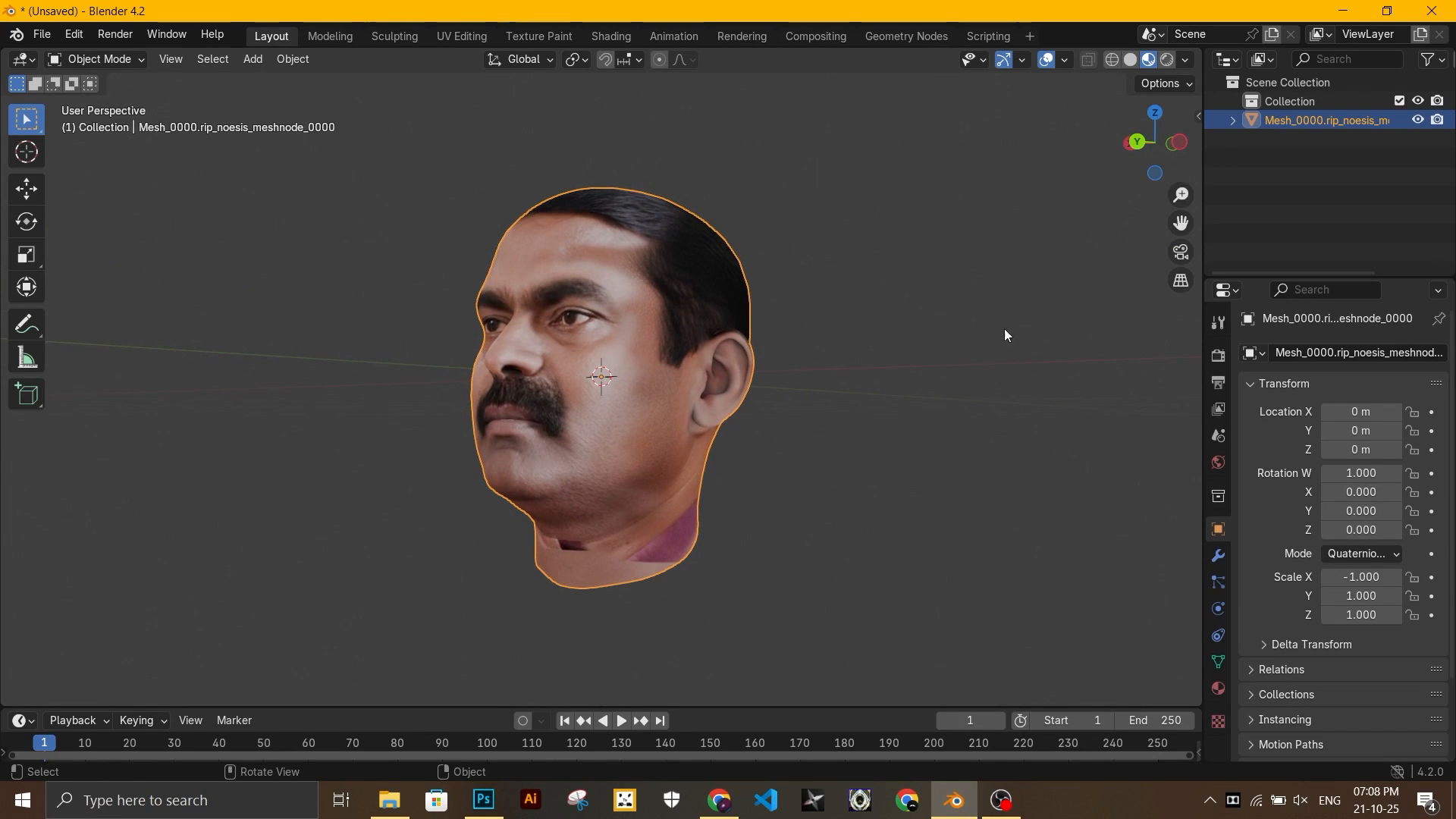
pyautogui.click(1165, 221)
pyautogui.moveTo(1181, 223); pyautogui.dragTo(1215, 230)
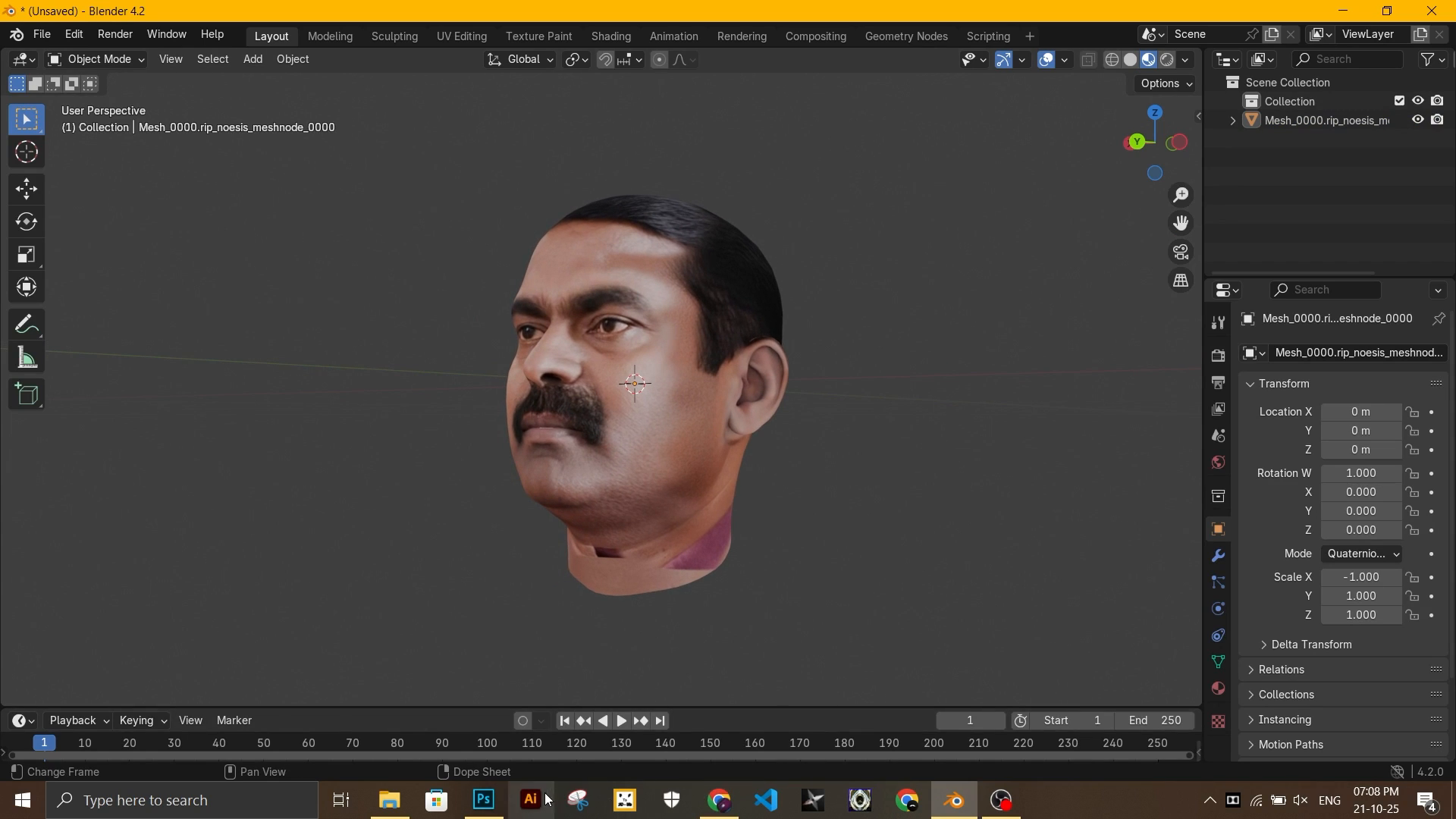
# Open face.png from the project folder as a new document in Photoshop
pyautogui.click(388, 800)
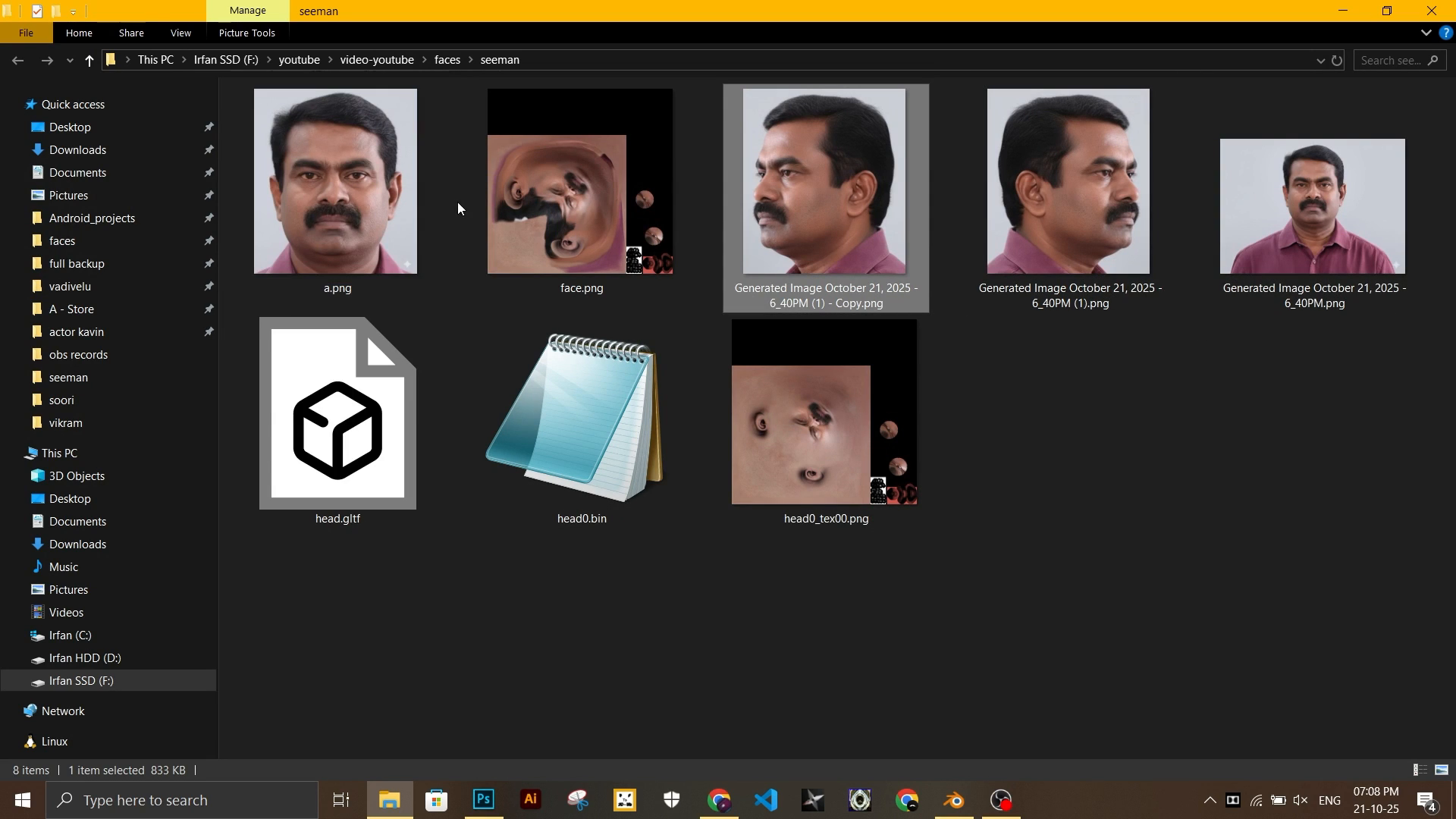
pyautogui.click(597, 220)
pyautogui.moveTo(588, 195); pyautogui.dragTo(867, 67)
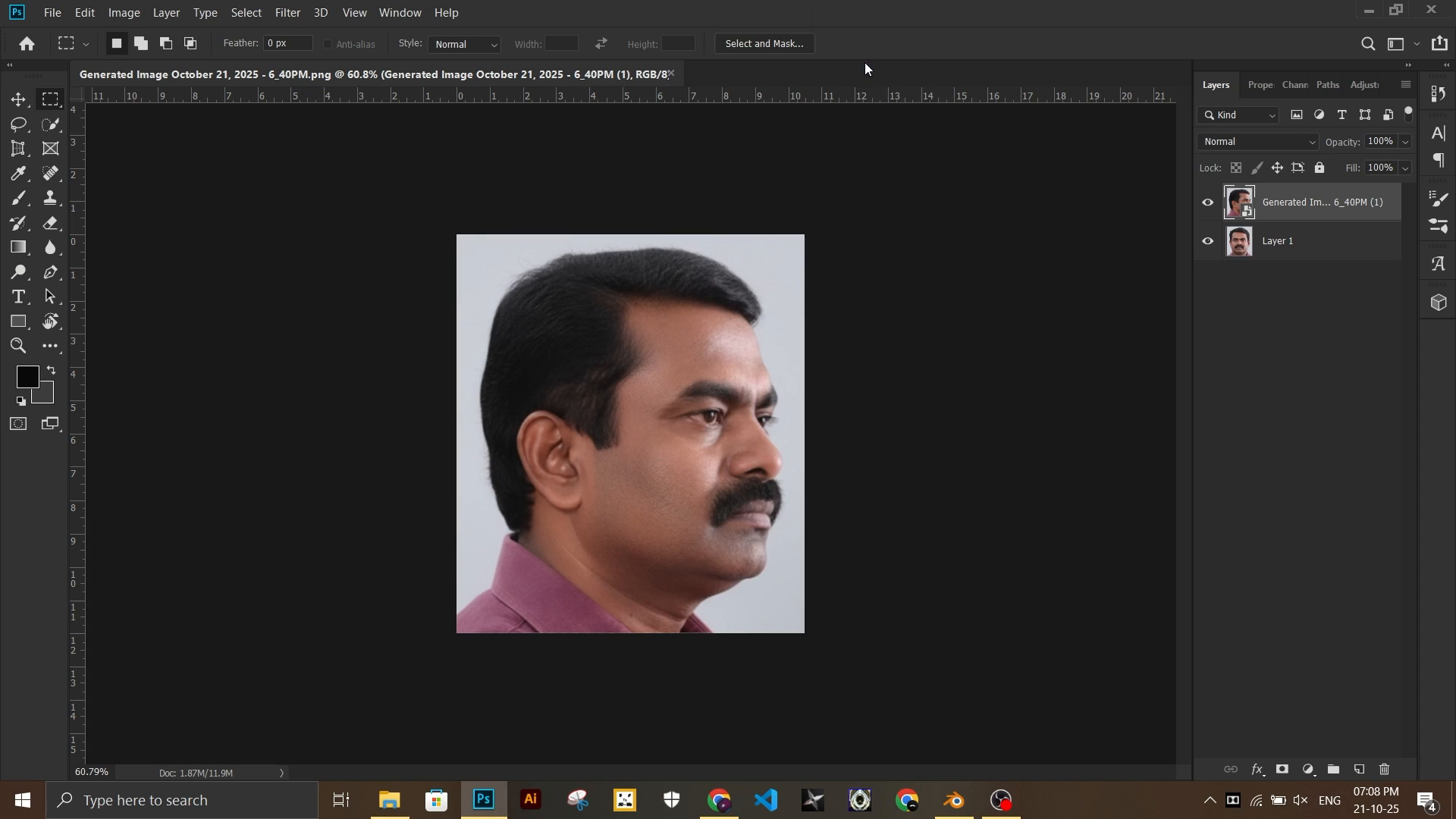
pyautogui.keyDown('alt'); pyautogui.scroll(4, 506, 584); pyautogui.keyUp('alt')
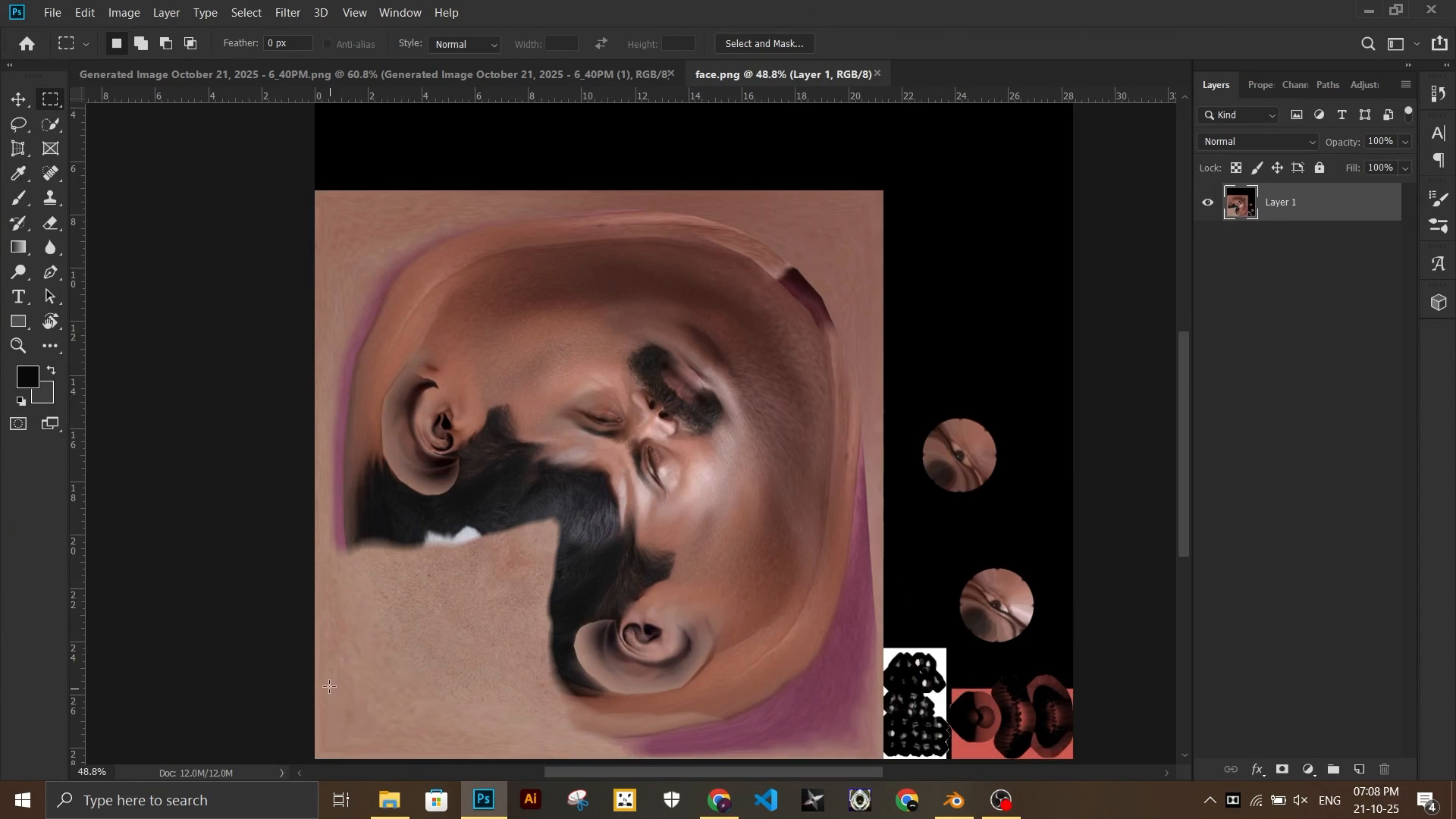
pyautogui.scroll(-1, 508, 584)
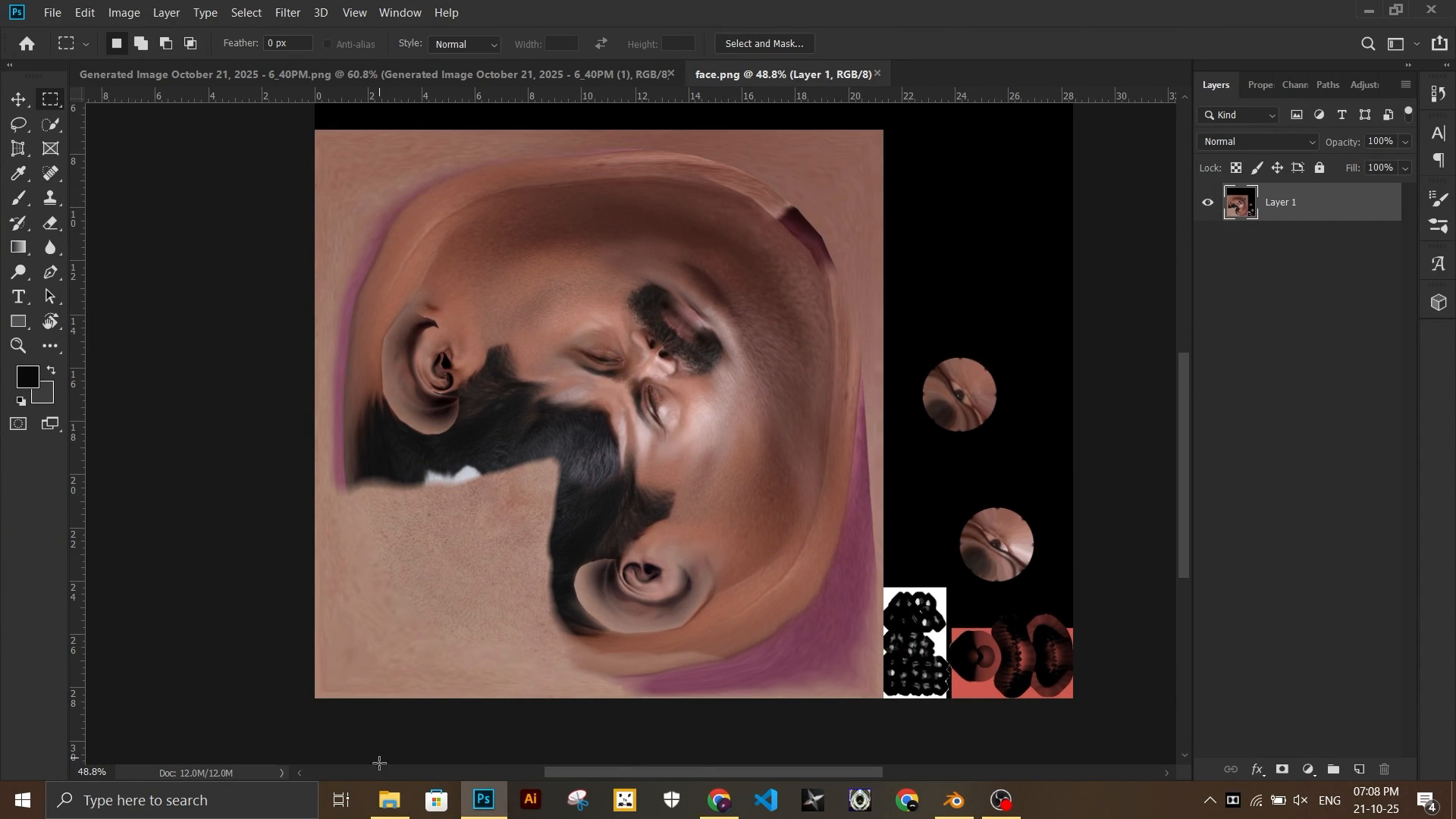
# Place the original head0_tex00.png into the face.png document, layered beneath Layer 1
pyautogui.click(389, 800)
pyautogui.click(802, 412)
pyautogui.moveTo(850, 449); pyautogui.dragTo(659, 385)
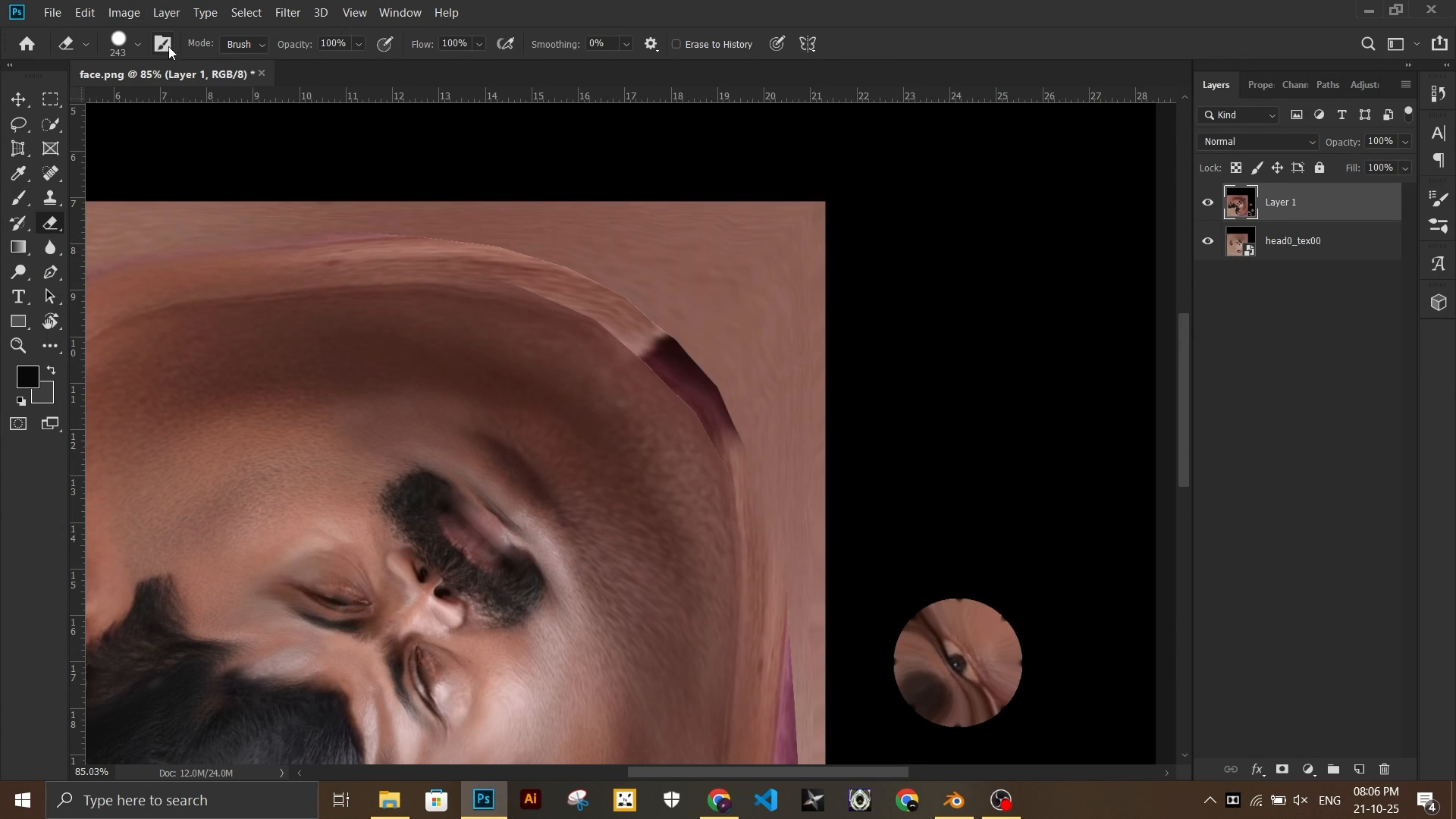
# Add a layer mask to Layer 1 and set up a soft round Brush at 275 px with black
pyautogui.click(137, 44)
pyautogui.doubleClick(204, 123)
pyautogui.click(203, 104)
pyautogui.click(1281, 769)
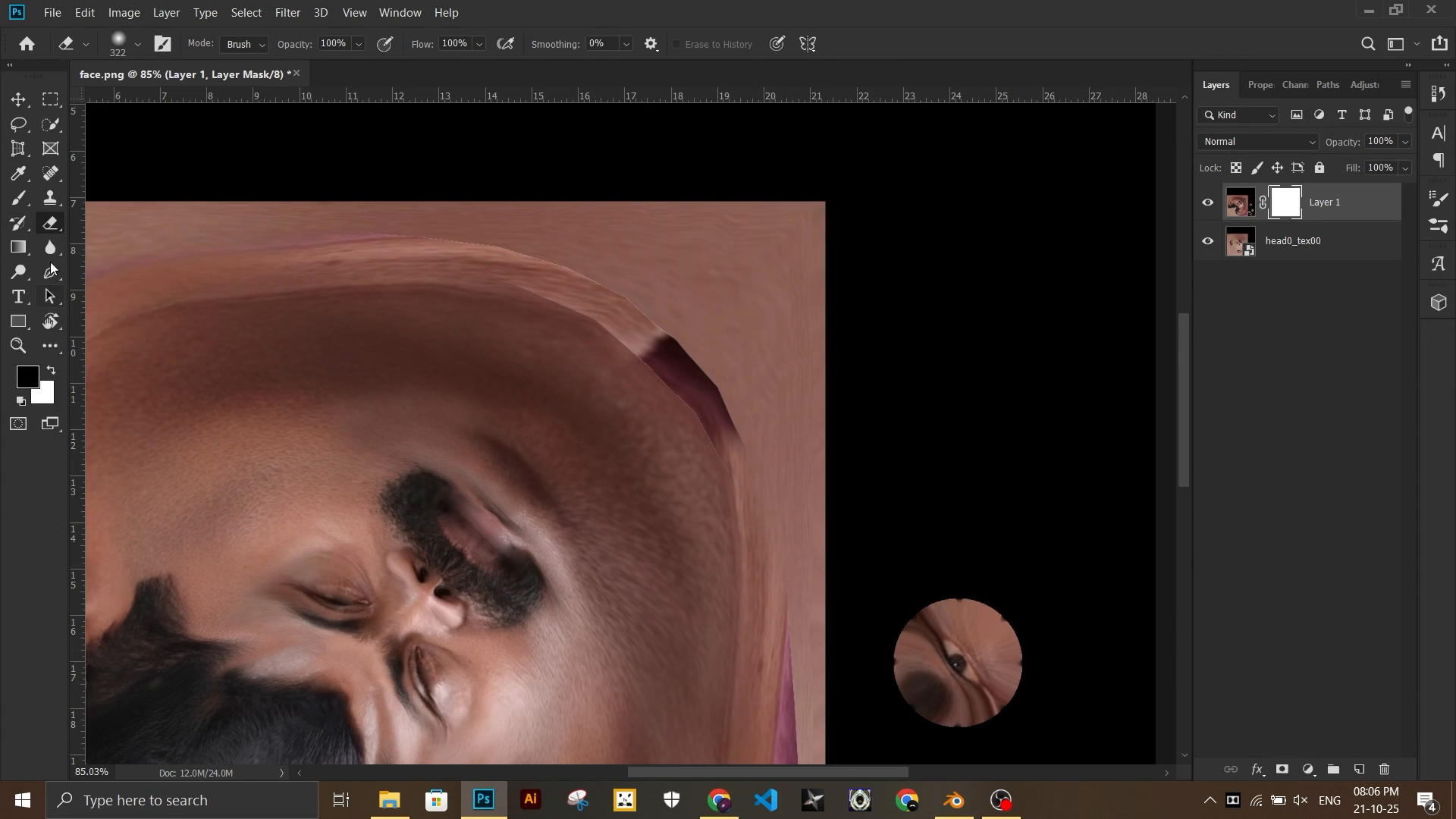
pyautogui.click(18, 198)
pyautogui.click(118, 52)
pyautogui.moveTo(164, 104); pyautogui.dragTo(201, 104)
# Paint black on Layer 1's mask to hide the maroon shirt patch along the face's upper-right rim
pyautogui.click(634, 267)
pyautogui.moveTo(634, 268); pyautogui.dragTo(728, 413)
pyautogui.scroll(-3, 897, 426)
pyautogui.moveTo(732, 342); pyautogui.dragTo(781, 592)
# Set the brush opacity to 43% and mask out the purple shirt areas along the face's right and lower edges
pyautogui.click(435, 44)
pyautogui.moveTo(458, 65); pyautogui.dragTo(413, 65)
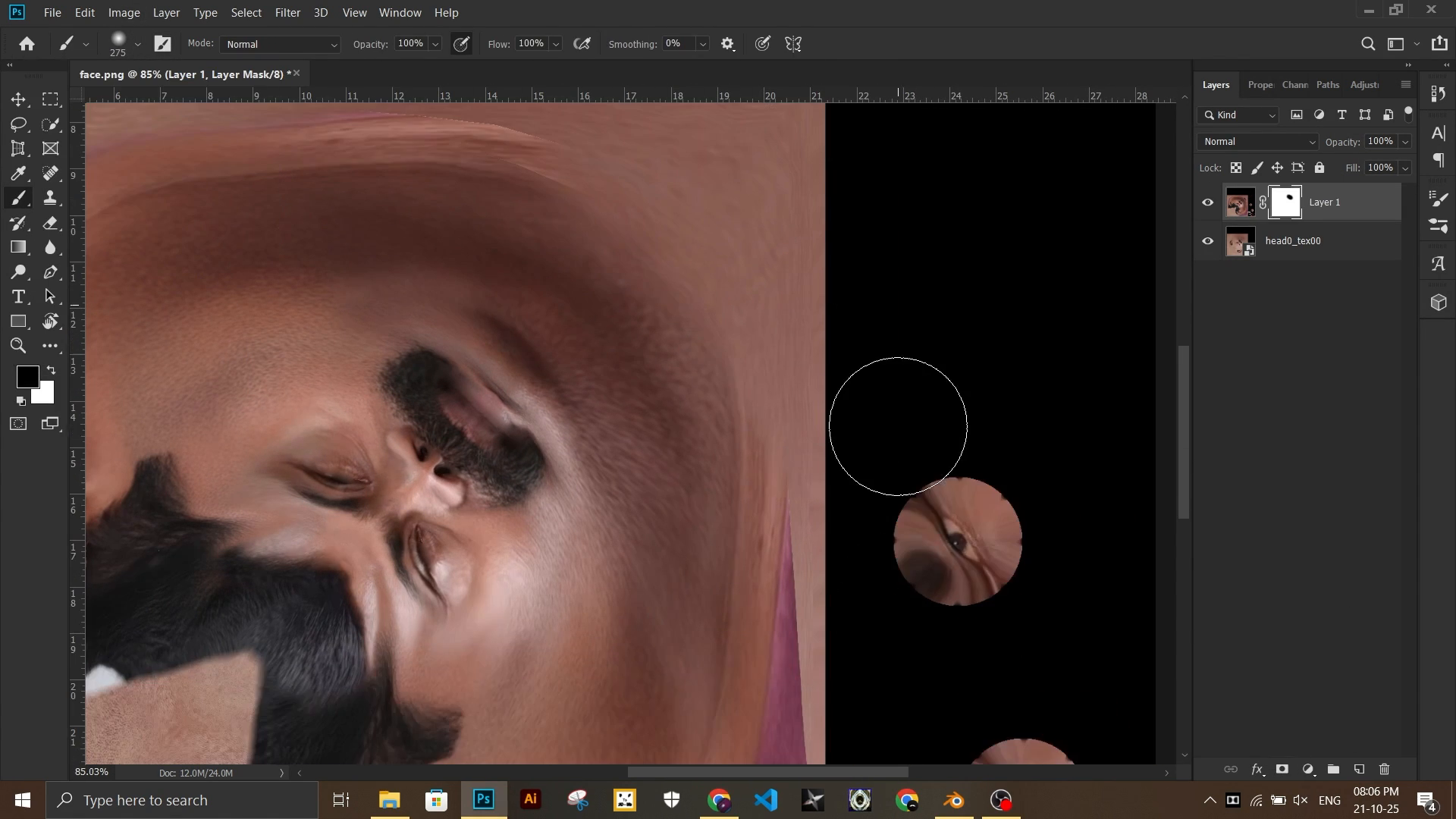
pyautogui.scroll(-5, 868, 335)
pyautogui.moveTo(804, 348); pyautogui.dragTo(792, 645)
pyautogui.scroll(-3, 887, 303)
pyautogui.moveTo(870, 547)
pyautogui.mouseDown()
pyautogui.moveTo(851, 488)
pyautogui.moveTo(185, 731)
pyautogui.moveTo(384, 634)
pyautogui.moveTo(296, 558)
pyautogui.moveTo(652, 372)
pyautogui.mouseUp()
pyautogui.keyDown('alt'); pyautogui.scroll(-2, 654, 379); pyautogui.keyUp('alt')
pyautogui.keyDown('alt'); pyautogui.scroll(3, 665, 459); pyautogui.keyUp('alt')
pyautogui.moveTo(682, 505)
pyautogui.mouseDown()
pyautogui.moveTo(741, 588)
pyautogui.moveTo(669, 513)
pyautogui.mouseUp()
# Mask out the hard edges along the face texture's left and upper rim and around the left ear
pyautogui.keyDown('alt'); pyautogui.scroll(-5, 739, 417); pyautogui.keyUp('alt')
pyautogui.scroll(3, 228, 258)
pyautogui.moveTo(378, 633)
pyautogui.mouseDown()
pyautogui.moveTo(403, 491)
pyautogui.moveTo(425, 502)
pyautogui.moveTo(449, 614)
pyautogui.mouseUp()
pyautogui.scroll(2, 447, 394)
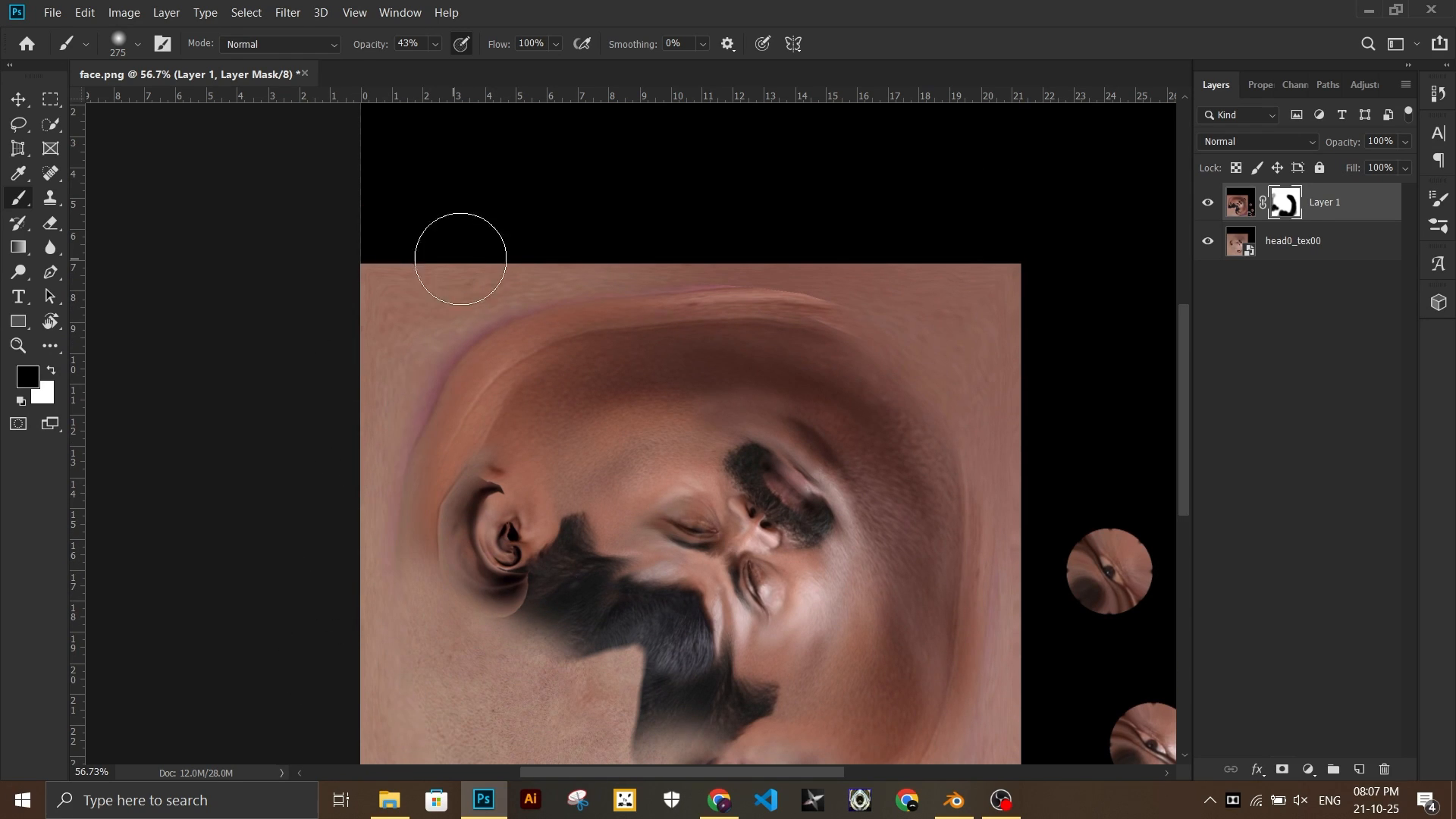
pyautogui.keyDown('alt'); pyautogui.scroll(2, 316, 553); pyautogui.keyUp('alt')
pyautogui.scroll(1, 1007, 232)
pyautogui.hscroll(3, 948, 251)
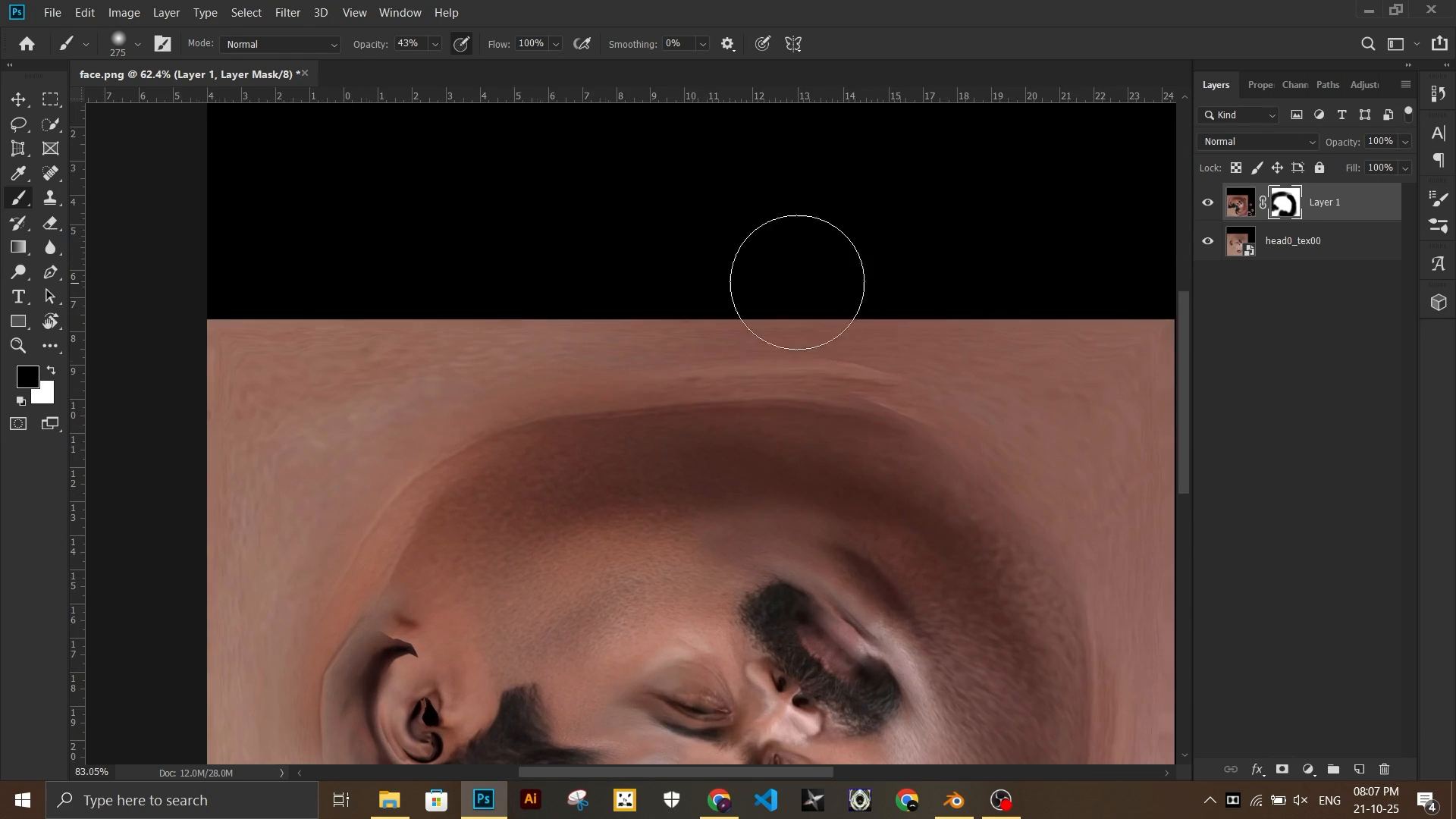
pyautogui.scroll(-2, 319, 493)
pyautogui.moveTo(368, 549); pyautogui.dragTo(299, 598)
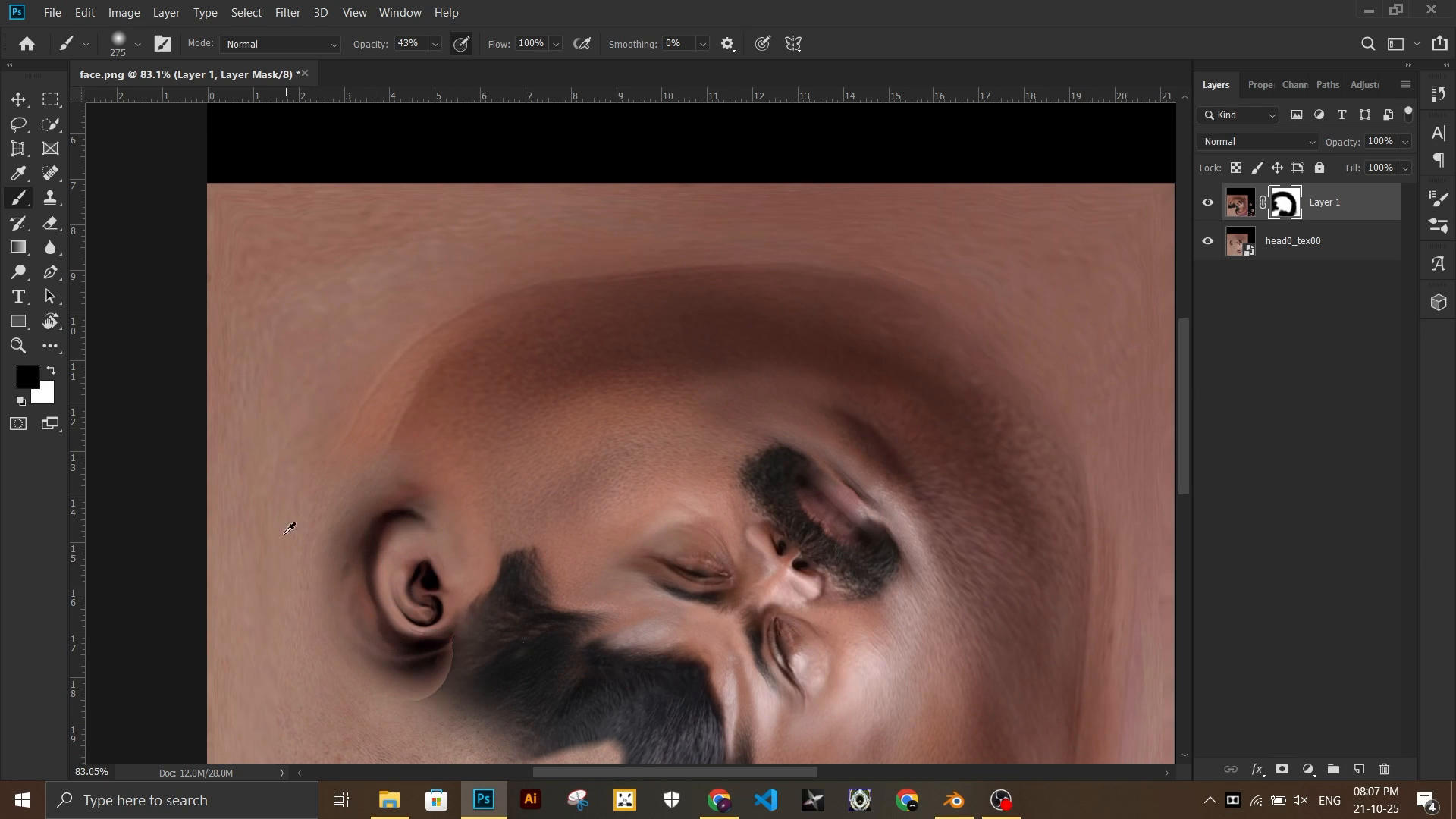
# Place the hair image from the faces folder above Layer 1, fit it over the scalp area and commit the placement
pyautogui.scroll(-4, 513, 465)
pyautogui.keyDown('alt'); pyautogui.scroll(-3, 512, 465); pyautogui.keyUp('alt')
pyautogui.click(389, 800)
pyautogui.click(447, 62)
pyautogui.scroll(-6, 456, 424)
pyautogui.moveTo(281, 687); pyautogui.dragTo(500, 546)
pyautogui.moveTo(493, 648); pyautogui.dragTo(493, 548)
pyautogui.click(725, 44)
pyautogui.keyDown('alt'); pyautogui.scroll(1, 1010, 506); pyautogui.keyUp('alt')
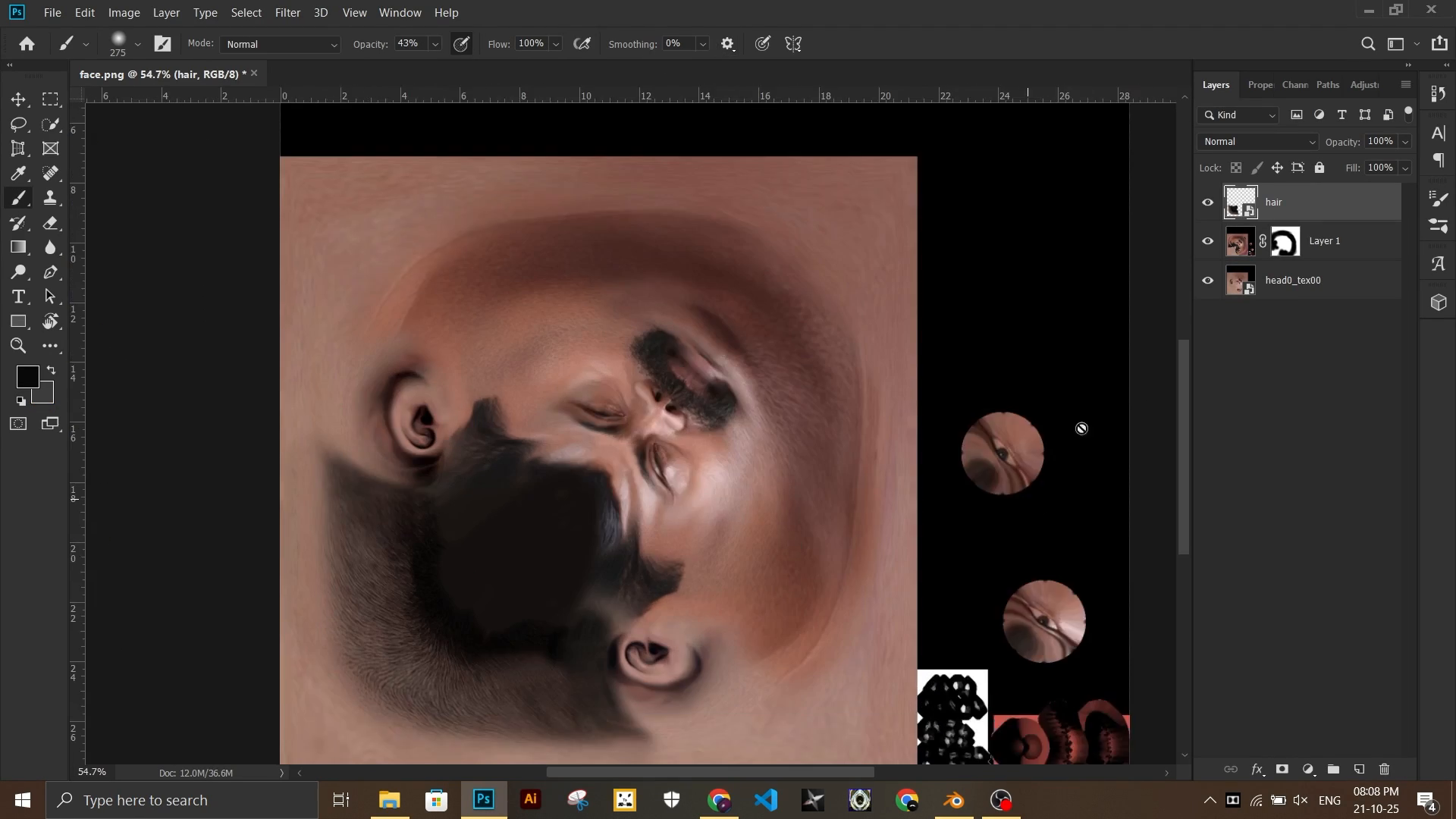
# Reduce the brush to 91 px and paint Layer 1's mask to blend the forehead skin between hairline and eyebrows
pyautogui.keyDown('alt'); pyautogui.scroll(8, 552, 404); pyautogui.keyUp('alt')
pyautogui.click(1286, 241)
pyautogui.click(137, 44)
pyautogui.moveTo(184, 104); pyautogui.dragTo(159, 104)
pyautogui.click(553, 497)
pyautogui.keyDown('alt'); pyautogui.scroll(3, 580, 387); pyautogui.keyUp('alt')
pyautogui.keyDown('alt'); pyautogui.scroll(-4, 413, 374); pyautogui.keyUp('alt')
pyautogui.keyDown('alt'); pyautogui.scroll(5, 730, 538); pyautogui.keyUp('alt')
pyautogui.moveTo(711, 599); pyautogui.dragTo(799, 569)
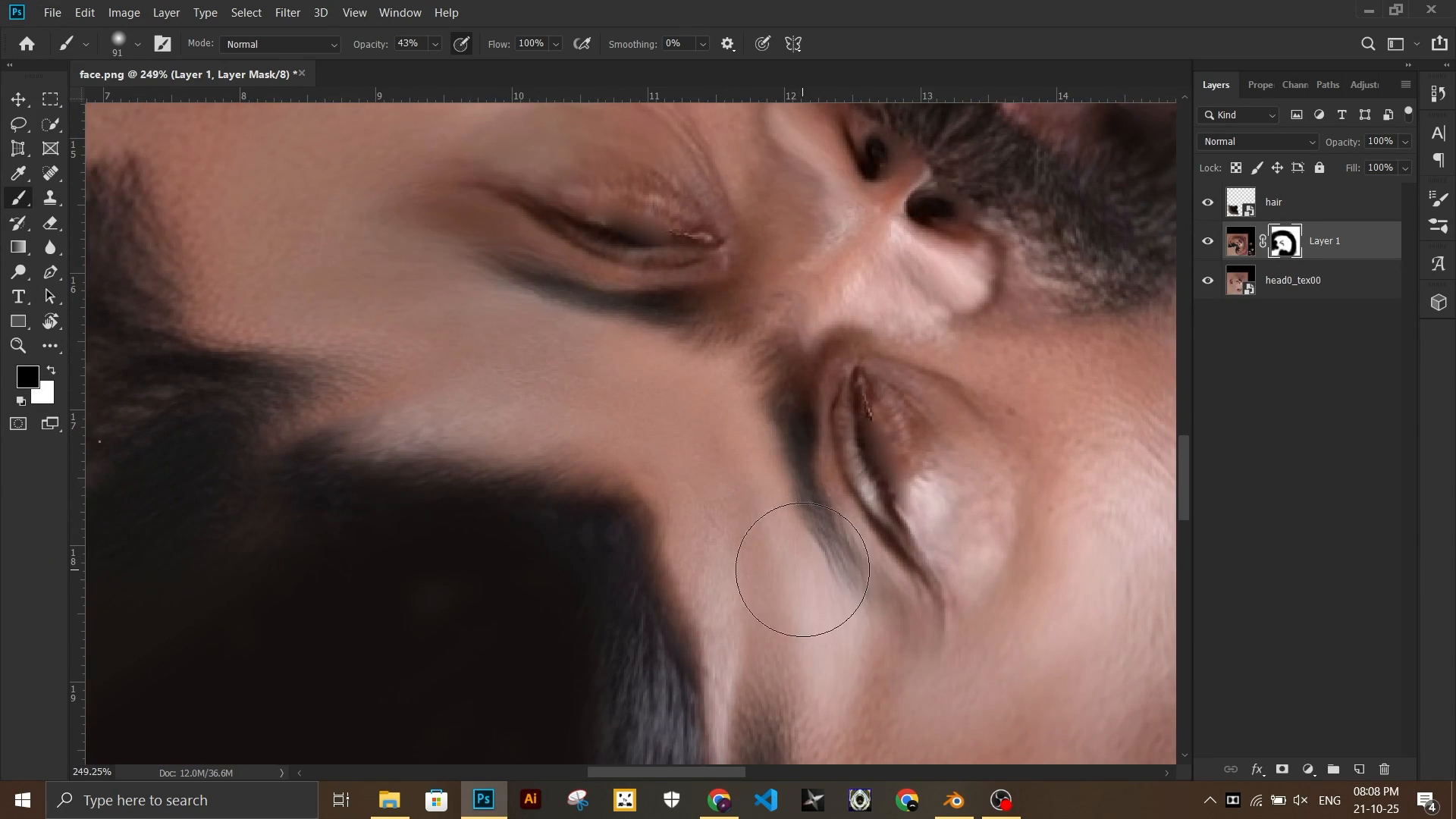
# Set the mask brush to 40 px at 18% opacity and soften the light patches along the forehead hairline
pyautogui.scroll(1, 800, 569)
pyautogui.click(137, 44)
pyautogui.click(435, 44)
pyautogui.moveTo(446, 71); pyautogui.dragTo(422, 71)
pyautogui.click(452, 488)
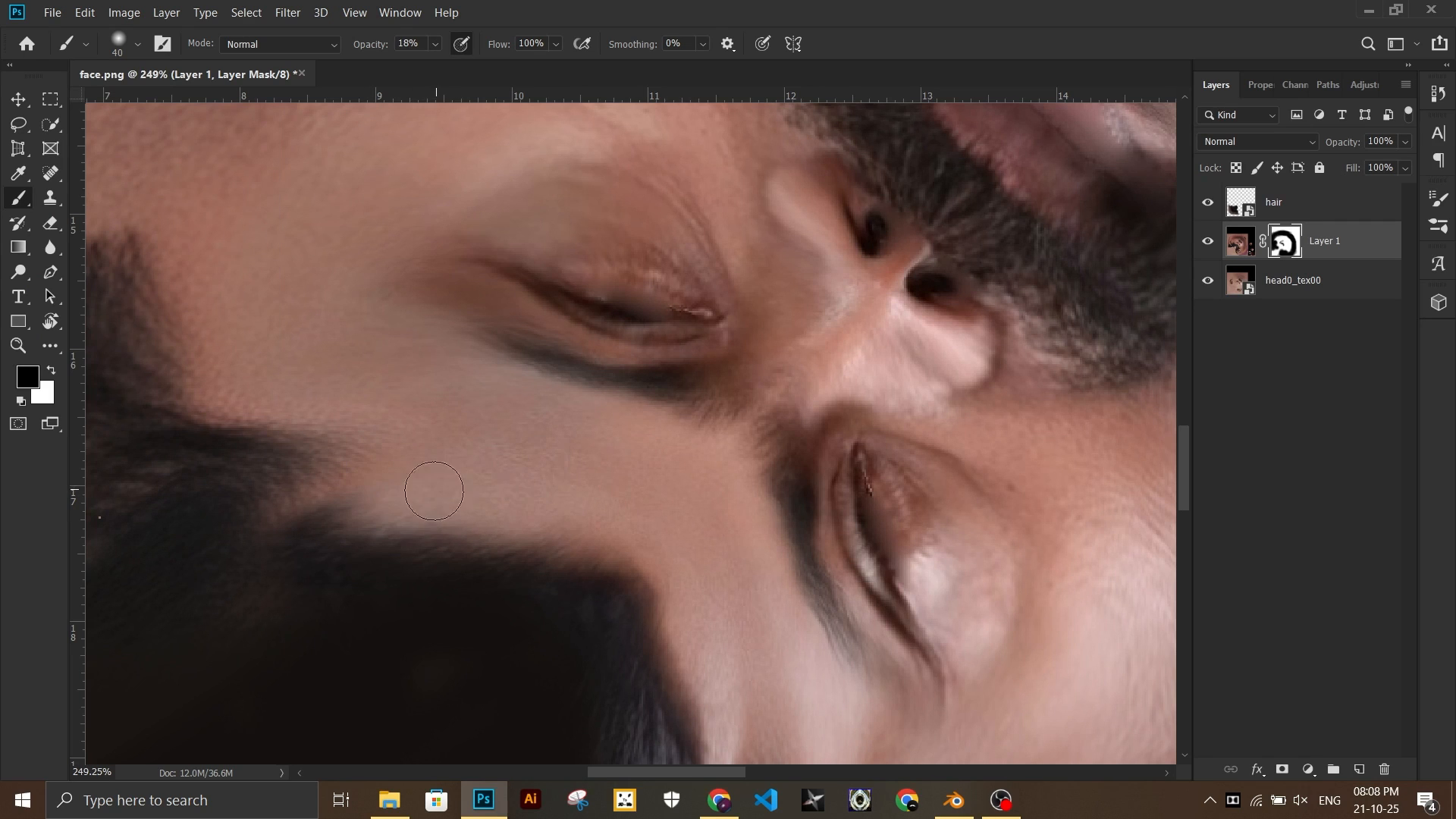
pyautogui.keyDown('alt'); pyautogui.scroll(3, 441, 488); pyautogui.keyUp('alt')
pyautogui.keyDown('alt'); pyautogui.scroll(-5, 517, 589); pyautogui.keyUp('alt')
pyautogui.keyDown('alt'); pyautogui.scroll(5, 377, 513); pyautogui.keyUp('alt')
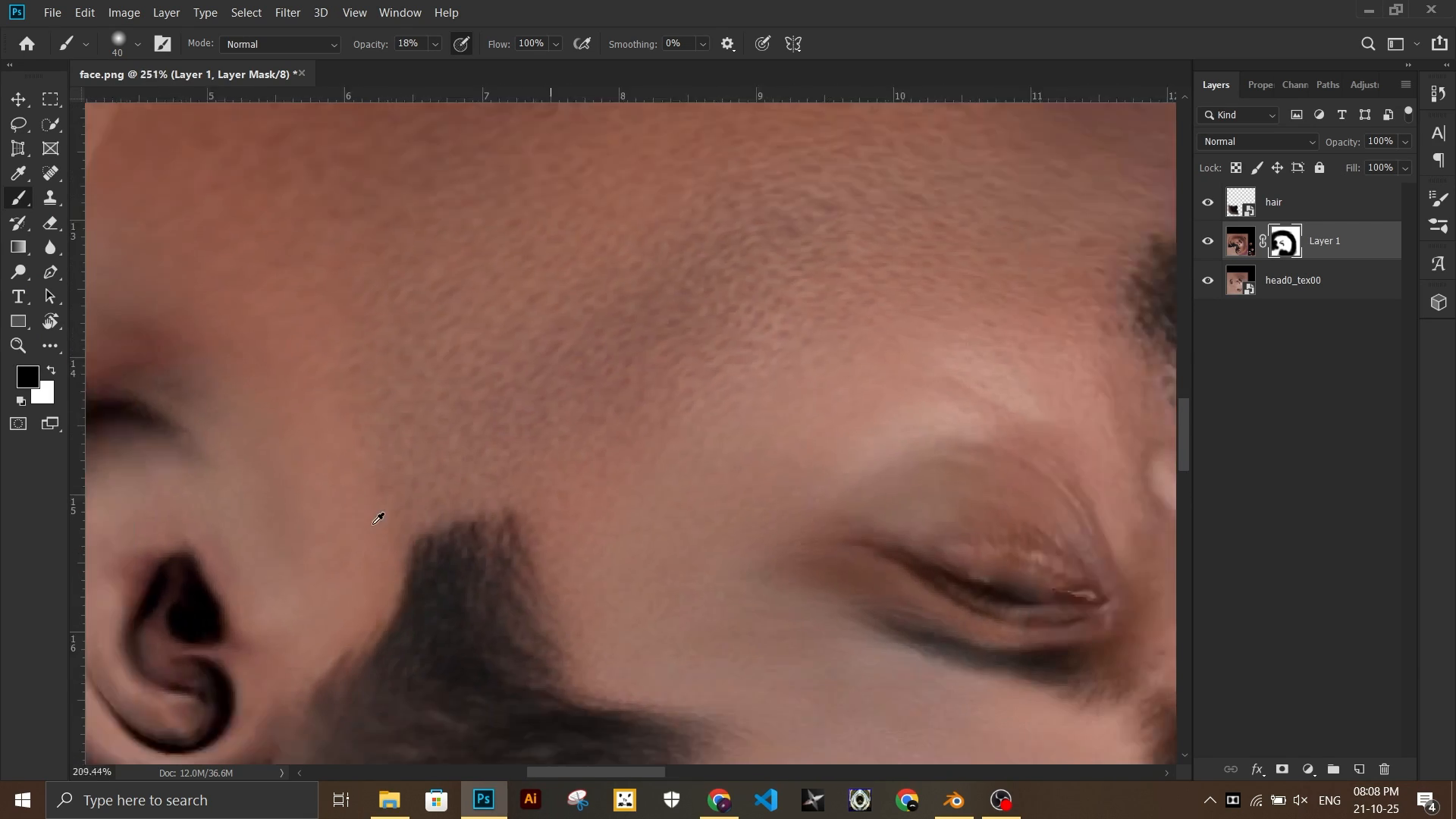
# Enlarge the mask brush and touch up the skin transition around the sideburn beside the left ear
pyautogui.keyDown('alt'); pyautogui.scroll(-8, 377, 514); pyautogui.keyUp('alt')
pyautogui.keyDown('alt'); pyautogui.scroll(6, 660, 491); pyautogui.keyUp('alt')
pyautogui.scroll(-2, 861, 429)
pyautogui.keyDown('alt'); pyautogui.scroll(4, 684, 534); pyautogui.keyUp('alt')
pyautogui.click(137, 44)
pyautogui.moveTo(120, 105); pyautogui.dragTo(149, 105)
pyautogui.click(644, 637)
pyautogui.keyDown('alt'); pyautogui.scroll(-6, 640, 552); pyautogui.keyUp('alt')
# Adjust the mask brush to 117 px and blend the skin and hair edges around the left ear
pyautogui.click(137, 44)
pyautogui.press('Return')
pyautogui.scroll(-2, 894, 392)
pyautogui.click(137, 44)
pyautogui.press('Return')
pyautogui.keyDown('alt'); pyautogui.scroll(-4, 812, 516); pyautogui.keyUp('alt')
pyautogui.keyDown('alt'); pyautogui.scroll(5, 474, 322); pyautogui.keyUp('alt')
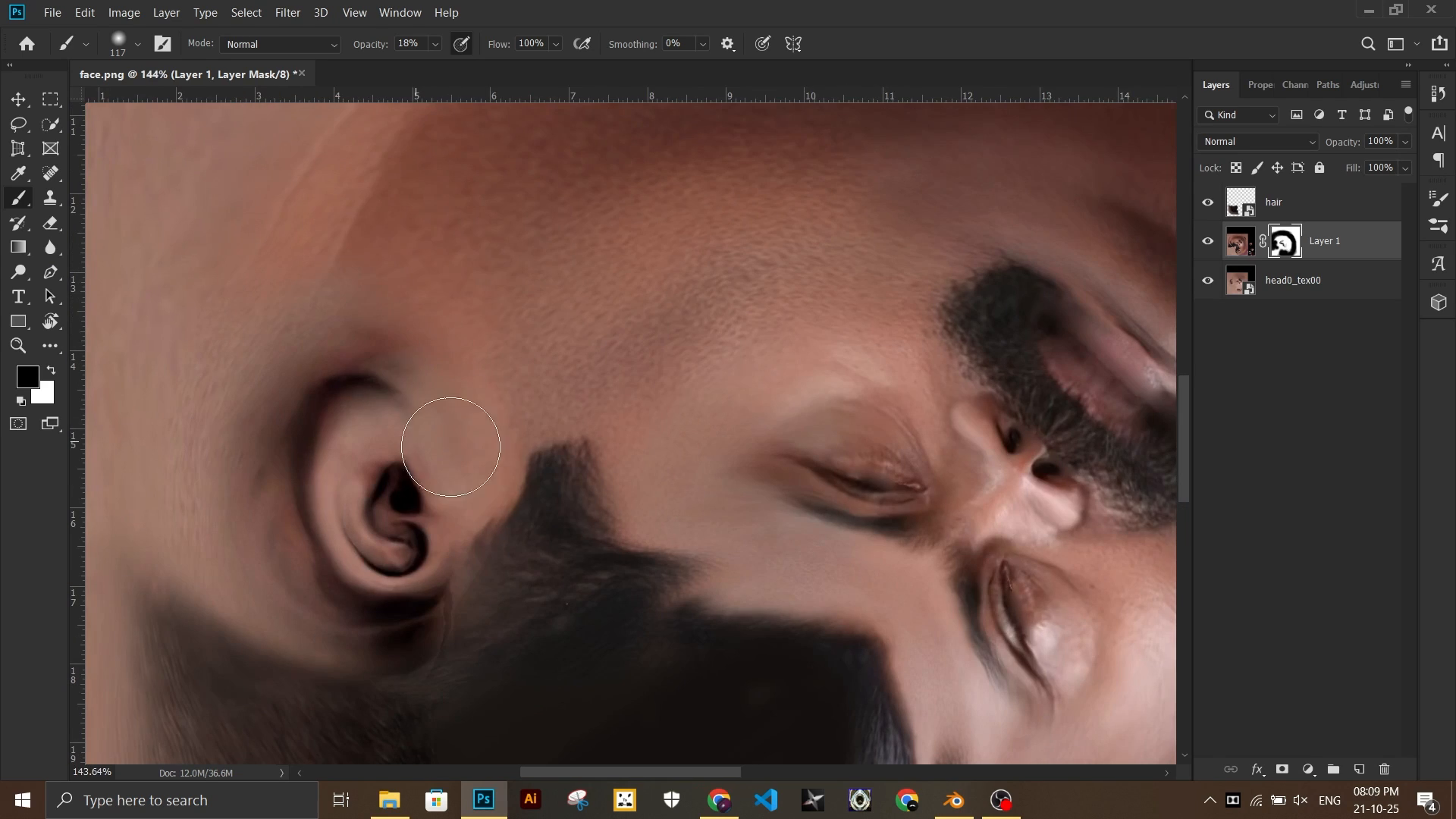
pyautogui.keyDown('alt'); pyautogui.scroll(-5, 365, 358); pyautogui.keyUp('alt')
pyautogui.keyDown('alt'); pyautogui.scroll(4, 622, 561); pyautogui.keyUp('alt')
pyautogui.keyDown('alt'); pyautogui.scroll(-3, 737, 327); pyautogui.keyUp('alt')
# Create a new top layer and paint a sampled skin tone with a 291 px brush over the lower-right neck skin
pyautogui.hotkey('ctrl', 'shift', 'alt', 'n')
pyautogui.keyDown('alt'); pyautogui.scroll(2, 602, 402); pyautogui.keyUp('alt')
pyautogui.keyDown('alt'); pyautogui.click(696, 490); pyautogui.keyUp('alt')
pyautogui.click(130, 49)
pyautogui.moveTo(171, 105); pyautogui.dragTo(196, 104)
pyautogui.press('Return')
pyautogui.moveTo(631, 584); pyautogui.dragTo(959, 448)
pyautogui.scroll(-2, 644, 721)
pyautogui.moveTo(764, 618); pyautogui.dragTo(455, 641)
pyautogui.keyDown('alt'); pyautogui.scroll(-6, 929, 585); pyautogui.keyUp('alt')
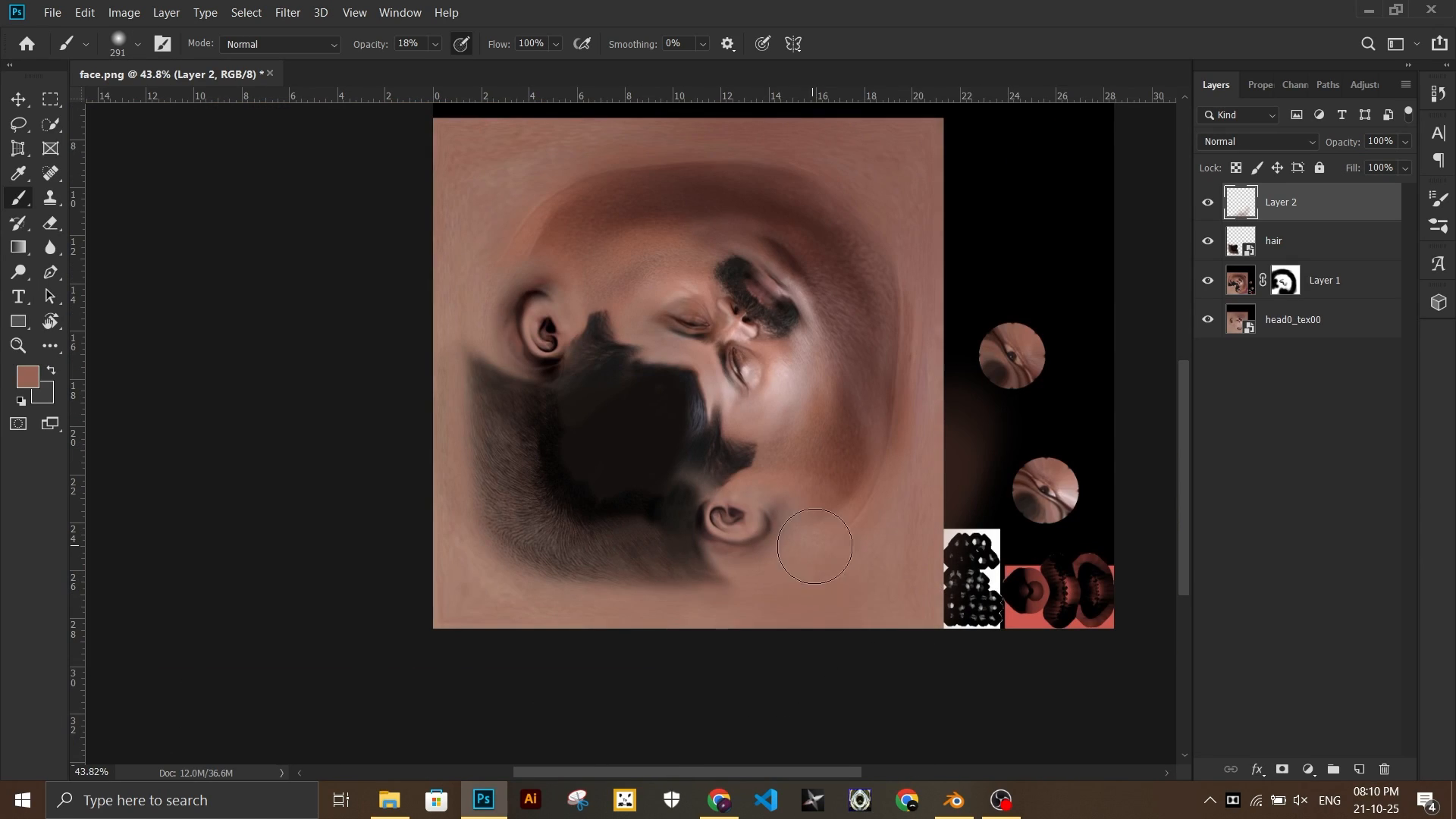
# Paint sampled skin tones on Layer 2 across the upper edge of the face texture
pyautogui.scroll(2, 432, 564)
pyautogui.moveTo(455, 227); pyautogui.dragTo(587, 209)
pyautogui.moveTo(514, 273); pyautogui.dragTo(979, 235)
pyautogui.keyDown('alt'); pyautogui.click(669, 270); pyautogui.keyUp('alt')
pyautogui.moveTo(626, 267); pyautogui.dragTo(544, 280)
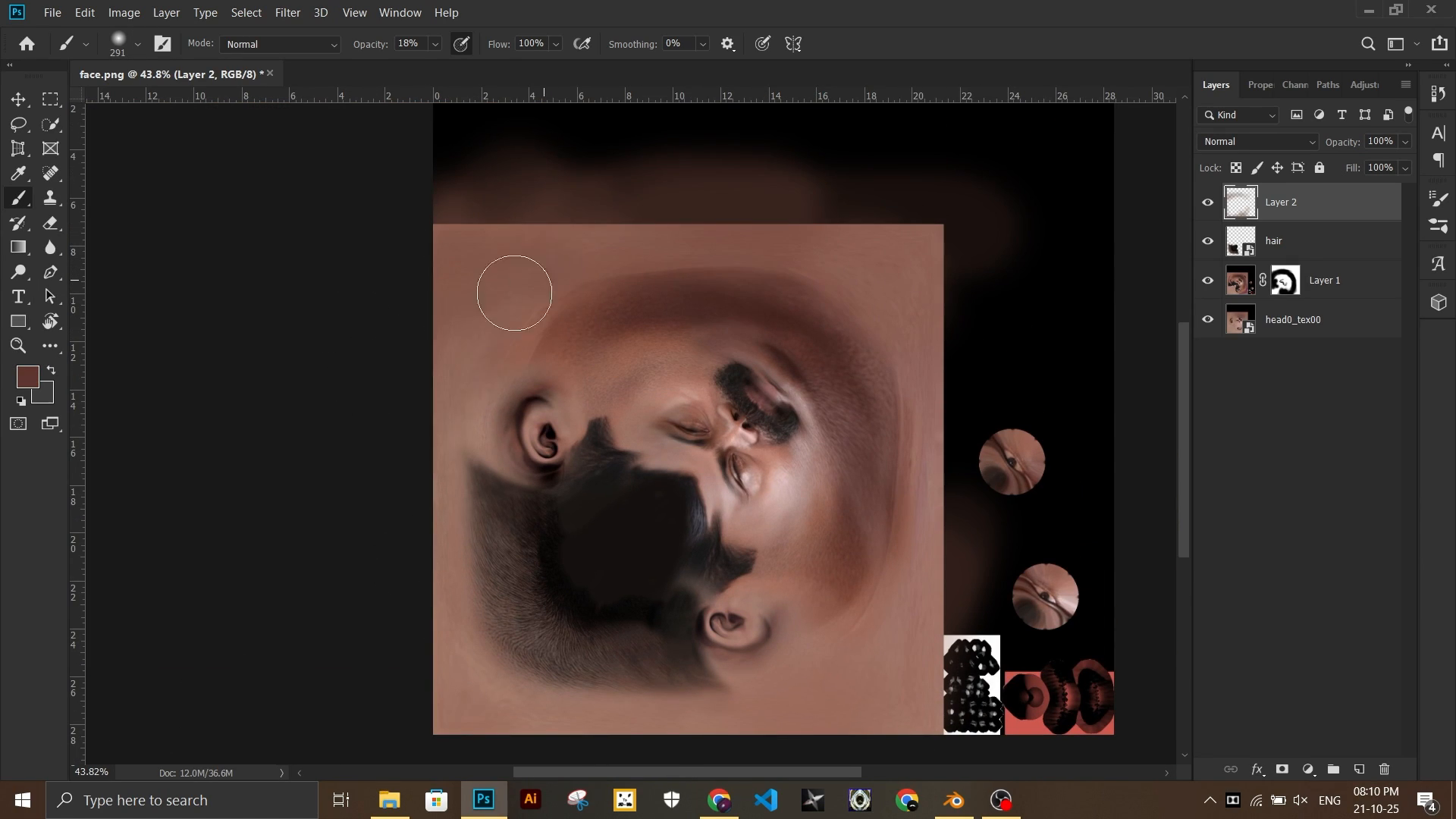
# Resample the skin color and paint on Layer 2 along the face texture's right side and remaining outer edges
pyautogui.scroll(2, 446, 472)
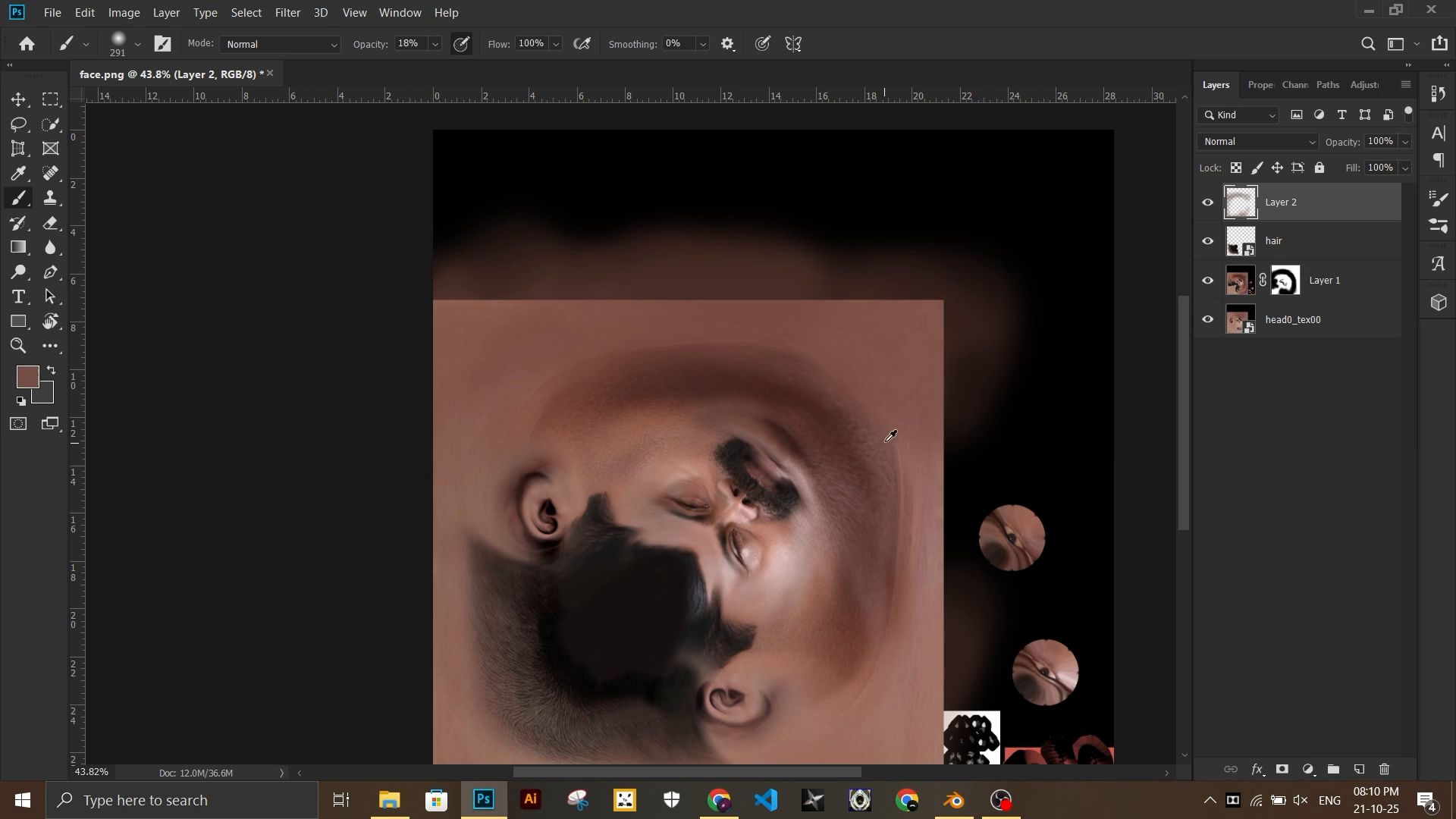
pyautogui.keyDown('alt'); pyautogui.click(885, 443); pyautogui.keyUp('alt')
pyautogui.moveTo(942, 398); pyautogui.dragTo(948, 578)
pyautogui.scroll(-3, 938, 501)
pyautogui.moveTo(936, 481)
pyautogui.mouseDown()
pyautogui.moveTo(770, 588)
pyautogui.moveTo(458, 426)
pyautogui.mouseUp()
pyautogui.keyDown('alt'); pyautogui.scroll(-1, 474, 341); pyautogui.keyUp('alt')
pyautogui.keyDown('alt'); pyautogui.scroll(5, 486, 268); pyautogui.keyUp('alt')
pyautogui.keyDown('alt'); pyautogui.scroll(2, 491, 262); pyautogui.keyUp('alt')
pyautogui.moveTo(1090, 526); pyautogui.dragTo(741, 364)
pyautogui.keyDown('alt'); pyautogui.scroll(-9, 741, 364); pyautogui.keyUp('alt')
# Export the layered texture as a PNG, overwriting face.png in the project folder
pyautogui.click(53, 13)
pyautogui.click(115, 259)
pyautogui.click(289, 256)
pyautogui.doubleClick(439, 175)
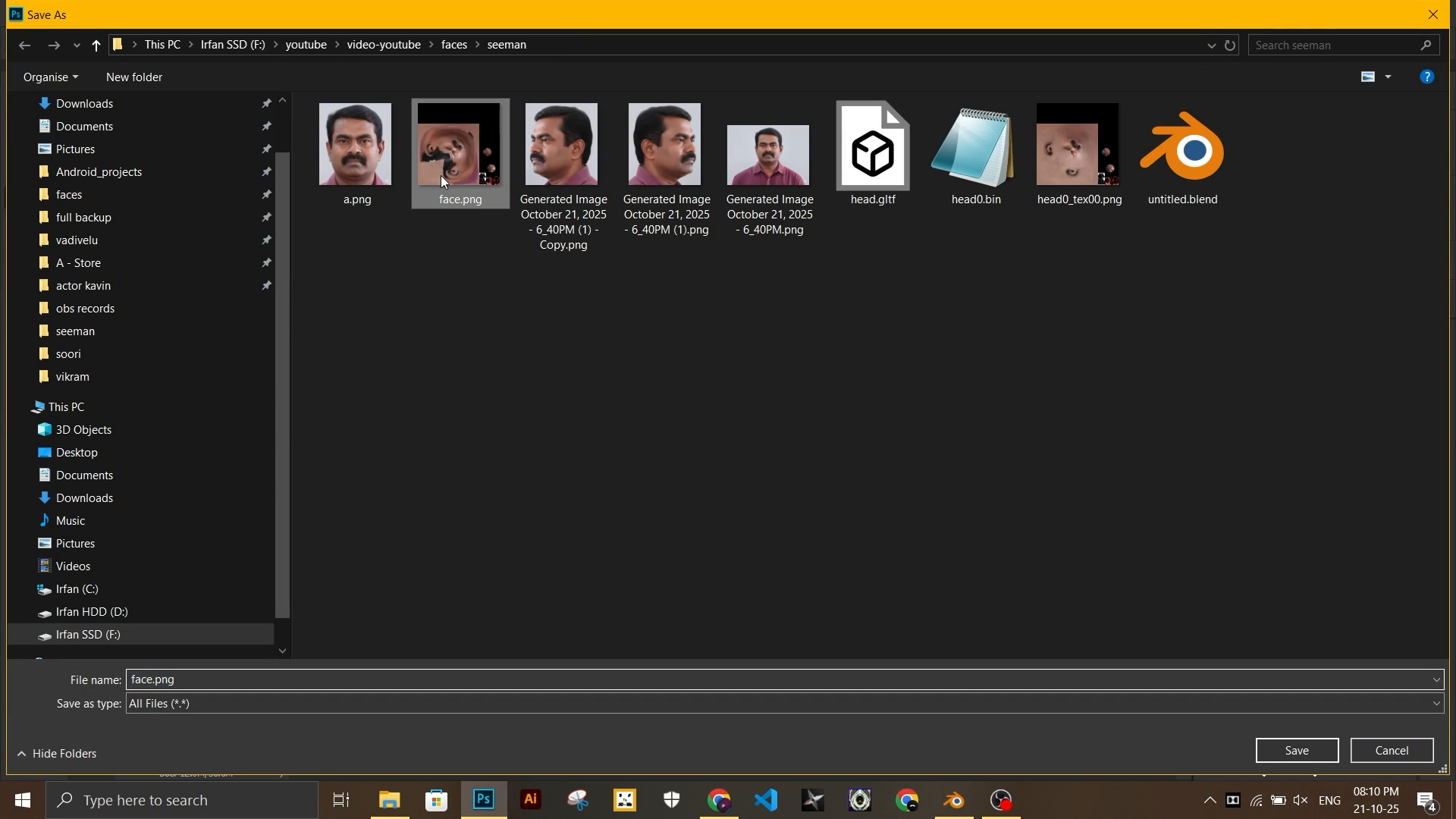
pyautogui.click(772, 402)
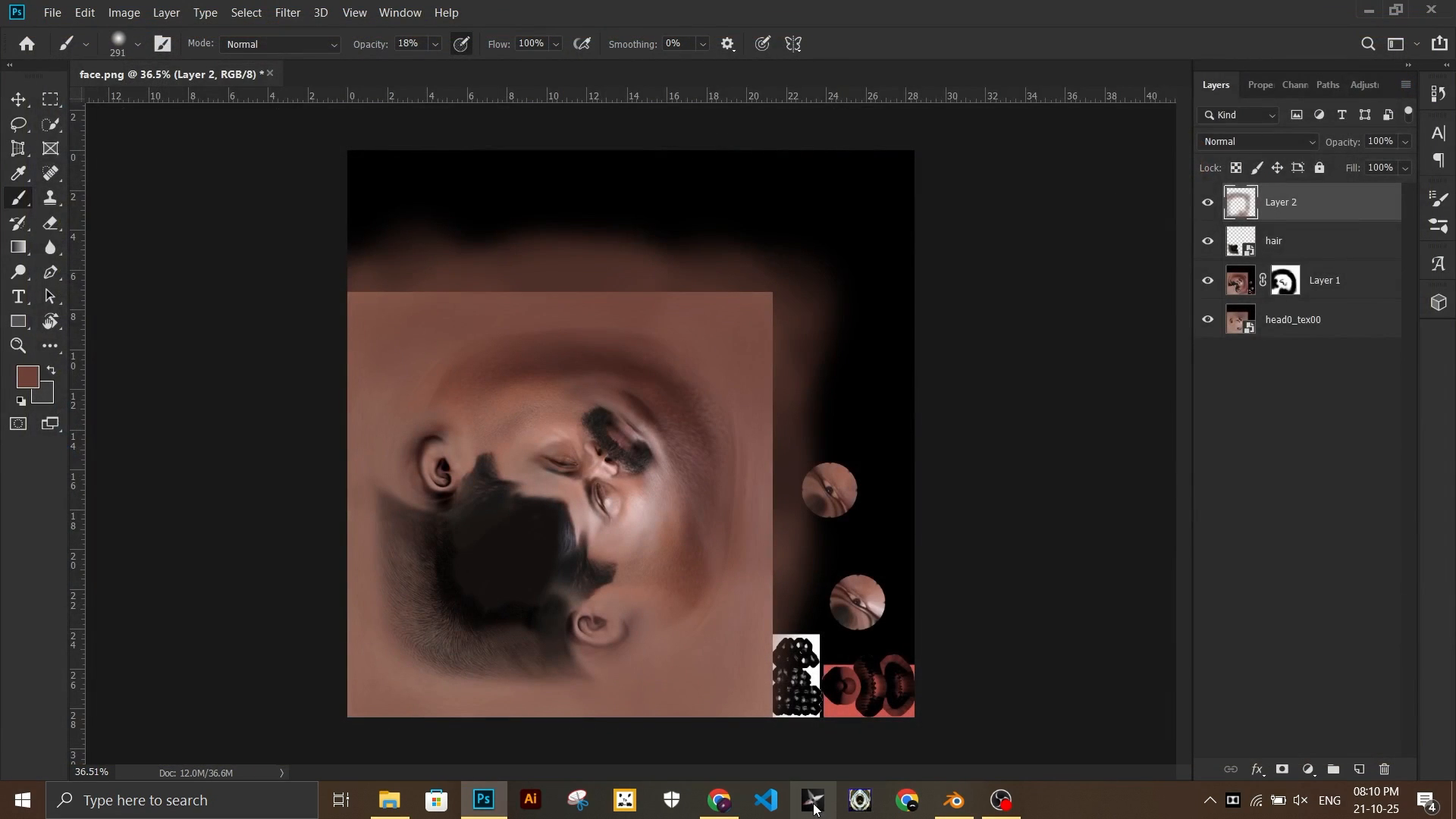
# Switch to Blender and replace the base color image of the head's mat0 material with face.png
pyautogui.click(953, 801)
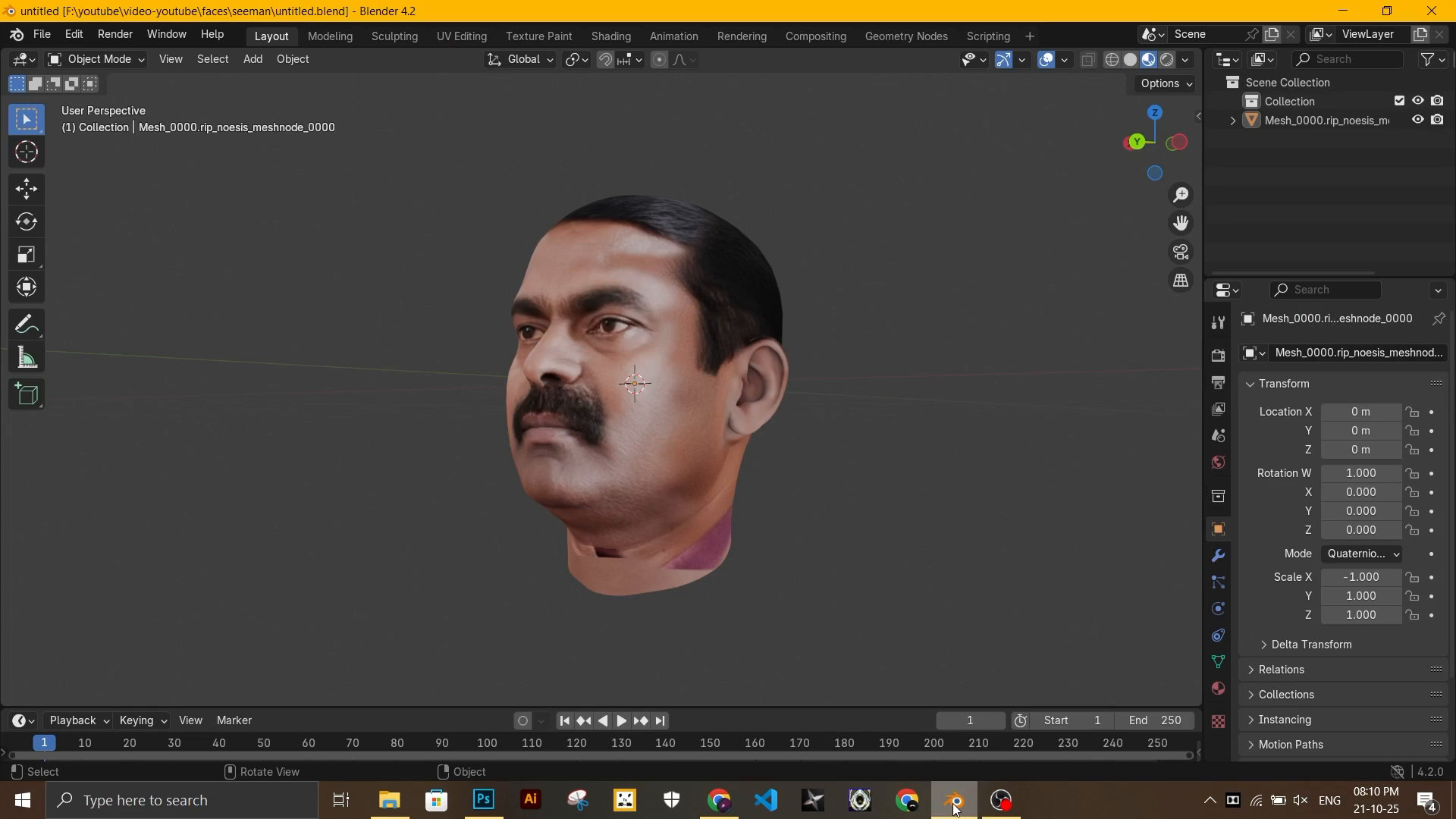
pyautogui.click(680, 521)
pyautogui.click(1220, 686)
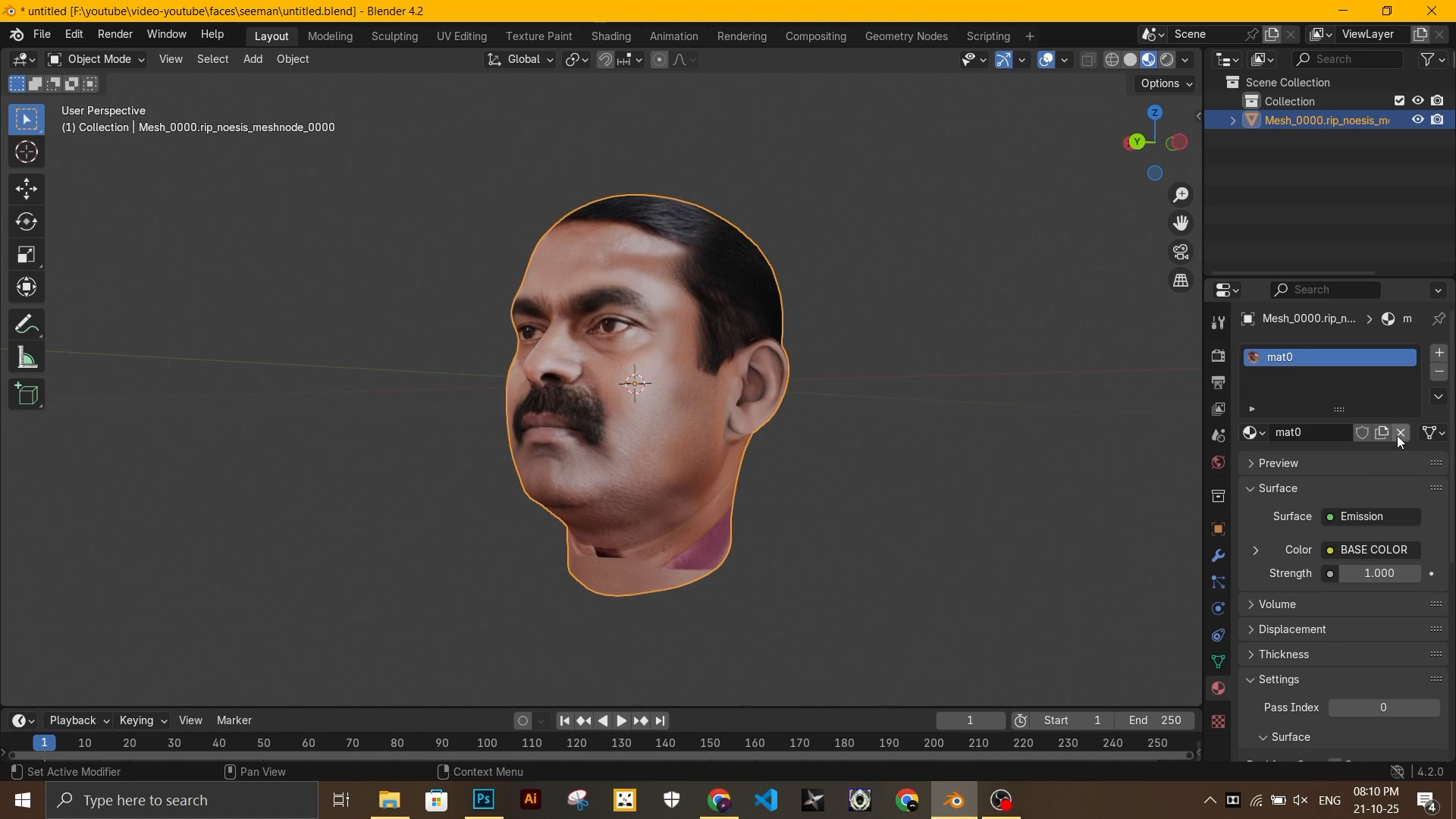
pyautogui.click(1256, 550)
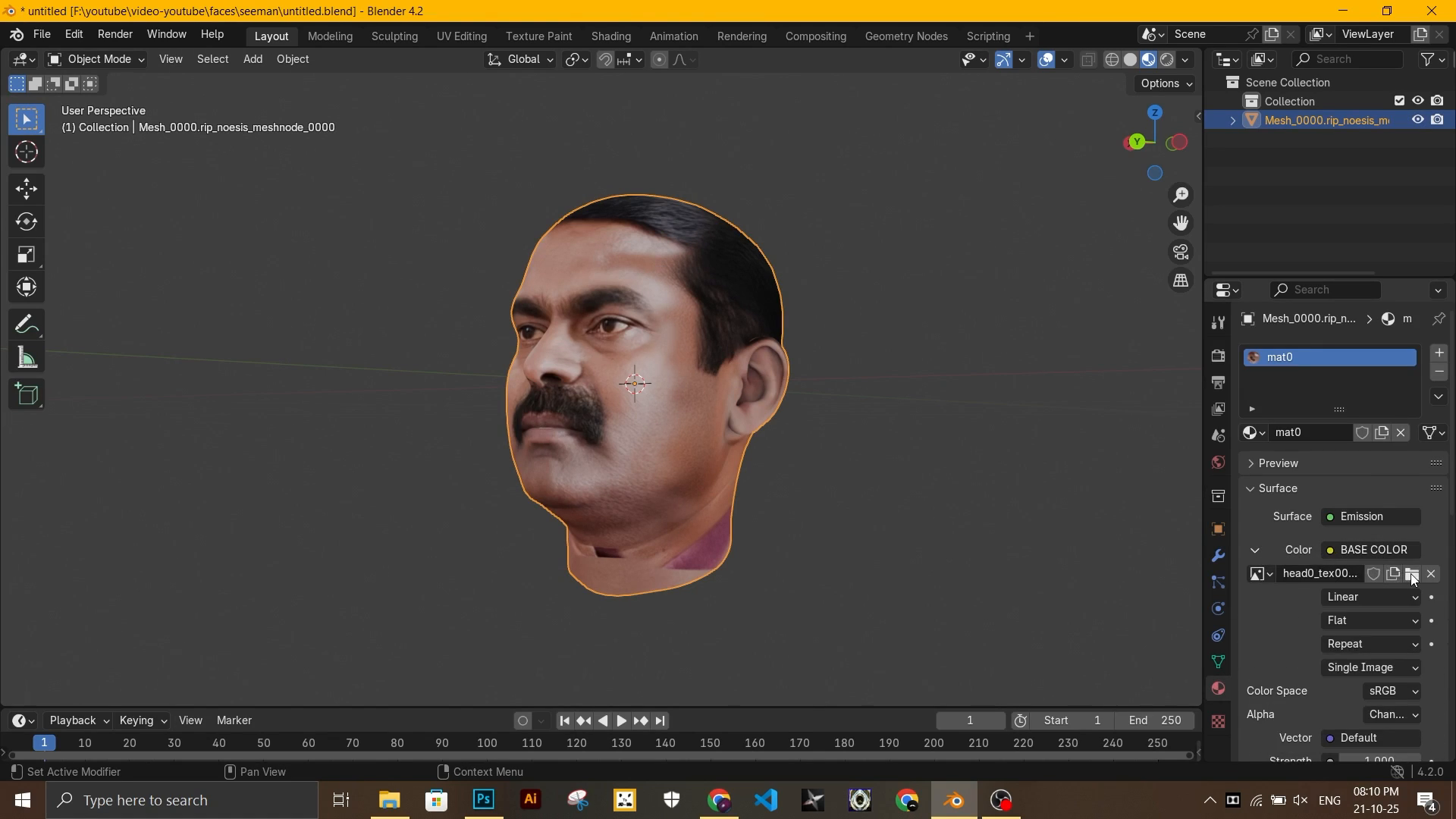
pyautogui.click(1412, 575)
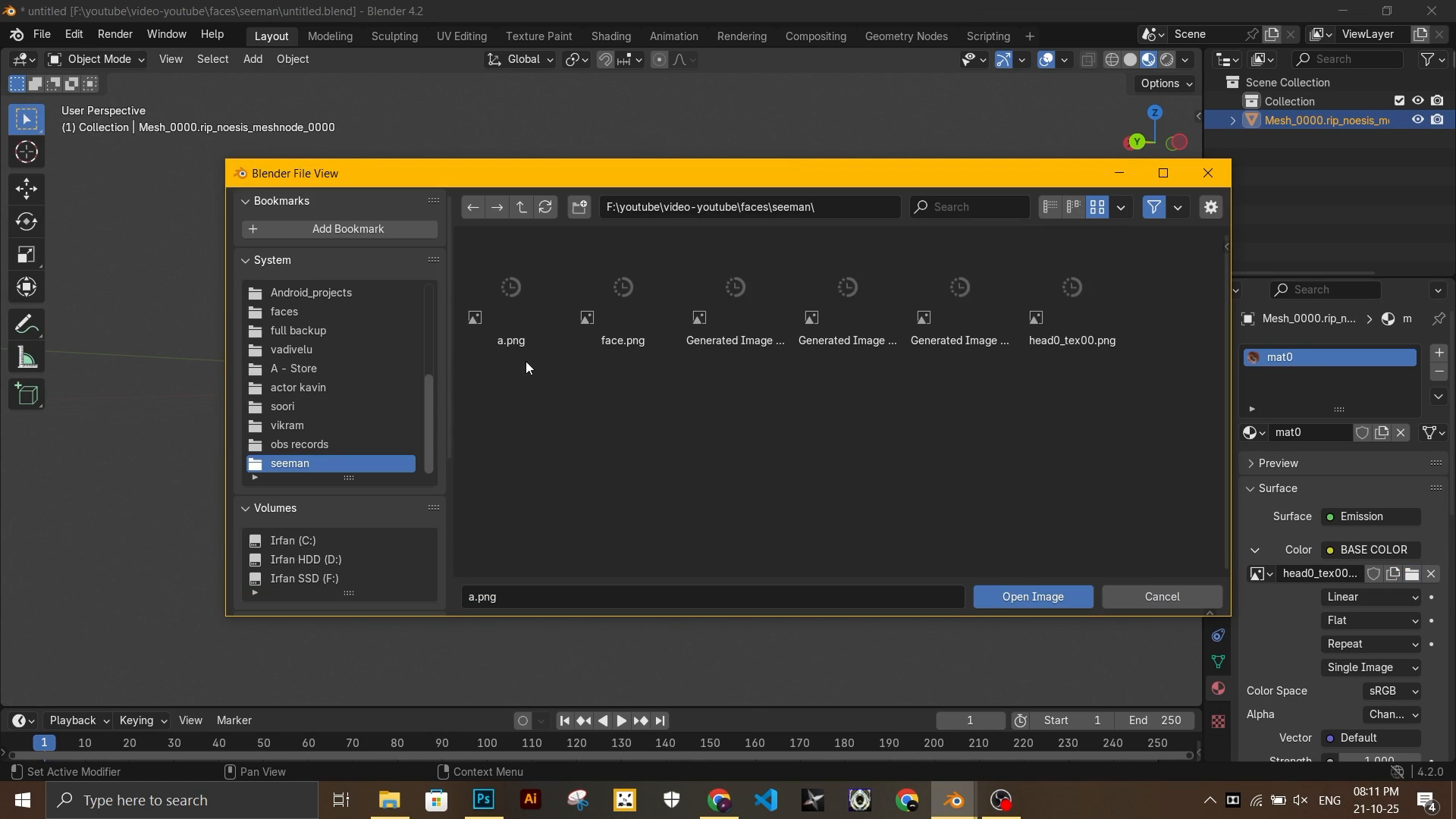
pyautogui.click(649, 295)
pyautogui.doubleClick(648, 296)
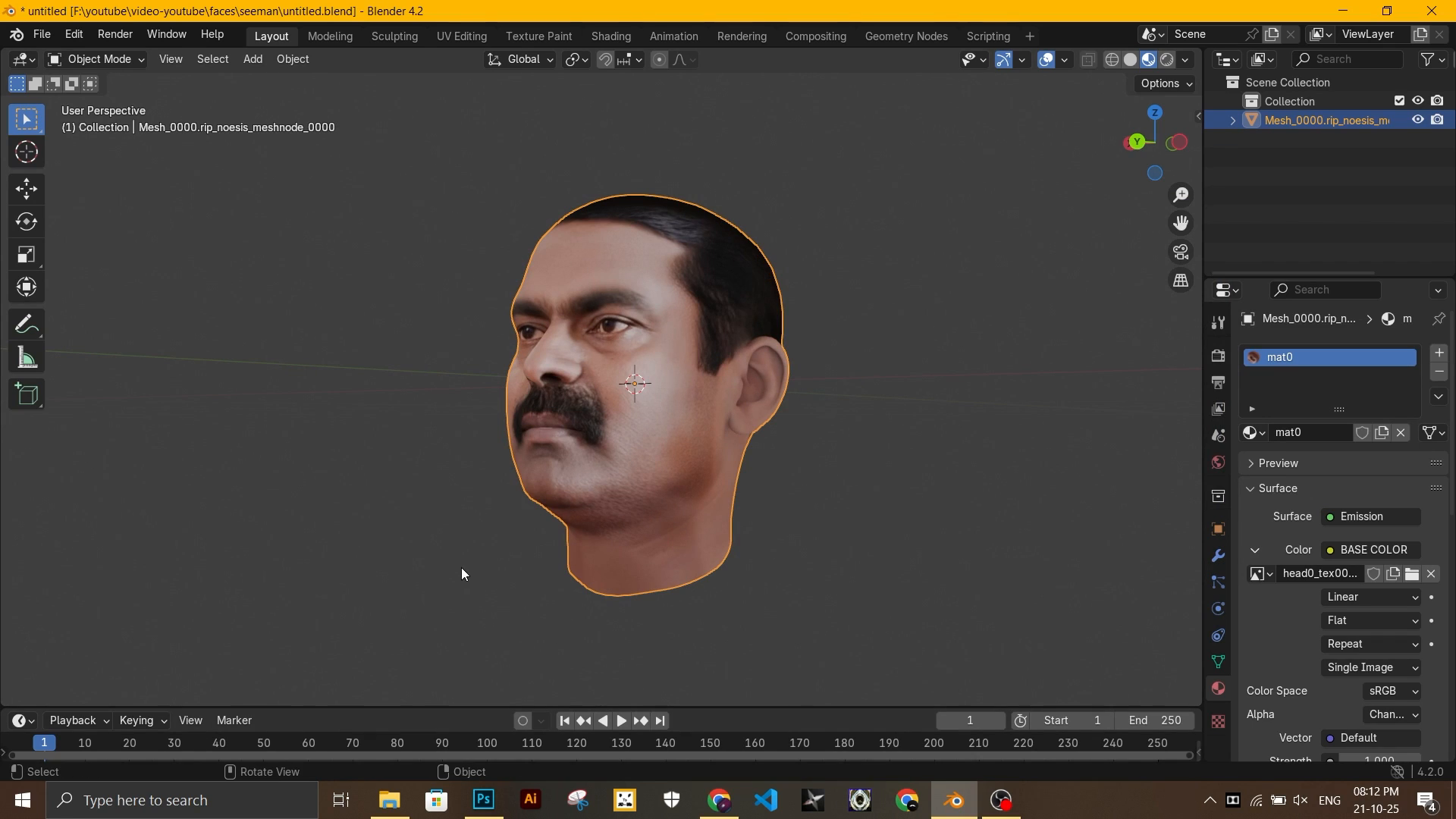
# Save the Blender file and switch the head mesh to Edit Mode
pyautogui.moveTo(917, 593); pyautogui.dragTo(652, 576, button='middle')
pyautogui.hotkey('ctrl', 's')
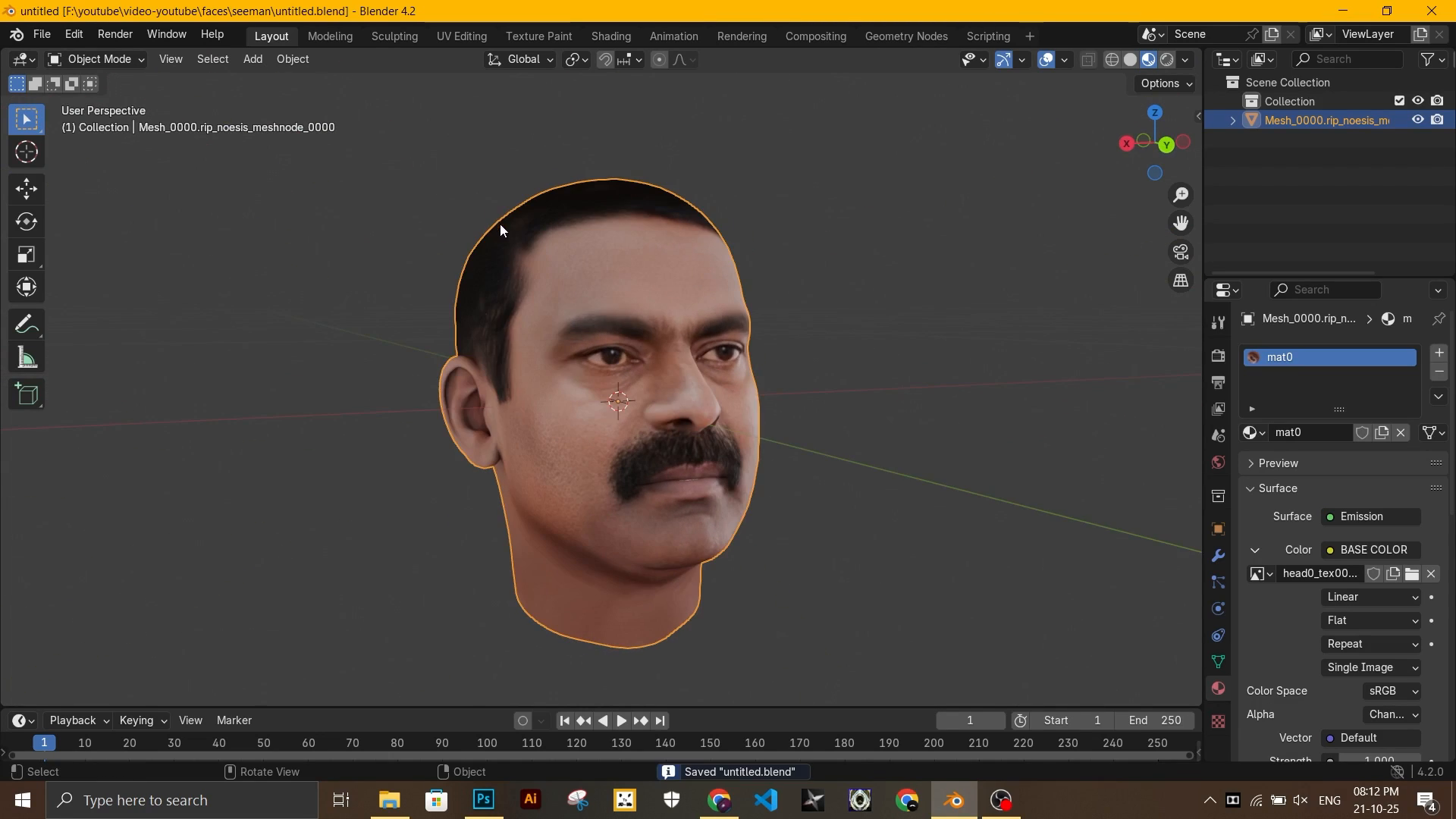
pyautogui.click(114, 60)
pyautogui.click(107, 104)
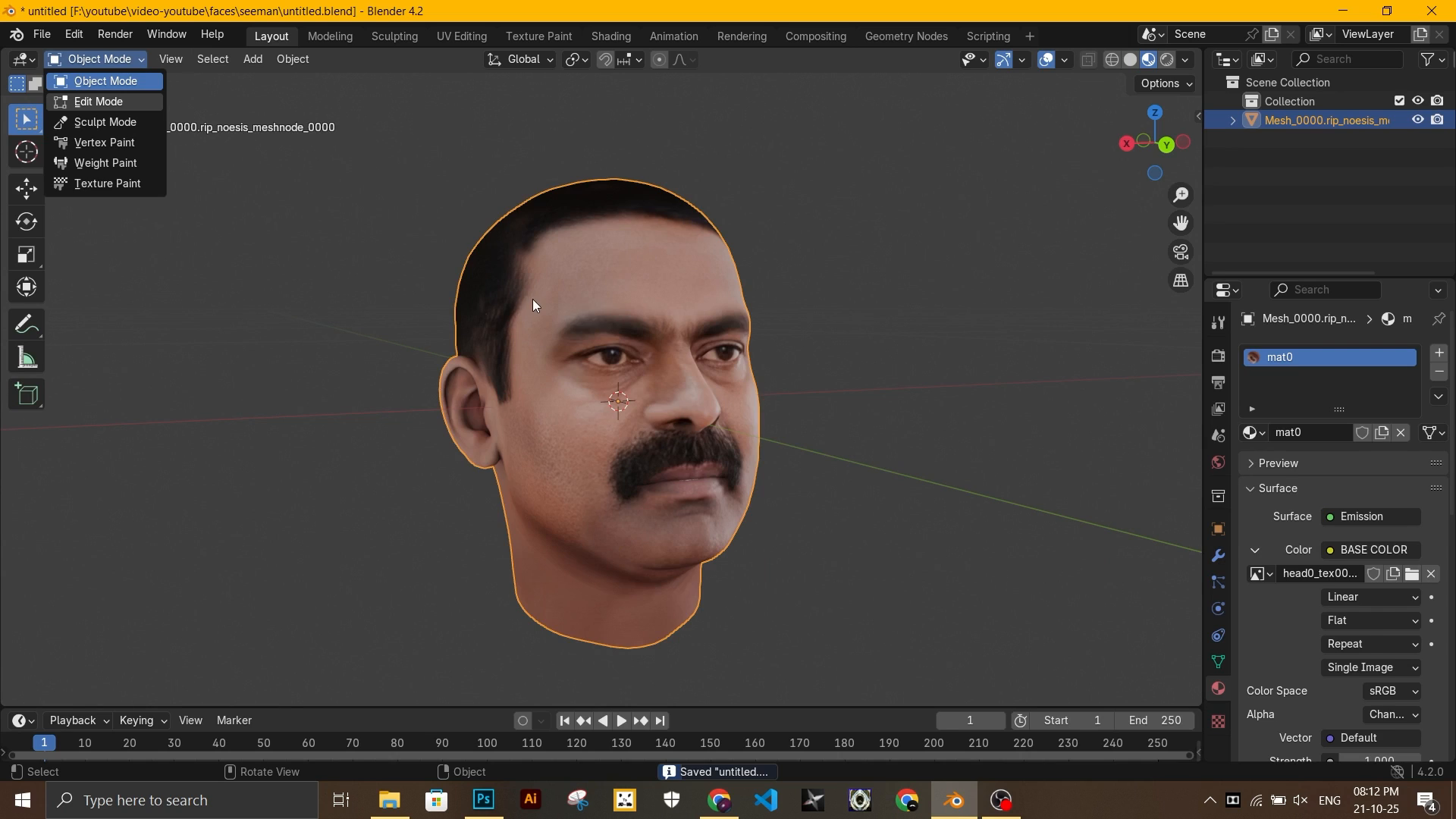
# Clear the mesh selection, activate the Knife tool and switch to face selection mode
pyautogui.moveTo(535, 298); pyautogui.dragTo(130, 228, button='middle')
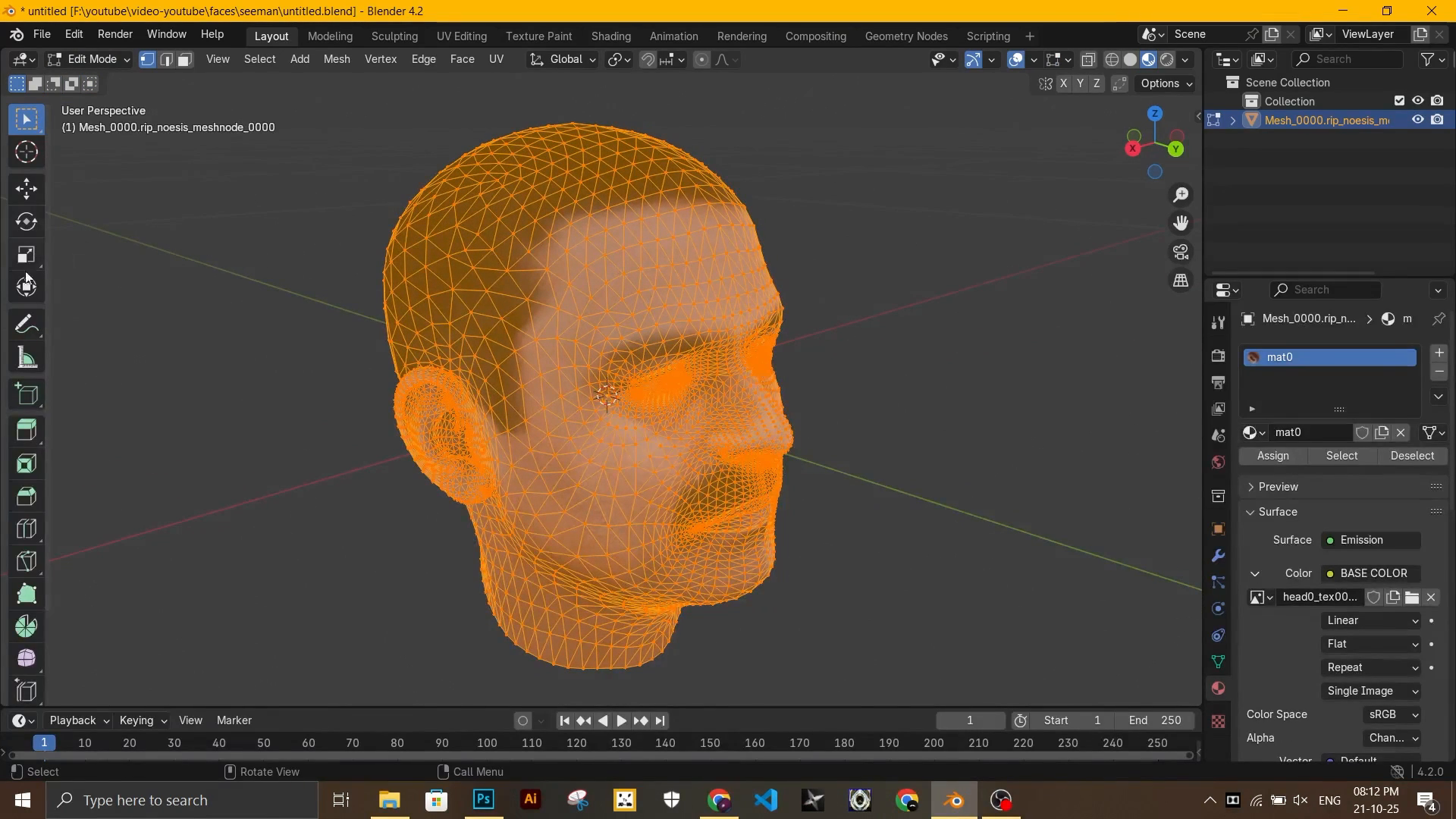
pyautogui.click(29, 562)
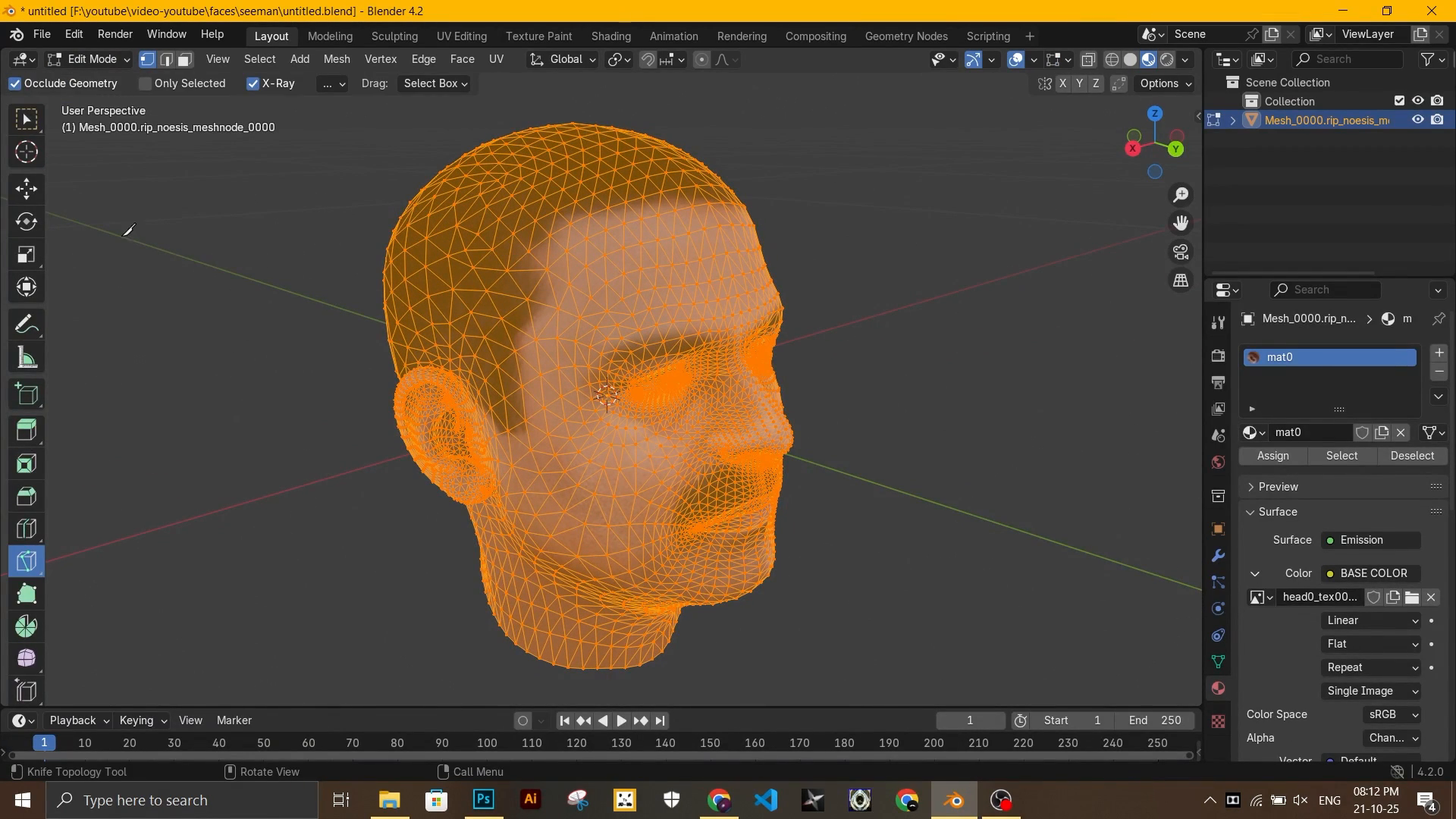
pyautogui.click(28, 186)
pyautogui.click(111, 185)
pyautogui.click(27, 561)
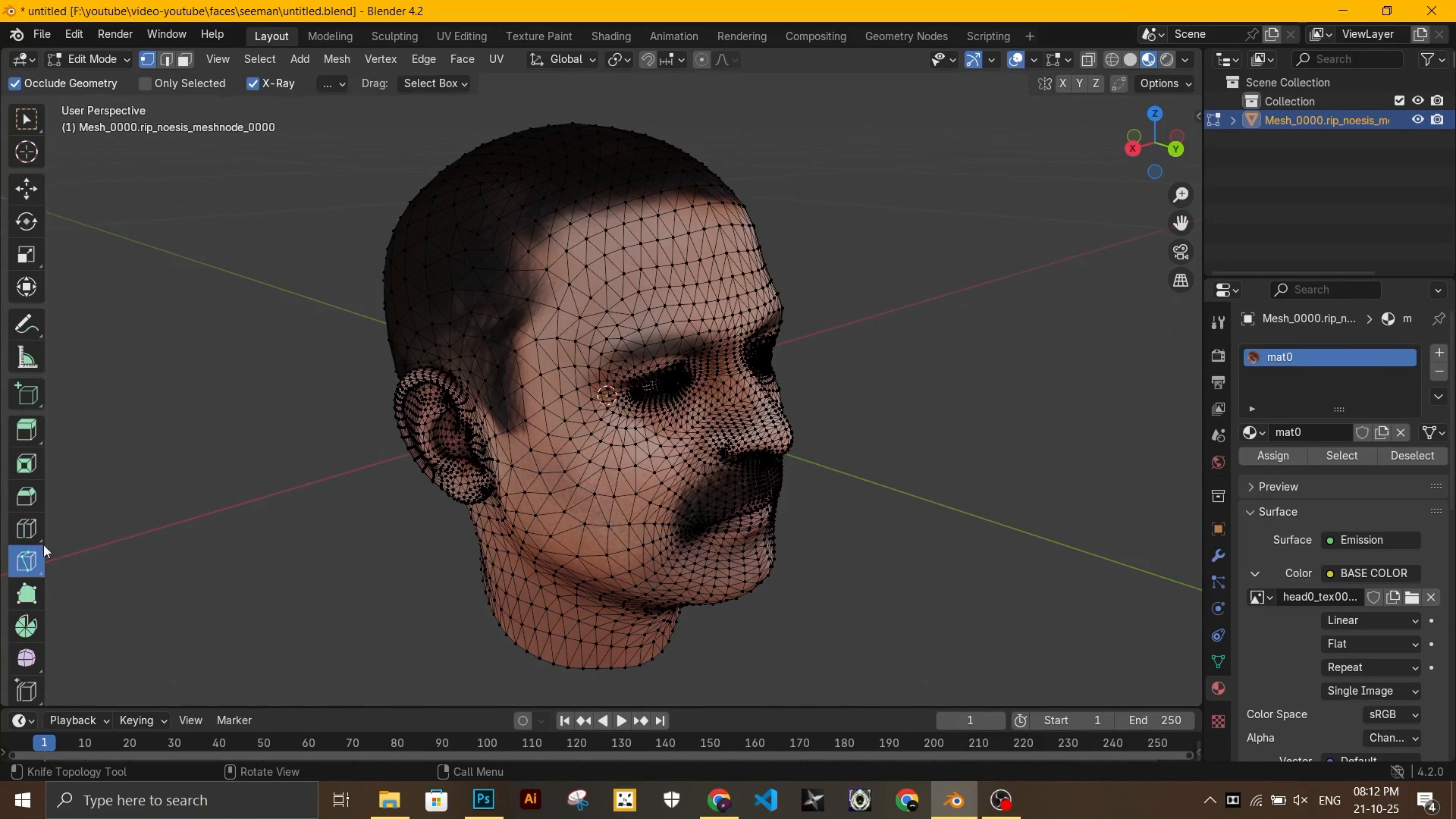
pyautogui.scroll(1, 567, 211)
pyautogui.click(185, 59)
pyautogui.scroll(2, 570, 231)
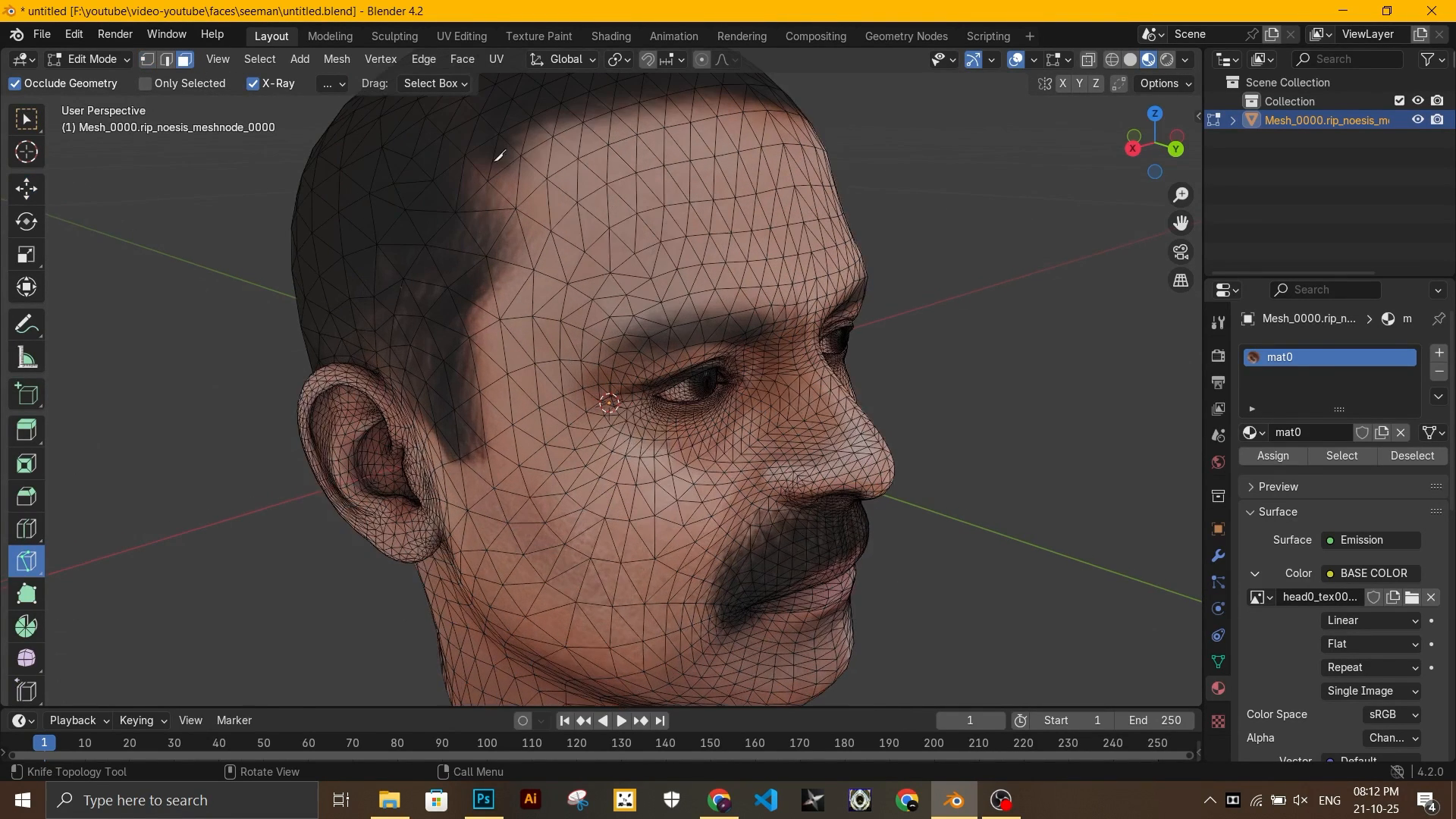
# Knife-cut a closed hairline outline from the right temple across the forehead and around the back of the head
pyautogui.click(519, 278)
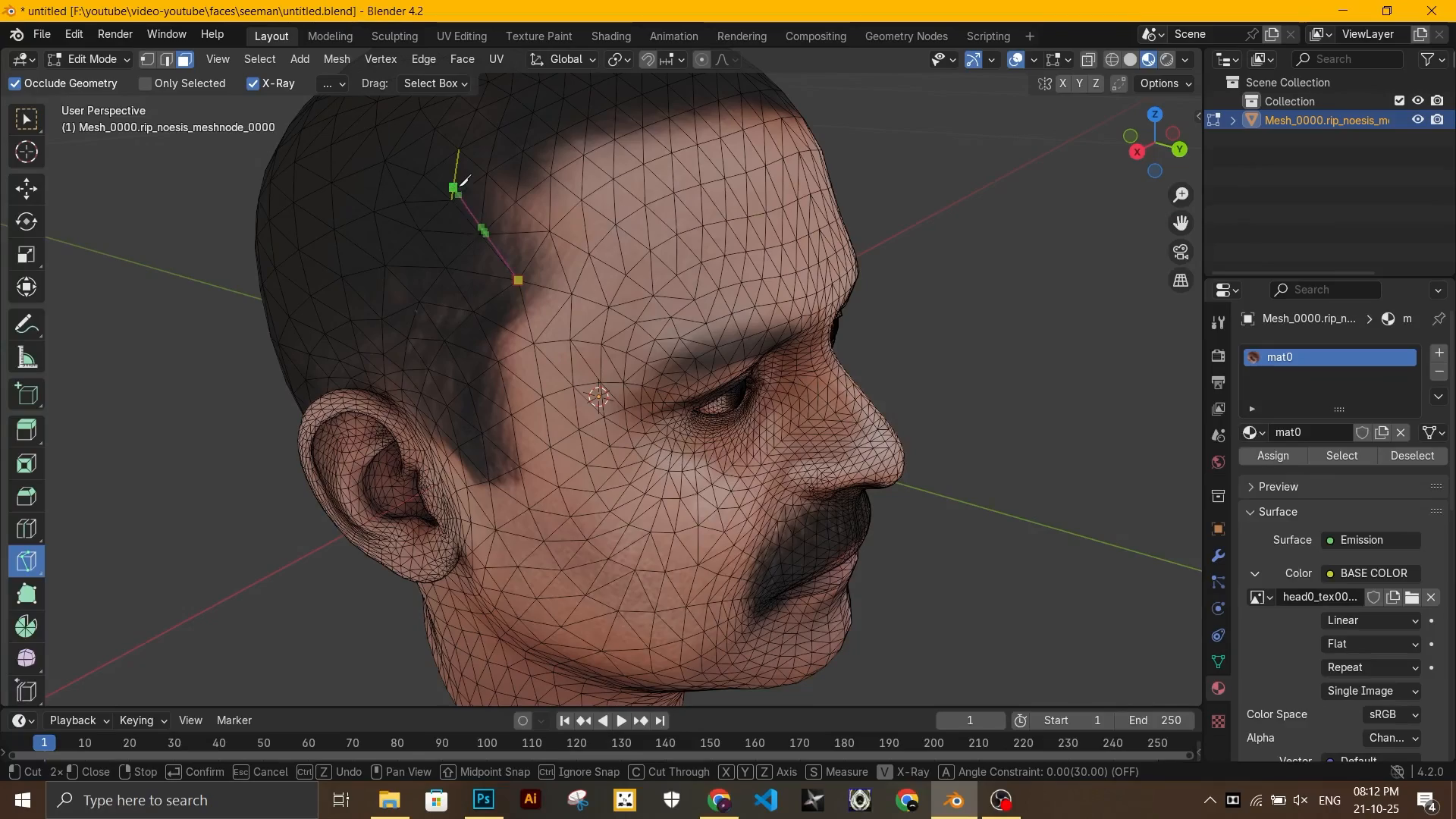
pyautogui.click(514, 140)
pyautogui.moveTo(599, 135); pyautogui.dragTo(535, 198, button='middle')
pyautogui.click(728, 208)
pyautogui.moveTo(733, 225); pyautogui.dragTo(586, 236, button='middle')
pyautogui.click(625, 271)
pyautogui.moveTo(882, 328); pyautogui.dragTo(637, 223, button='middle')
pyautogui.moveTo(847, 408); pyautogui.dragTo(709, 502, button='middle')
pyautogui.click(522, 459)
pyautogui.moveTo(645, 440); pyautogui.dragTo(552, 449, button='middle')
pyautogui.click(542, 421)
pyautogui.moveTo(654, 396); pyautogui.dragTo(563, 338, button='middle')
pyautogui.press('Return')
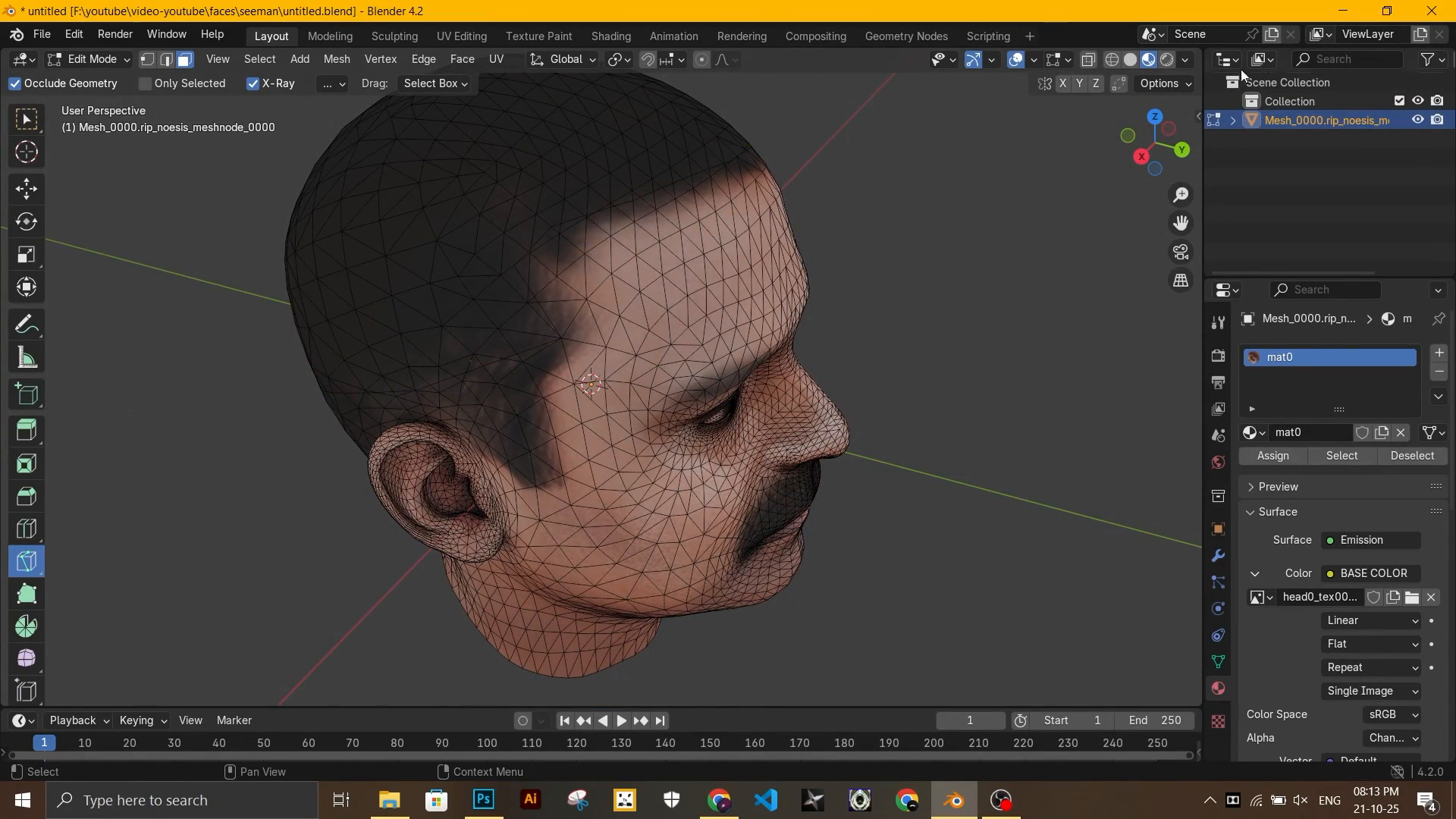
# Switch to solid shading and select a path of faces along the cut hairline from the right temple across the forehead
pyautogui.click(1130, 59)
pyautogui.scroll(2, 471, 246)
pyautogui.click(27, 188)
pyautogui.click(592, 414)
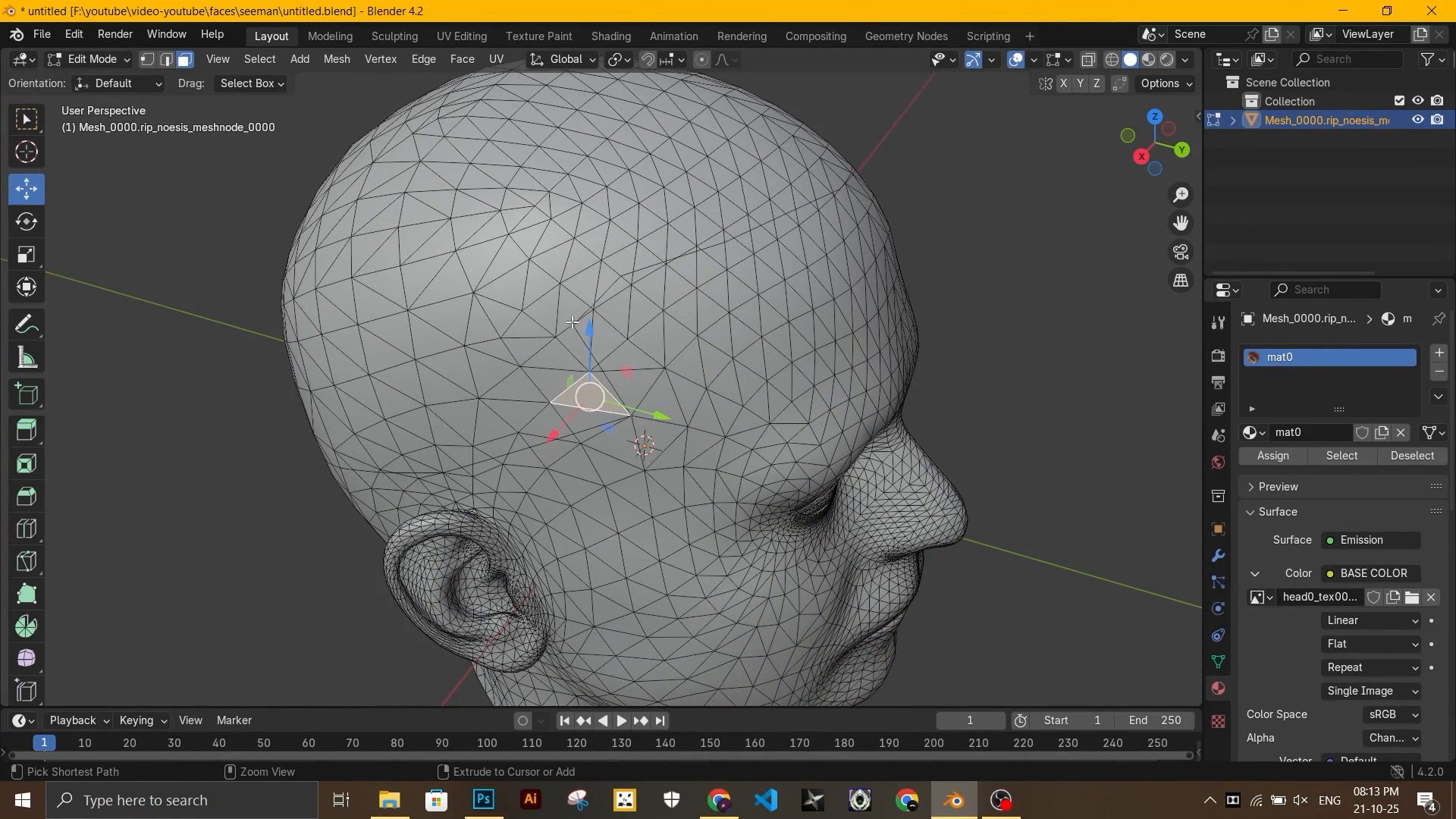
pyautogui.keyDown('ctrl'); pyautogui.click(599, 277); pyautogui.keyUp('ctrl')
pyautogui.moveTo(599, 277); pyautogui.dragTo(637, 289, button='middle')
pyautogui.keyDown('ctrl'); pyautogui.click(692, 385); pyautogui.keyUp('ctrl')
pyautogui.keyDown('ctrl'); pyautogui.click(824, 390); pyautogui.keyUp('ctrl')
pyautogui.moveTo(823, 389); pyautogui.dragTo(791, 355, button='middle')
pyautogui.keyDown('ctrl'); pyautogui.click(659, 392); pyautogui.keyUp('ctrl')
pyautogui.keyDown('ctrl'); pyautogui.click(699, 428); pyautogui.keyUp('ctrl')
# Extend the face selection along the cut line around the back of the head to the right temple, undoing mis-picked paths
pyautogui.moveTo(773, 450); pyautogui.dragTo(731, 452, button='middle')
pyautogui.keyDown('ctrl'); pyautogui.click(867, 493); pyautogui.keyUp('ctrl')
pyautogui.moveTo(926, 526); pyautogui.dragTo(759, 523, button='middle')
pyautogui.keyDown('ctrl'); pyautogui.click(871, 534); pyautogui.keyUp('ctrl')
pyautogui.keyDown('ctrl'); pyautogui.click(493, 502); pyautogui.keyUp('ctrl')
pyautogui.moveTo(493, 502); pyautogui.dragTo(751, 513, button='middle')
pyautogui.hotkey('ctrl', 'z')
pyautogui.hotkey('ctrl', 'z')
pyautogui.hotkey('ctrl', 'z')
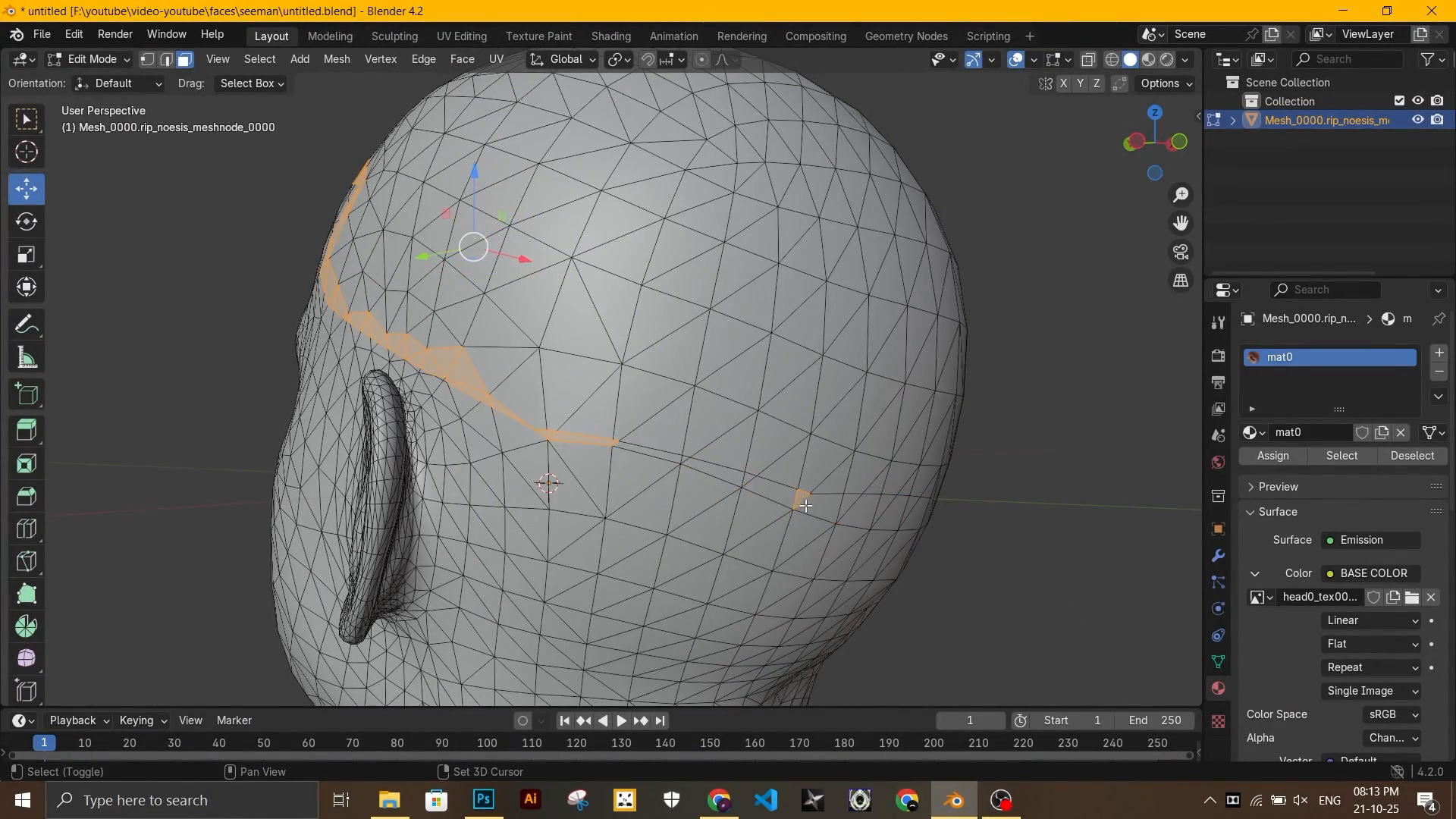
pyautogui.scroll(1, 600, 444)
pyautogui.keyDown('shift'); pyautogui.click(497, 406); pyautogui.keyUp('shift')
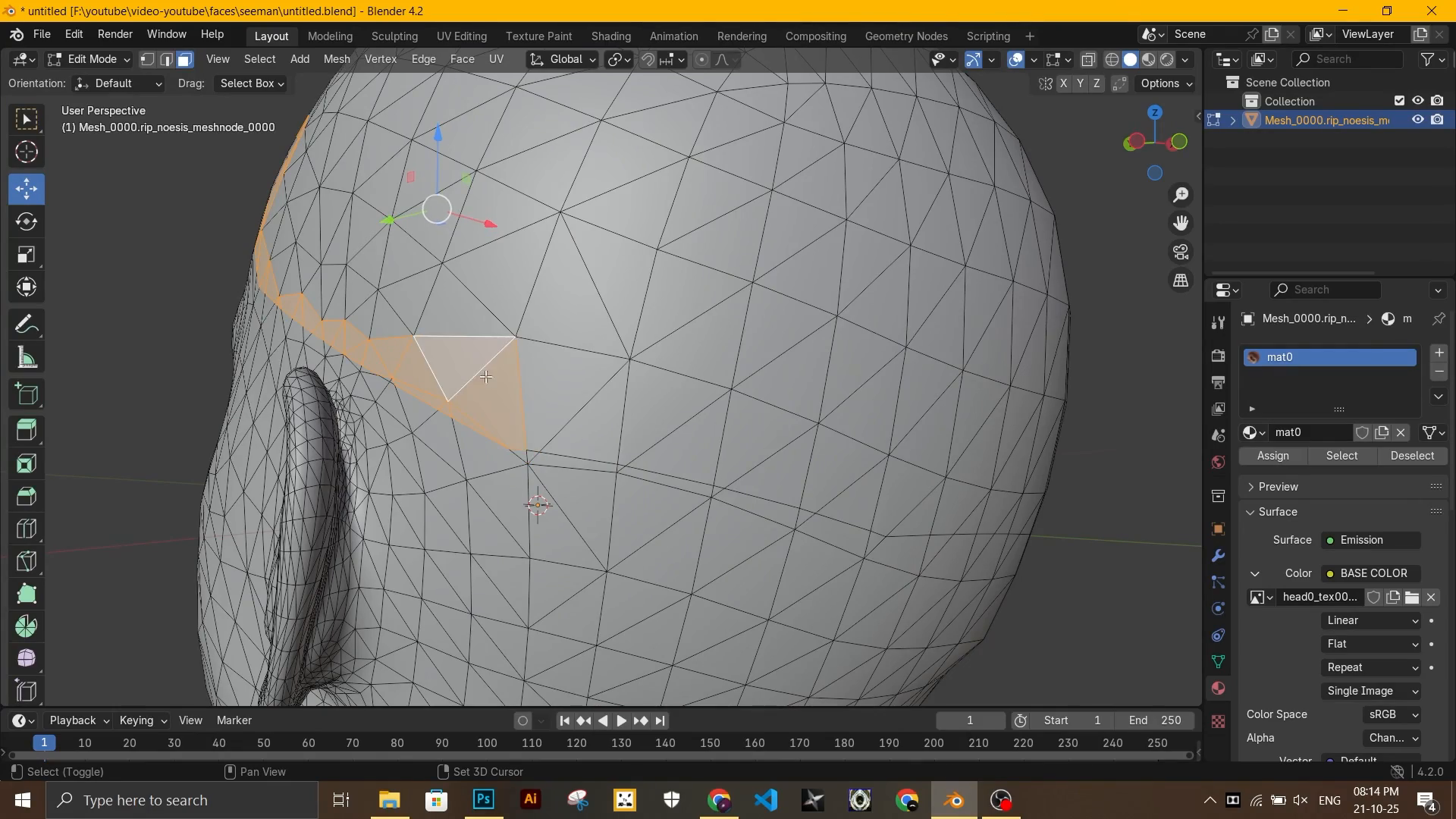
pyautogui.keyDown('ctrl'); pyautogui.click(946, 512); pyautogui.keyUp('ctrl')
pyautogui.scroll(-2, 946, 512)
pyautogui.moveTo(946, 512); pyautogui.dragTo(675, 524, button='middle')
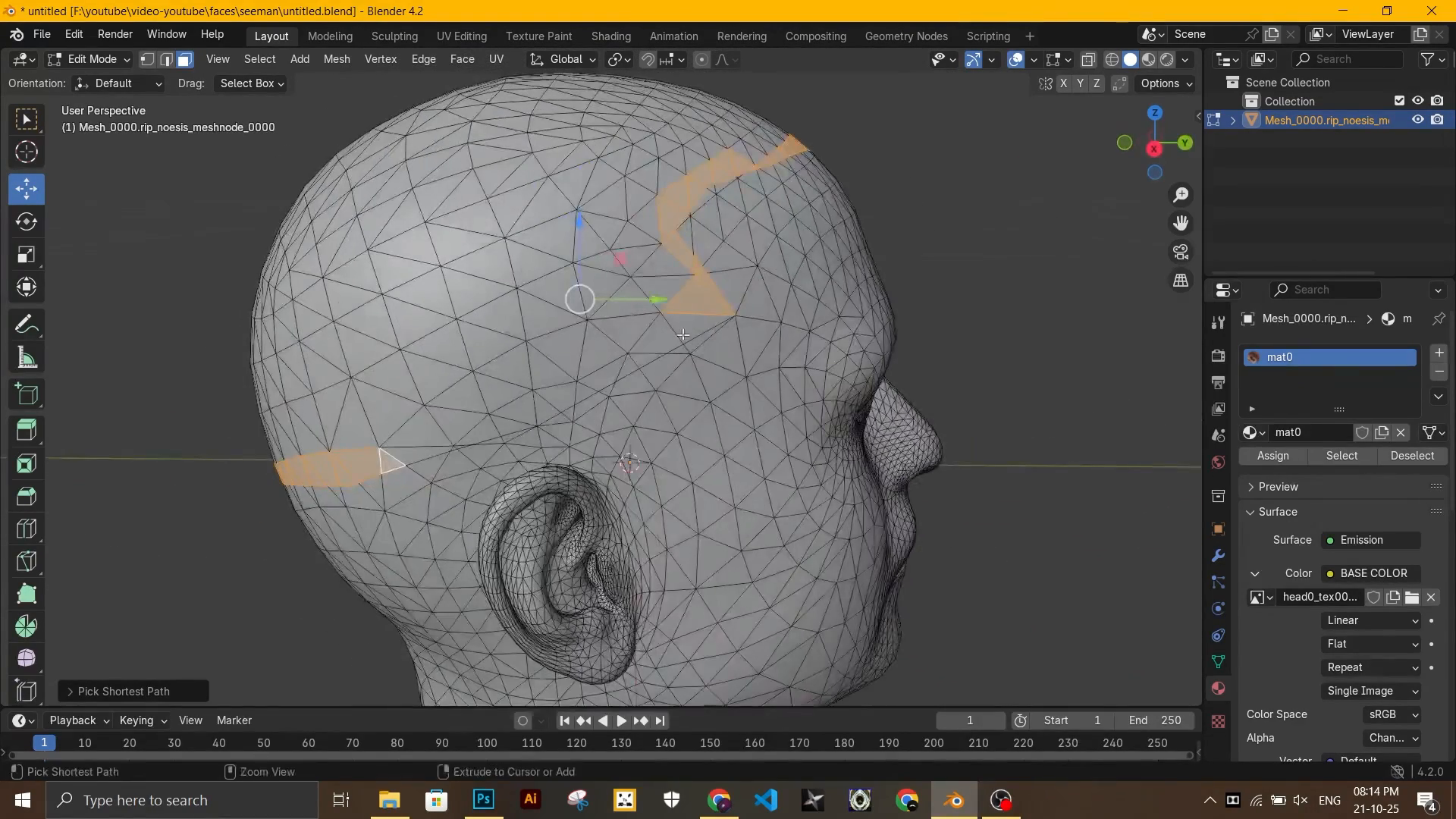
pyautogui.keyDown('ctrl'); pyautogui.click(687, 323); pyautogui.keyUp('ctrl')
# Add all the scalp faces inside the hairline to the selection, working around the whole head
pyautogui.scroll(-3, 607, 296)
pyautogui.keyDown('shift'); pyautogui.moveTo(400, 187); pyautogui.dragTo(592, 404); pyautogui.keyUp('shift')
pyautogui.keyDown('shift'); pyautogui.moveTo(575, 156); pyautogui.dragTo(639, 352); pyautogui.keyUp('shift')
pyautogui.keyDown('shift'); pyautogui.moveTo(597, 185); pyautogui.dragTo(683, 258); pyautogui.keyUp('shift')
pyautogui.moveTo(713, 231); pyautogui.dragTo(592, 247, button='middle')
pyautogui.keyDown('shift'); pyautogui.moveTo(519, 134); pyautogui.dragTo(678, 270); pyautogui.keyUp('shift')
pyautogui.moveTo(678, 270); pyautogui.dragTo(762, 265, button='middle')
pyautogui.keyDown('shift'); pyautogui.moveTo(511, 304); pyautogui.dragTo(564, 318); pyautogui.keyUp('shift')
pyautogui.moveTo(781, 296); pyautogui.dragTo(863, 284, button='middle')
pyautogui.keyDown('shift'); pyautogui.moveTo(518, 406); pyautogui.dragTo(569, 416); pyautogui.keyUp('shift')
pyautogui.moveTo(568, 417); pyautogui.dragTo(678, 414, button='middle')
pyautogui.keyDown('shift'); pyautogui.moveTo(471, 147); pyautogui.dragTo(645, 367); pyautogui.keyUp('shift')
pyautogui.keyDown('shift'); pyautogui.moveTo(553, 400); pyautogui.dragTo(568, 412); pyautogui.keyUp('shift')
pyautogui.moveTo(569, 406); pyautogui.dragTo(716, 398, button='middle')
pyautogui.keyDown('shift'); pyautogui.moveTo(700, 143); pyautogui.dragTo(753, 380); pyautogui.keyUp('shift')
pyautogui.moveTo(753, 380); pyautogui.dragTo(809, 378, button='middle')
pyautogui.keyDown('shift'); pyautogui.moveTo(653, 158); pyautogui.dragTo(787, 413); pyautogui.keyUp('shift')
pyautogui.moveTo(787, 413); pyautogui.dragTo(846, 411, button='middle')
pyautogui.keyDown('shift'); pyautogui.moveTo(650, 175); pyautogui.dragTo(761, 374); pyautogui.keyUp('shift')
pyautogui.keyDown('shift'); pyautogui.moveTo(544, 193); pyautogui.dragTo(648, 296); pyautogui.keyUp('shift')
pyautogui.scroll(2, 592, 243)
# Duplicate the selected scalp faces in place and separate the copy into its own object
pyautogui.moveTo(494, 152); pyautogui.dragTo(827, 426, button='middle')
pyautogui.hotkey('shift', 'd')
pyautogui.rightClick(830, 430)
pyautogui.rightClick(830, 430)
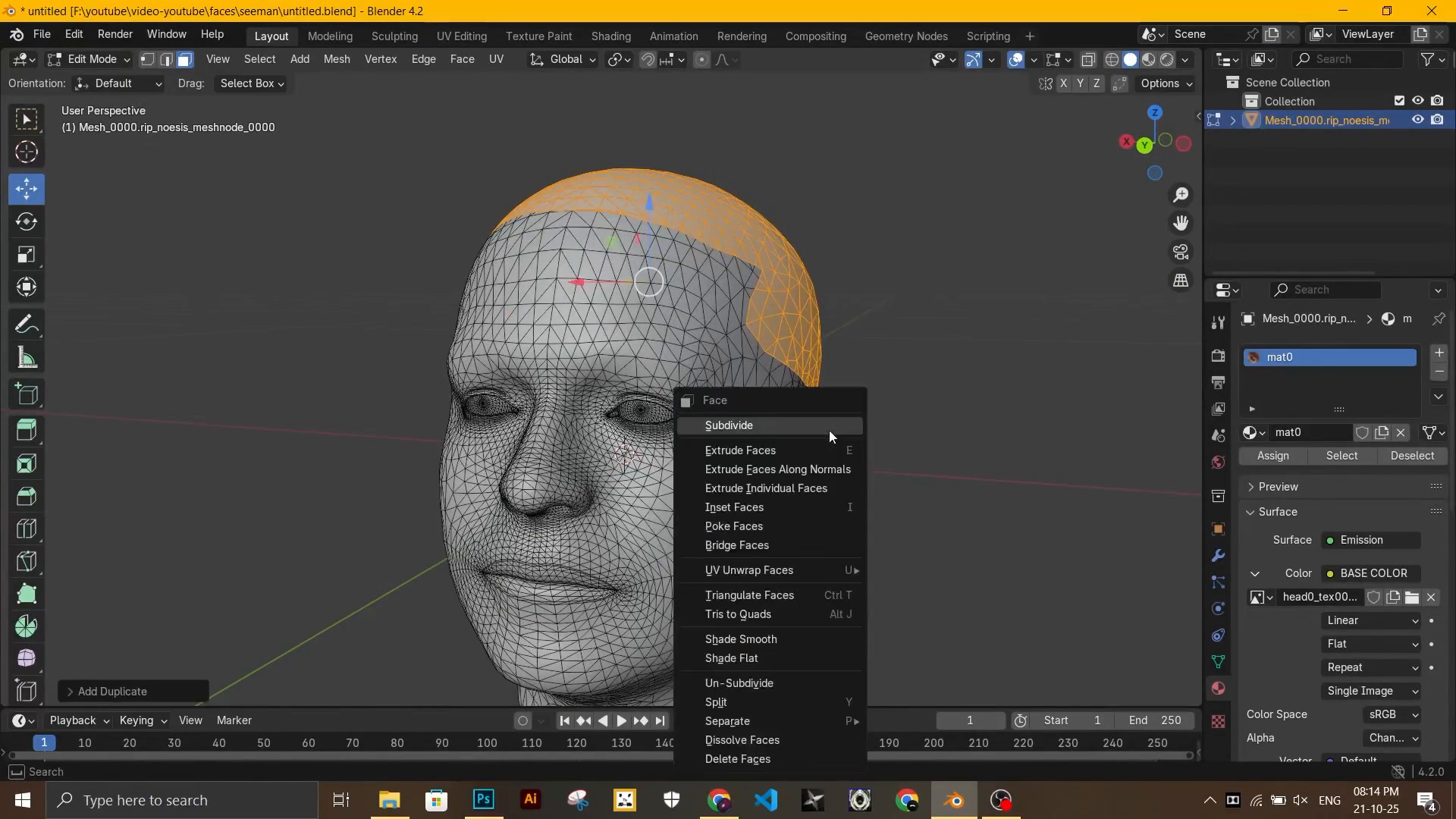
pyautogui.moveTo(762, 721)
pyautogui.click(942, 680)
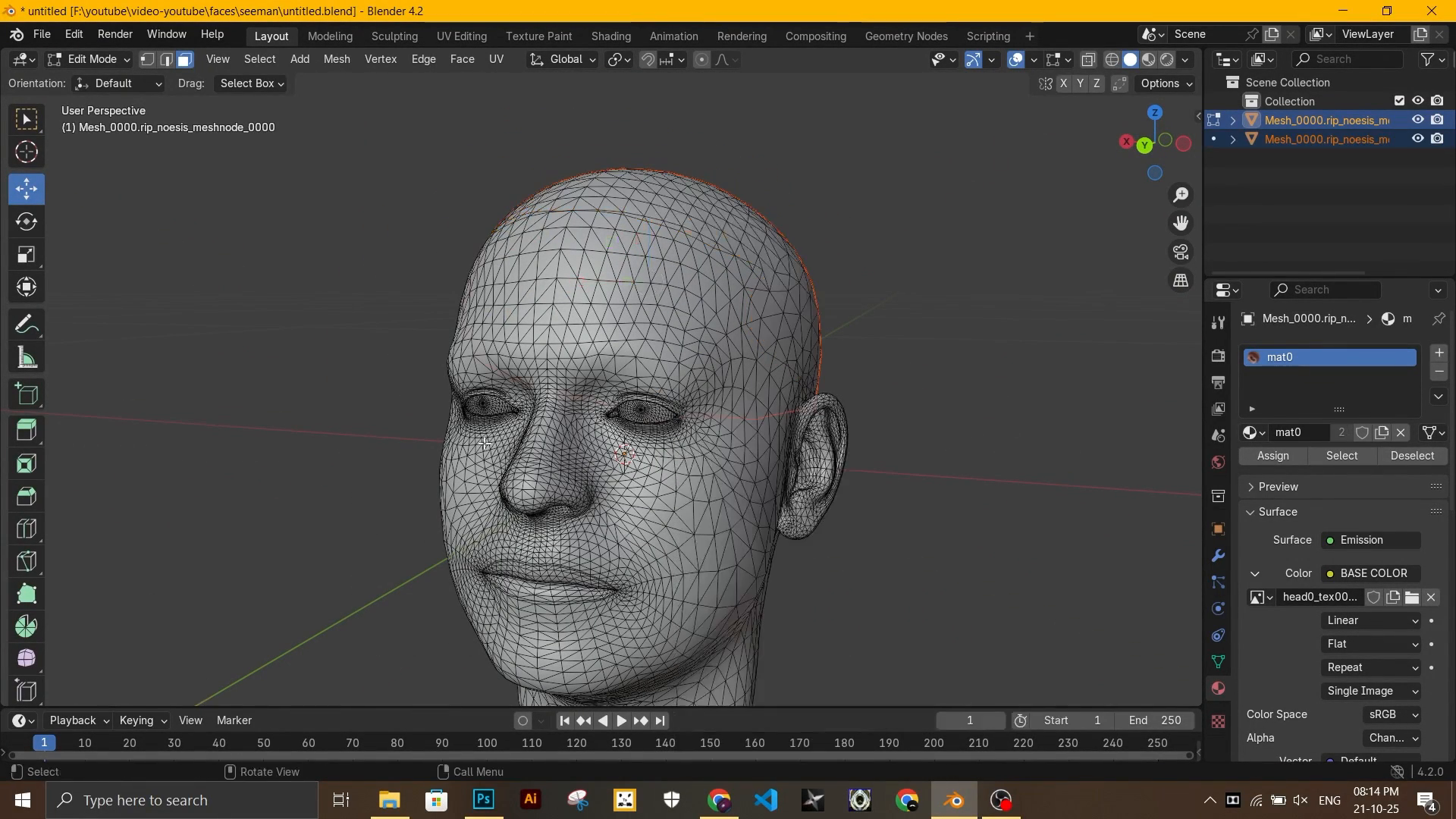
# Return to Object Mode, display the textured head in Material Preview and deselect both meshes
pyautogui.click(87, 59)
pyautogui.click(89, 81)
pyautogui.scroll(-3, 817, 354)
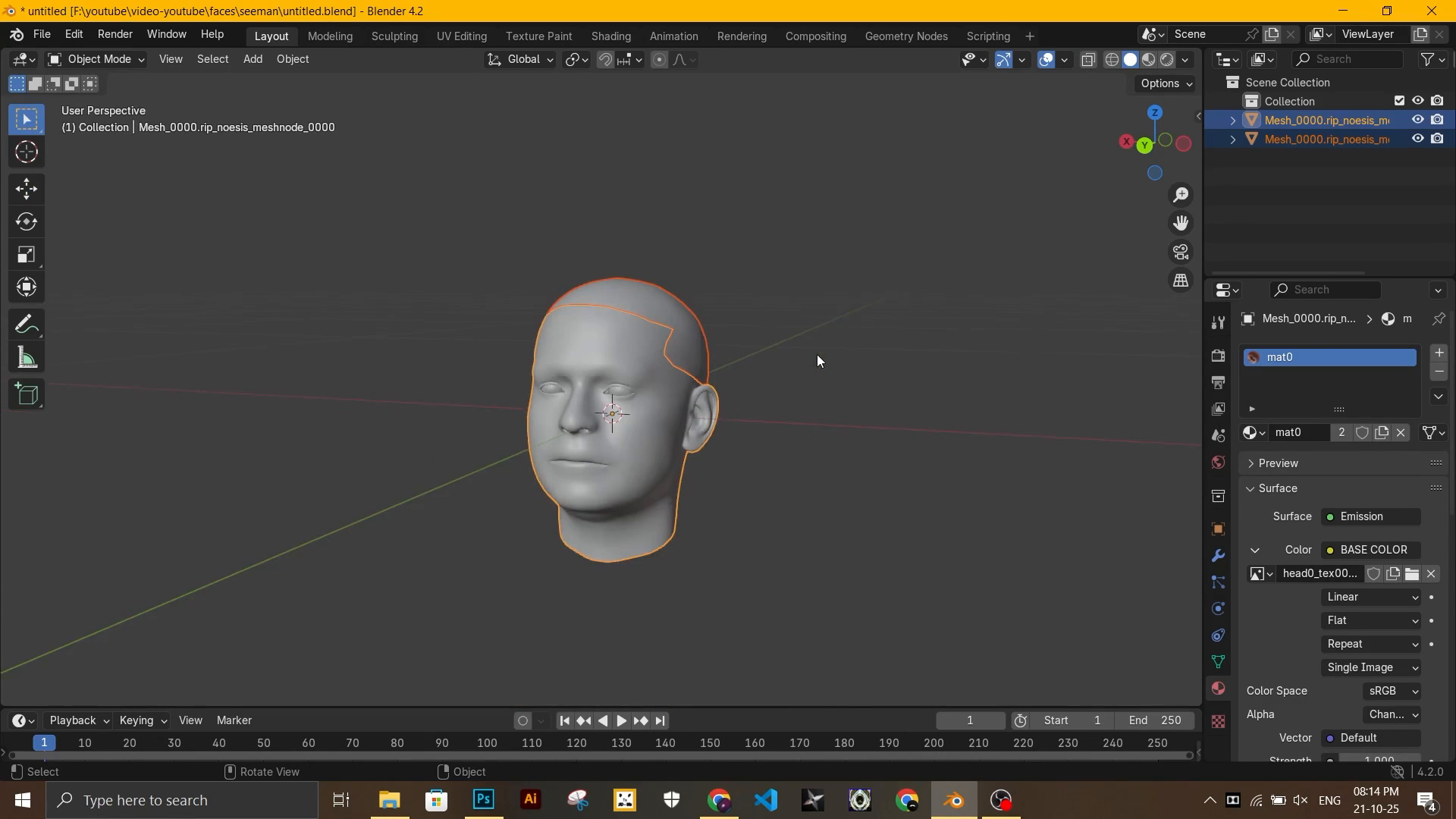
pyautogui.click(1147, 61)
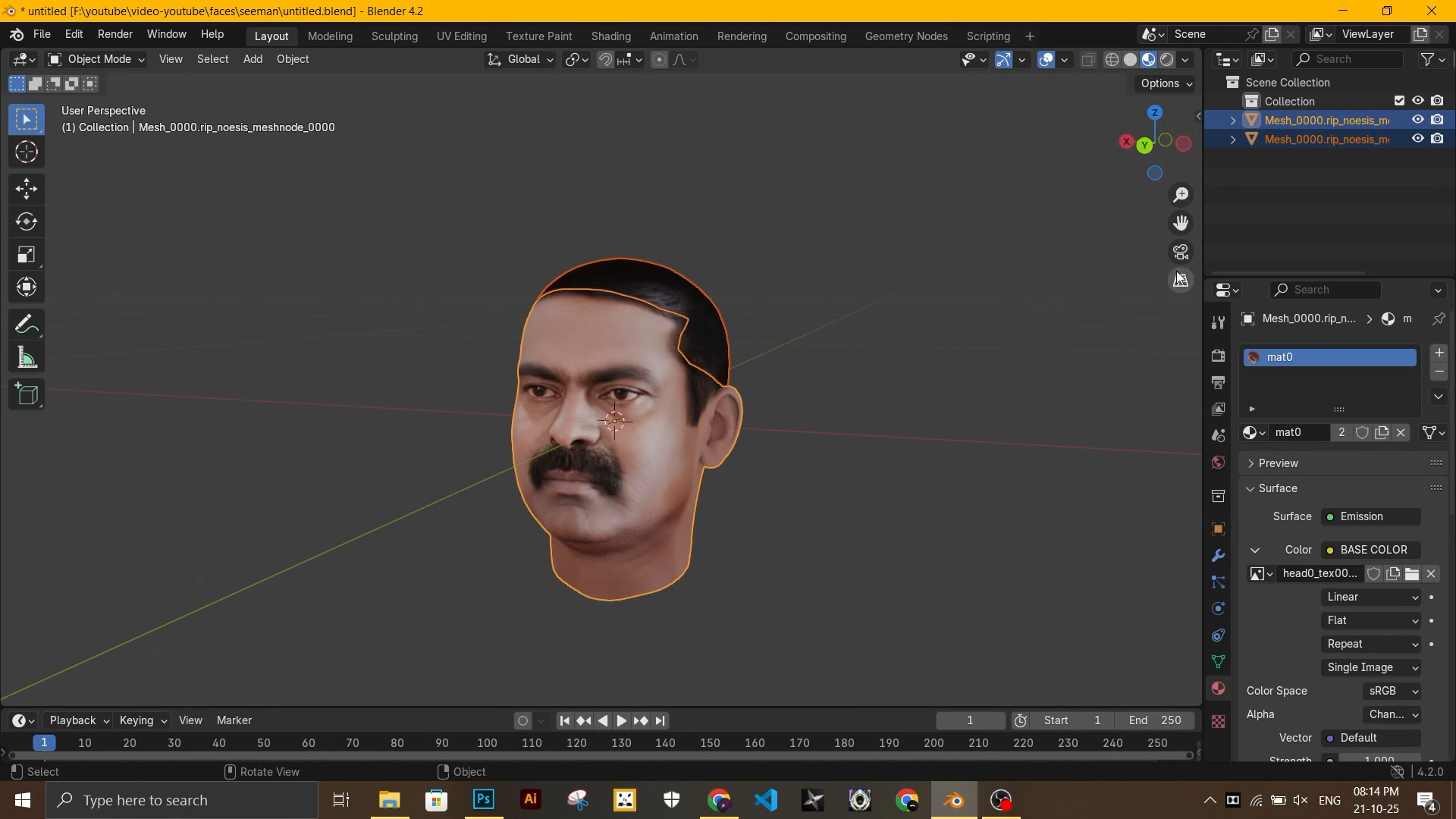
pyautogui.moveTo(948, 310); pyautogui.dragTo(847, 334, button='middle')
pyautogui.click(848, 334)
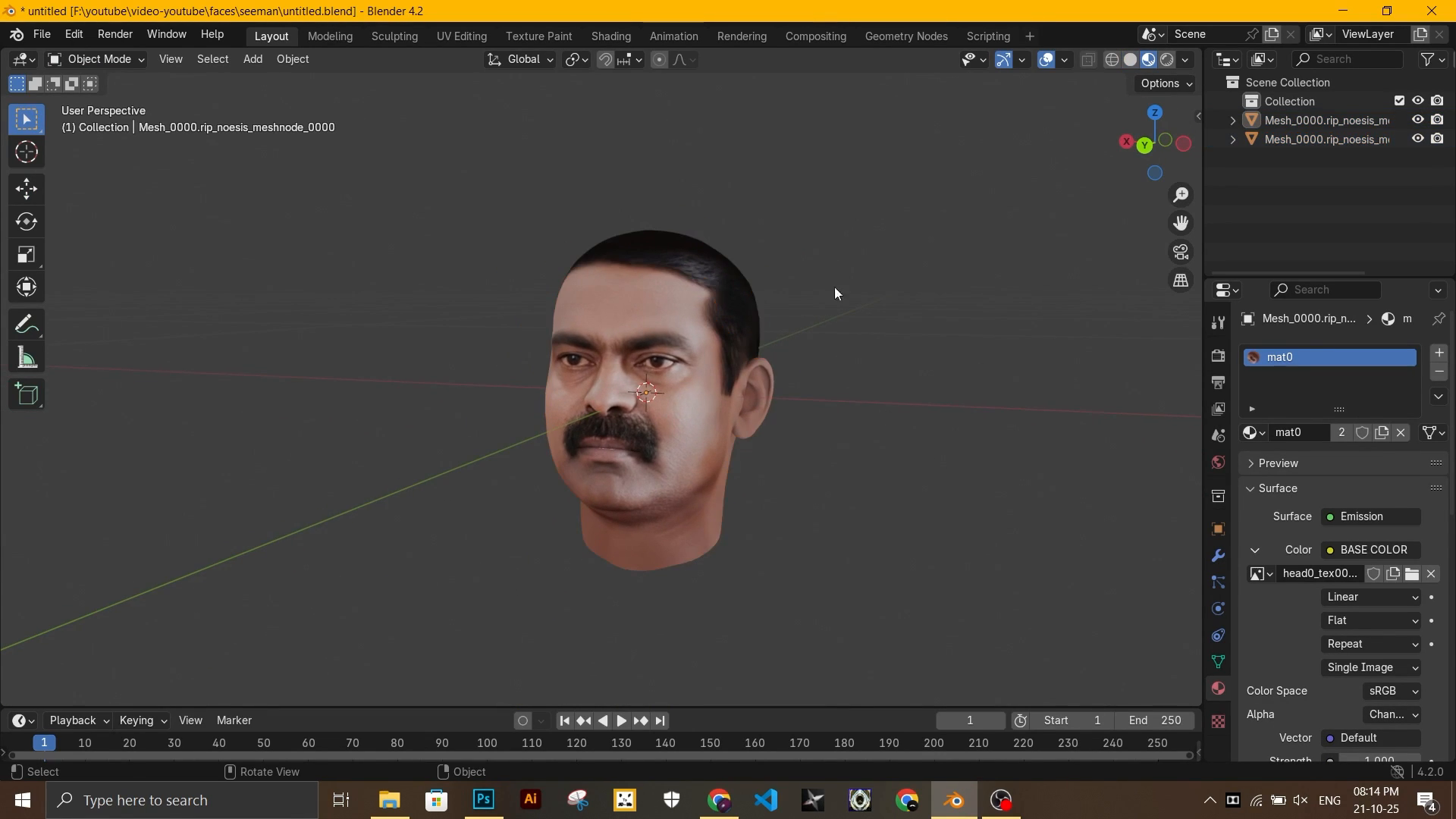
# Select the separated scalp mesh and save the Blender file
pyautogui.click(720, 257)
pyautogui.moveTo(844, 470); pyautogui.dragTo(867, 549, button='middle')
pyautogui.hotkey('ctrl', 's')
pyautogui.moveTo(676, 605); pyautogui.dragTo(661, 548, button='middle')
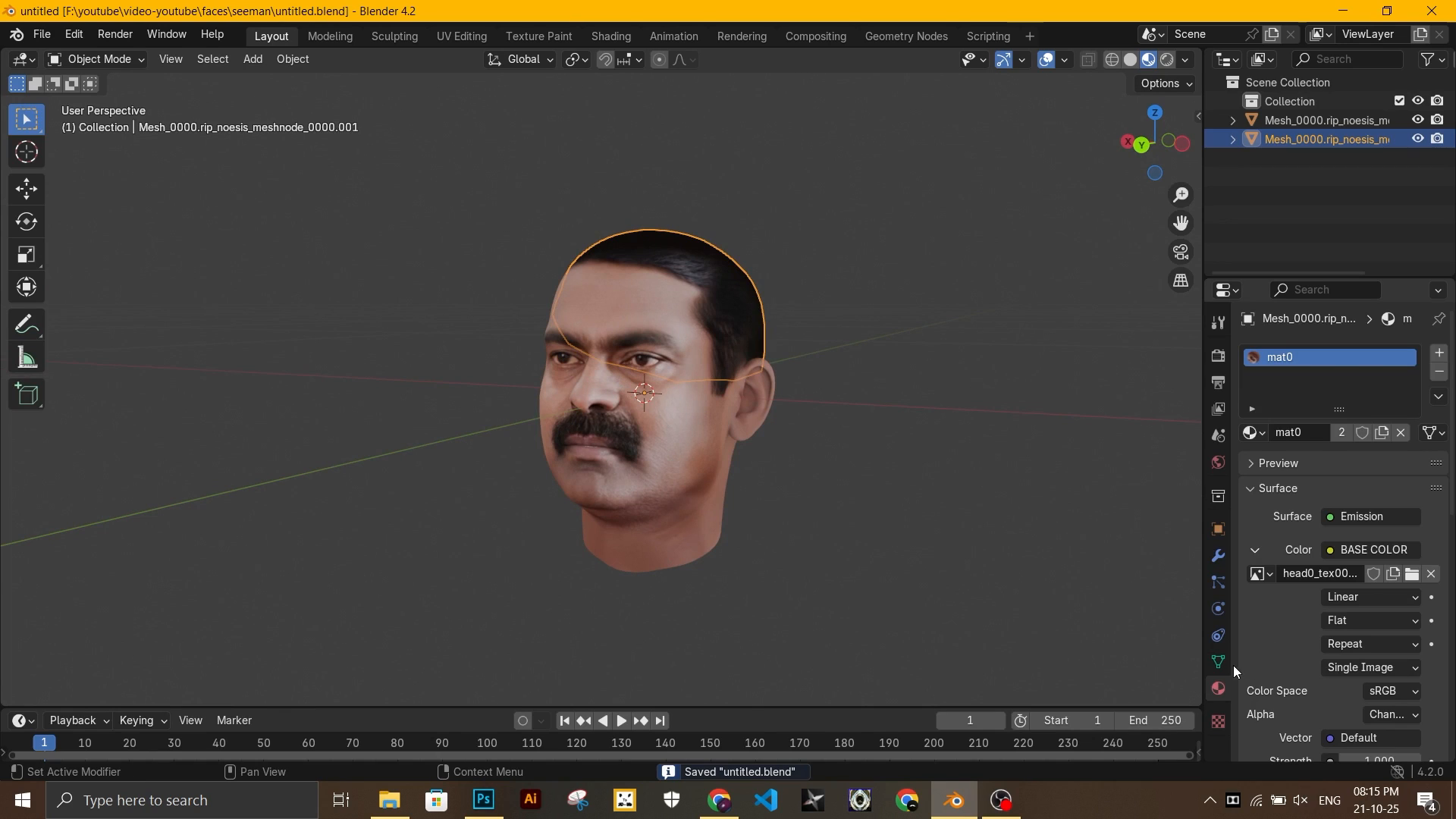
# Add a Hair particle system to the scalp mesh with a hair length of 0.06 m
pyautogui.click(1217, 581)
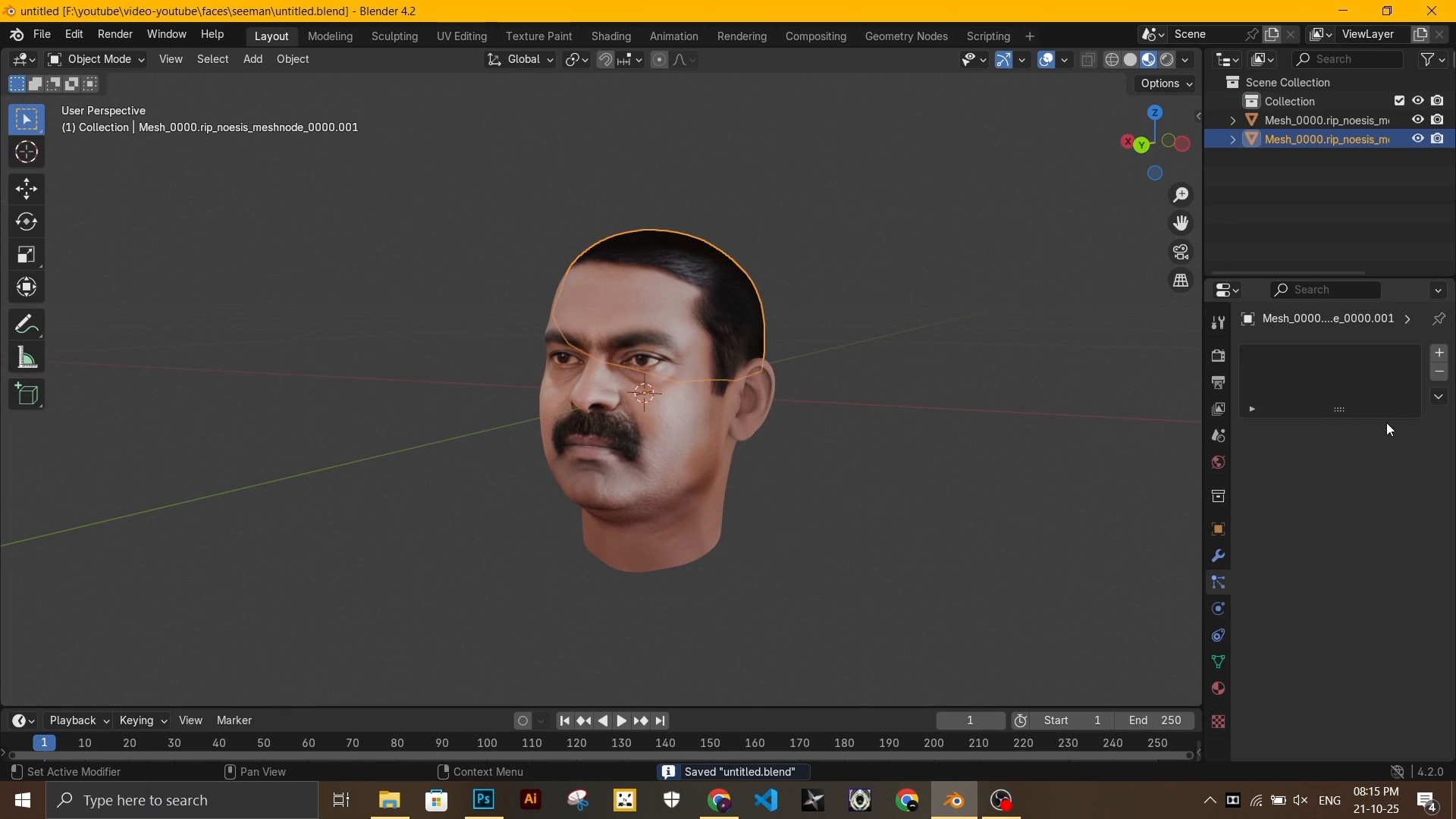
pyautogui.click(1439, 354)
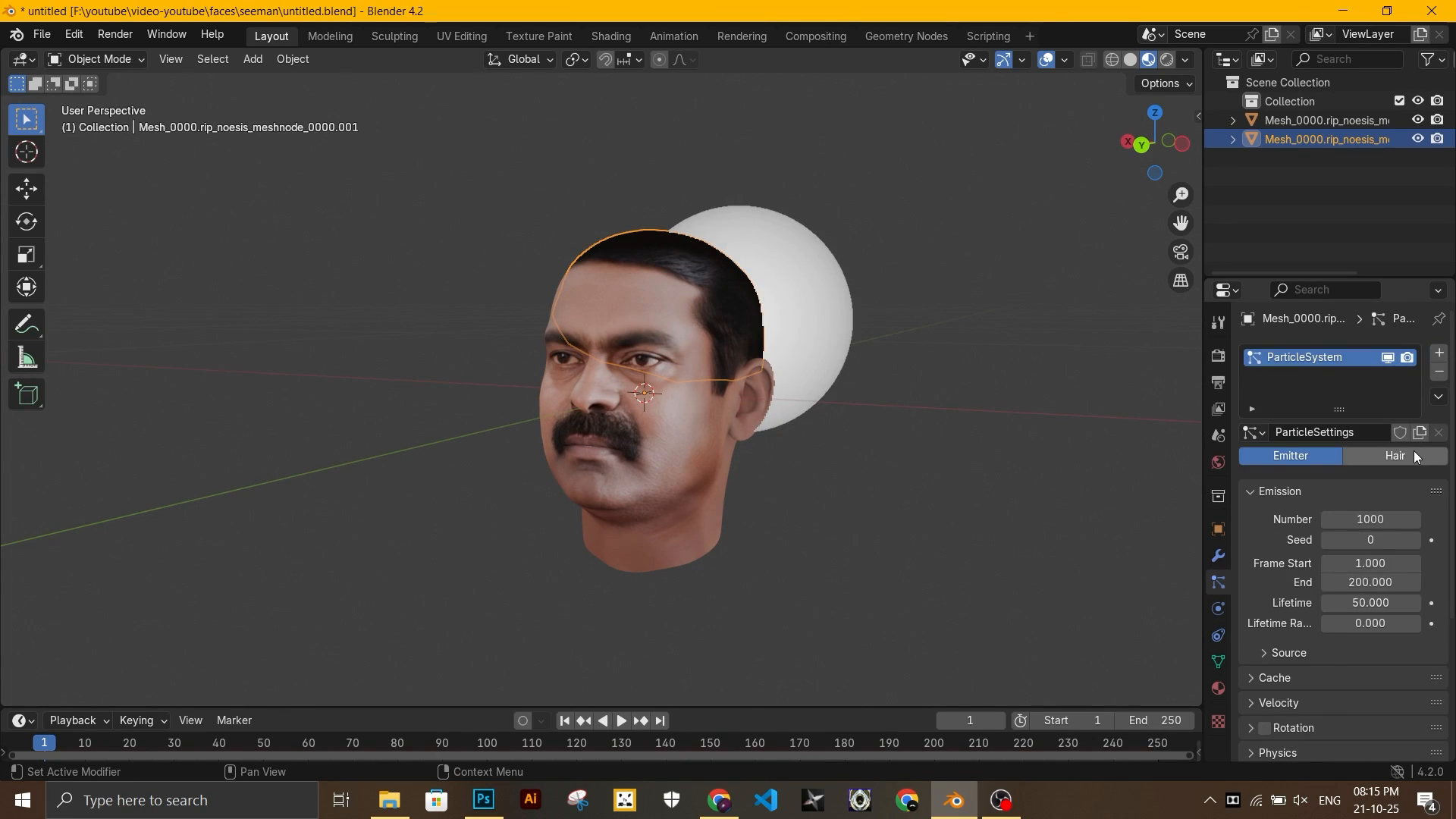
pyautogui.click(1416, 456)
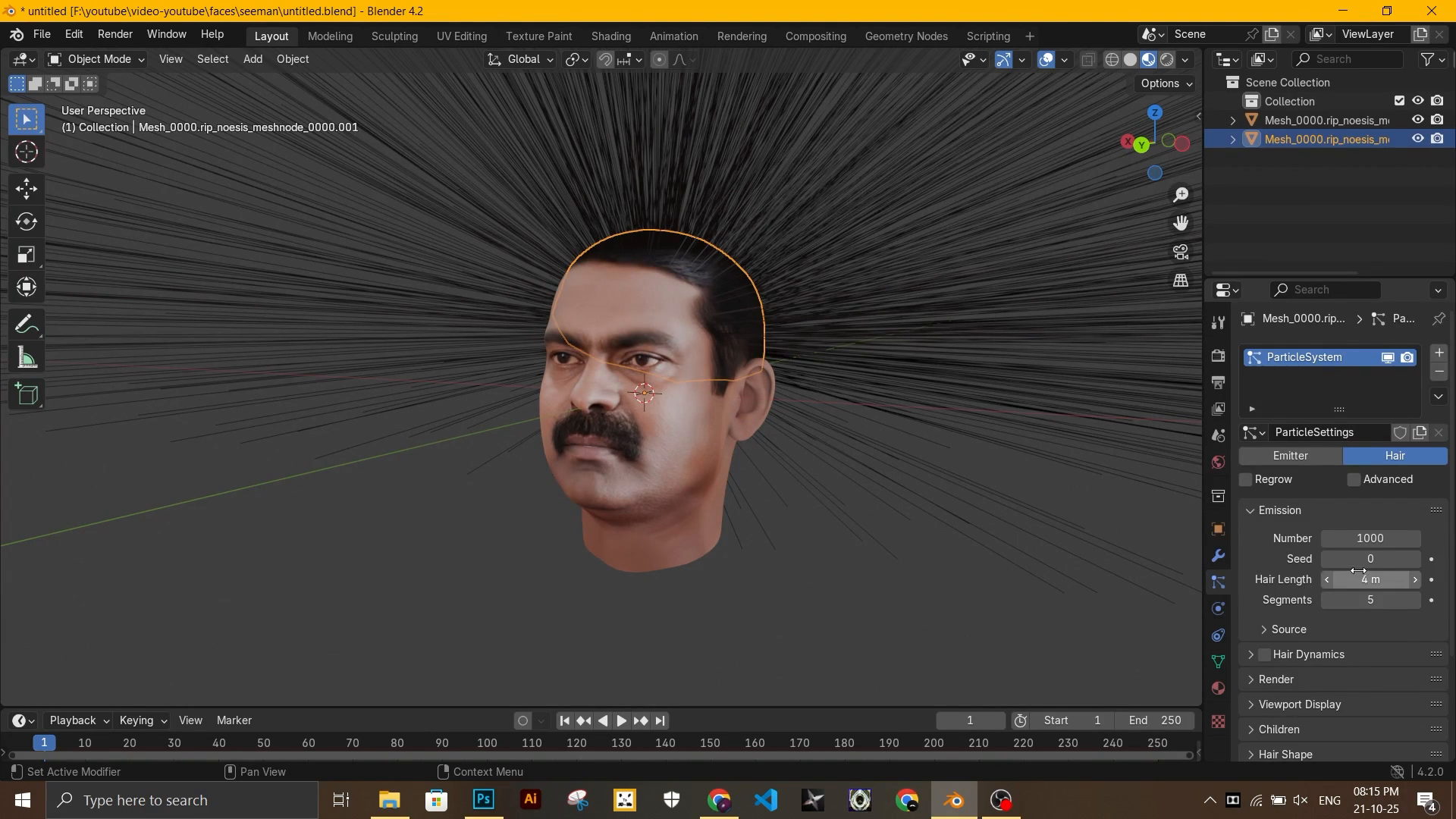
pyautogui.moveTo(1370, 580); pyautogui.dragTo(1240, 580)
pyautogui.moveTo(849, 497)
pyautogui.mouseDown(button='middle')
pyautogui.moveTo(920, 488)
pyautogui.moveTo(860, 495)
pyautogui.mouseUp(button='middle')
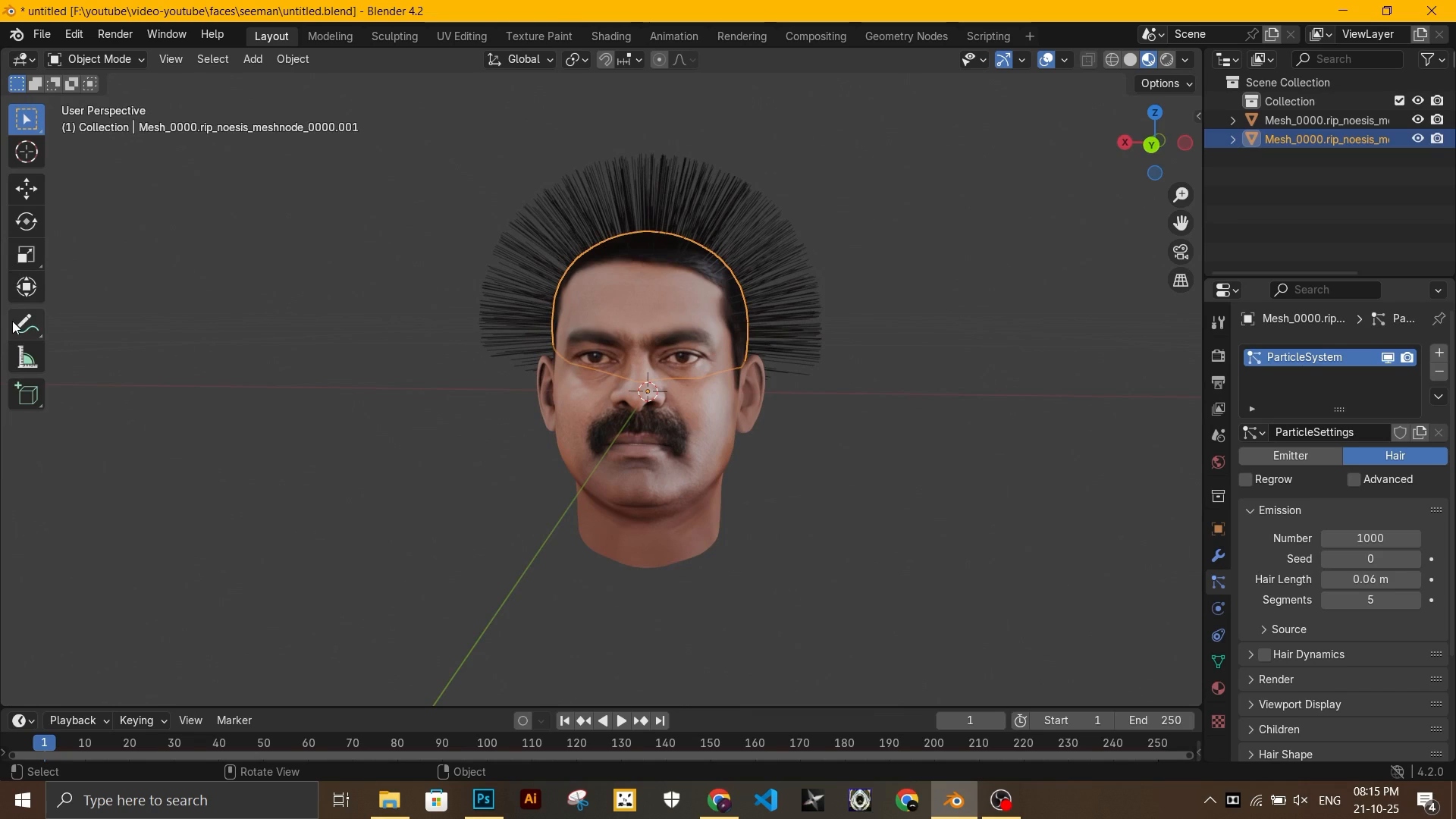
# In Particle Edit mode, comb the top hair toward the head's left side with a 193 px brush radius
pyautogui.click(101, 59)
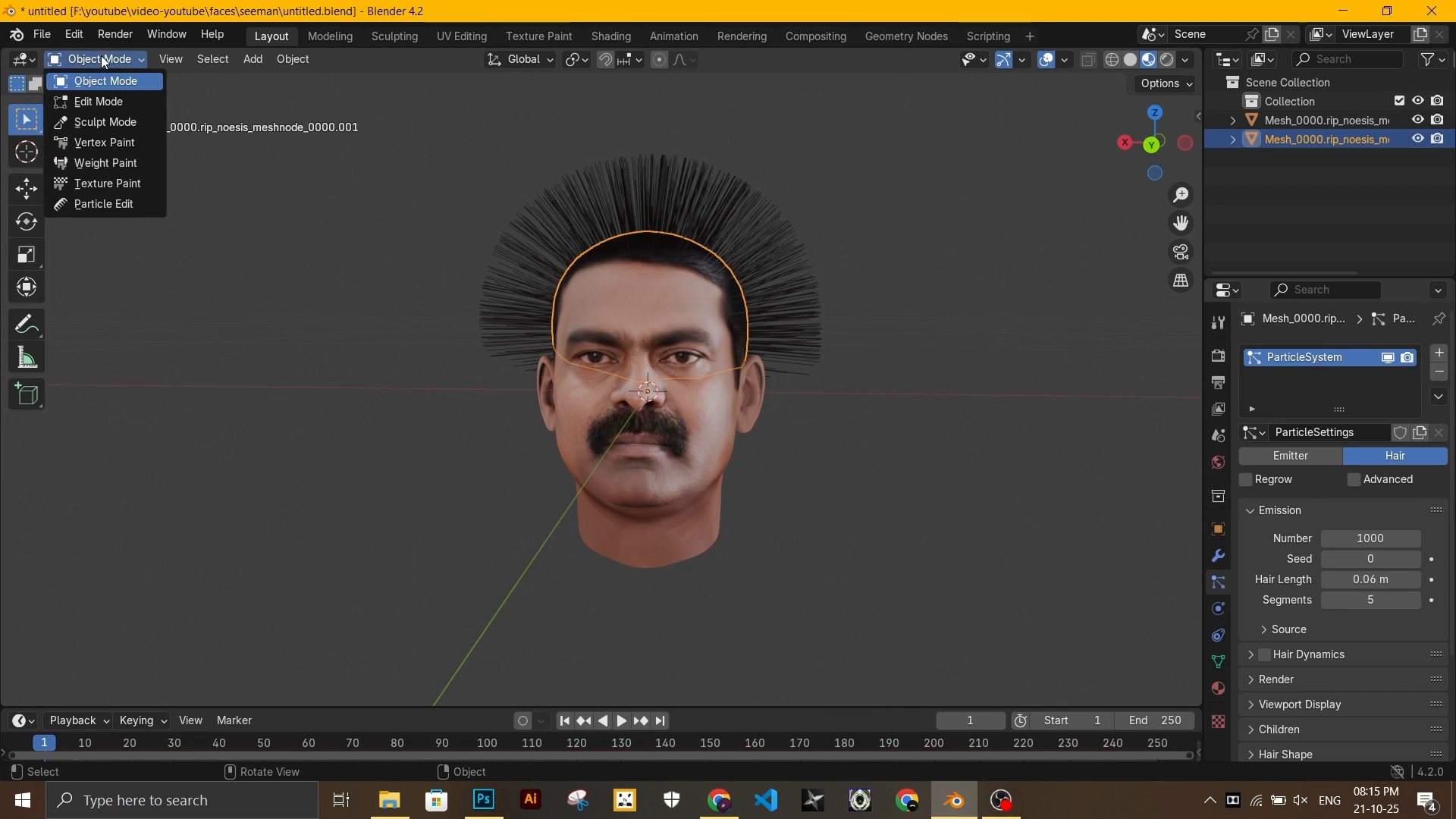
pyautogui.click(86, 205)
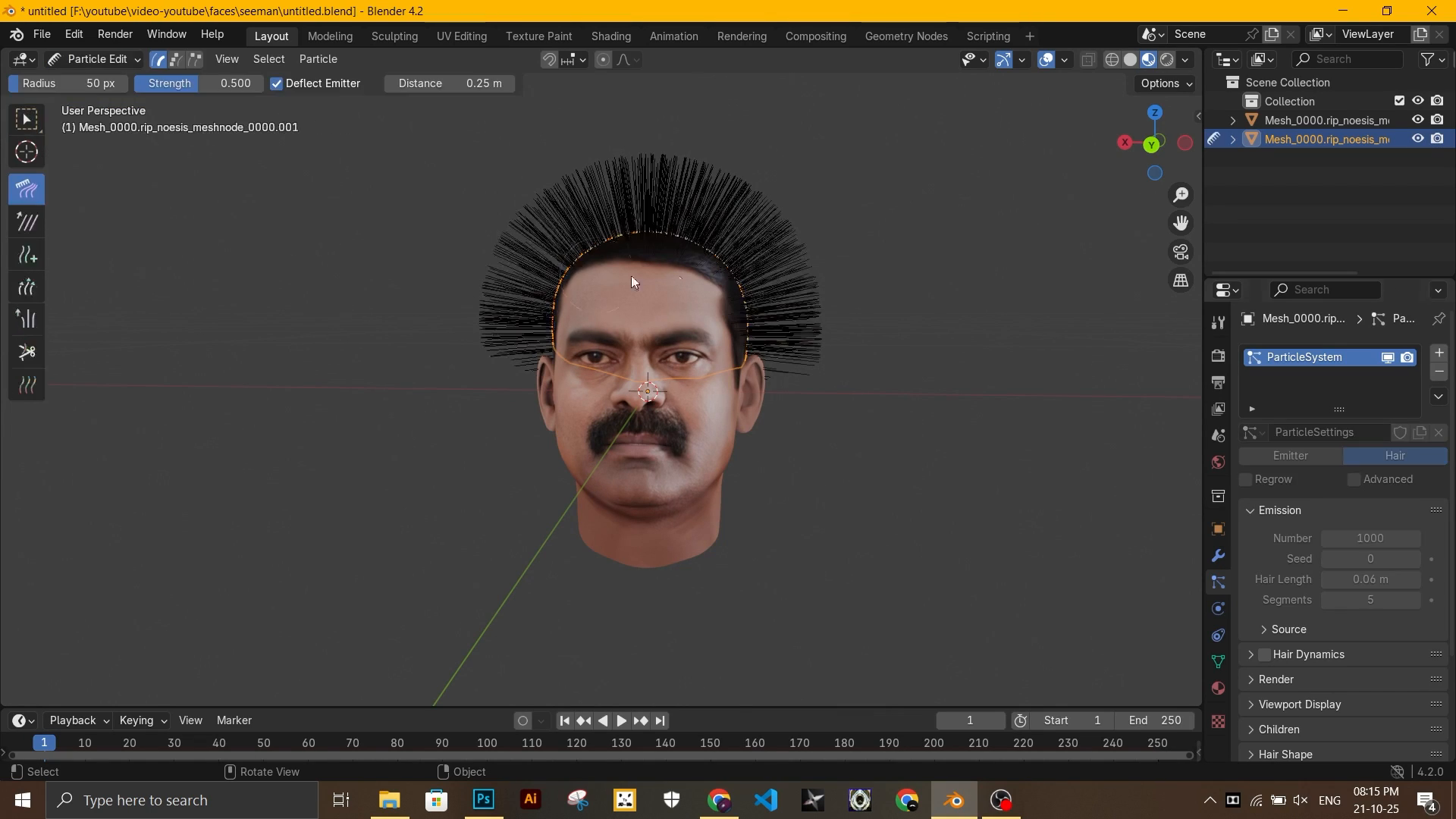
pyautogui.click(127, 61)
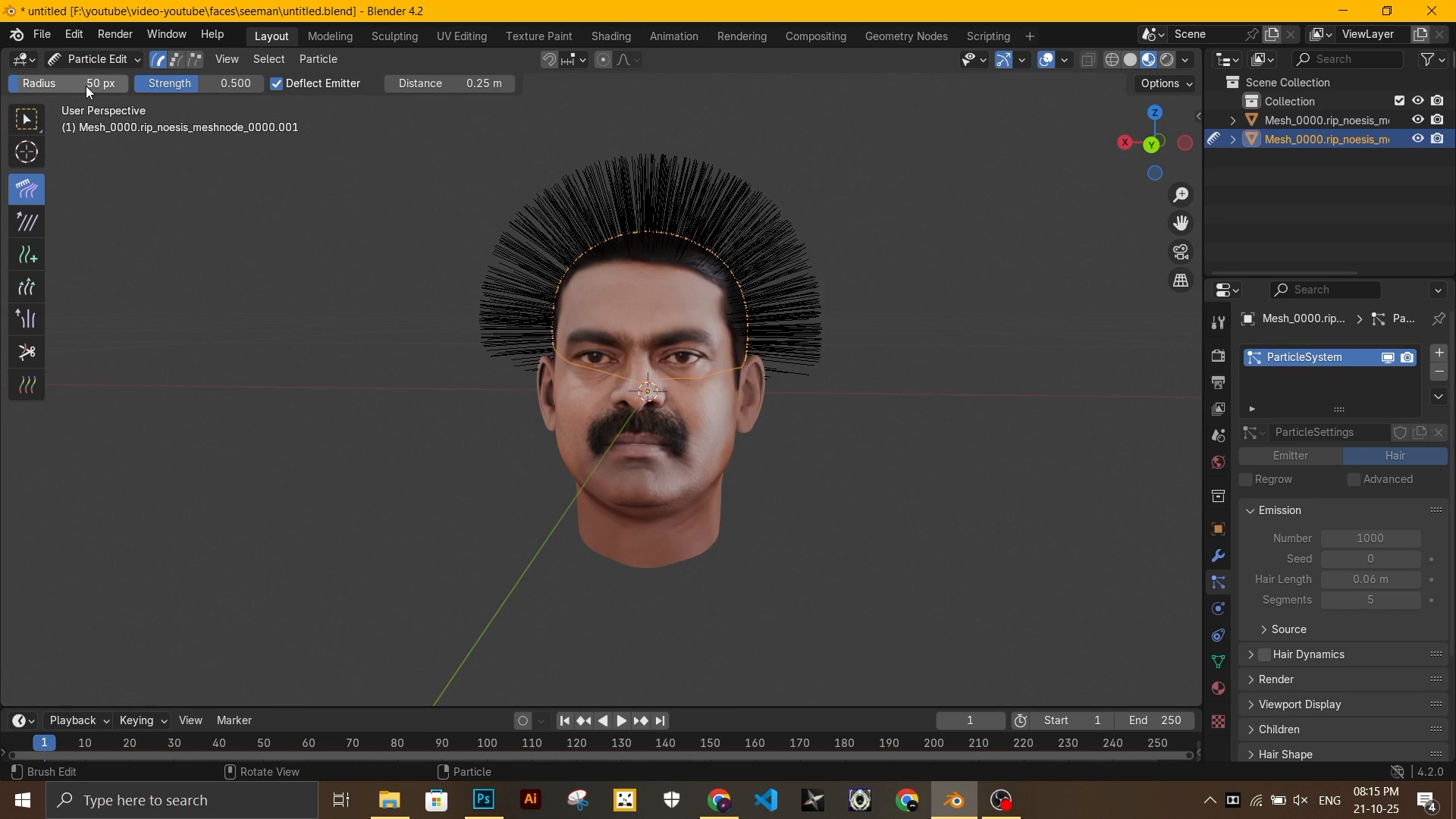
pyautogui.moveTo(28, 83); pyautogui.dragTo(55, 84)
pyautogui.moveTo(732, 179)
pyautogui.mouseDown()
pyautogui.moveTo(893, 355)
pyautogui.moveTo(853, 438)
pyautogui.mouseUp()
pyautogui.moveTo(510, 203); pyautogui.dragTo(799, 156)
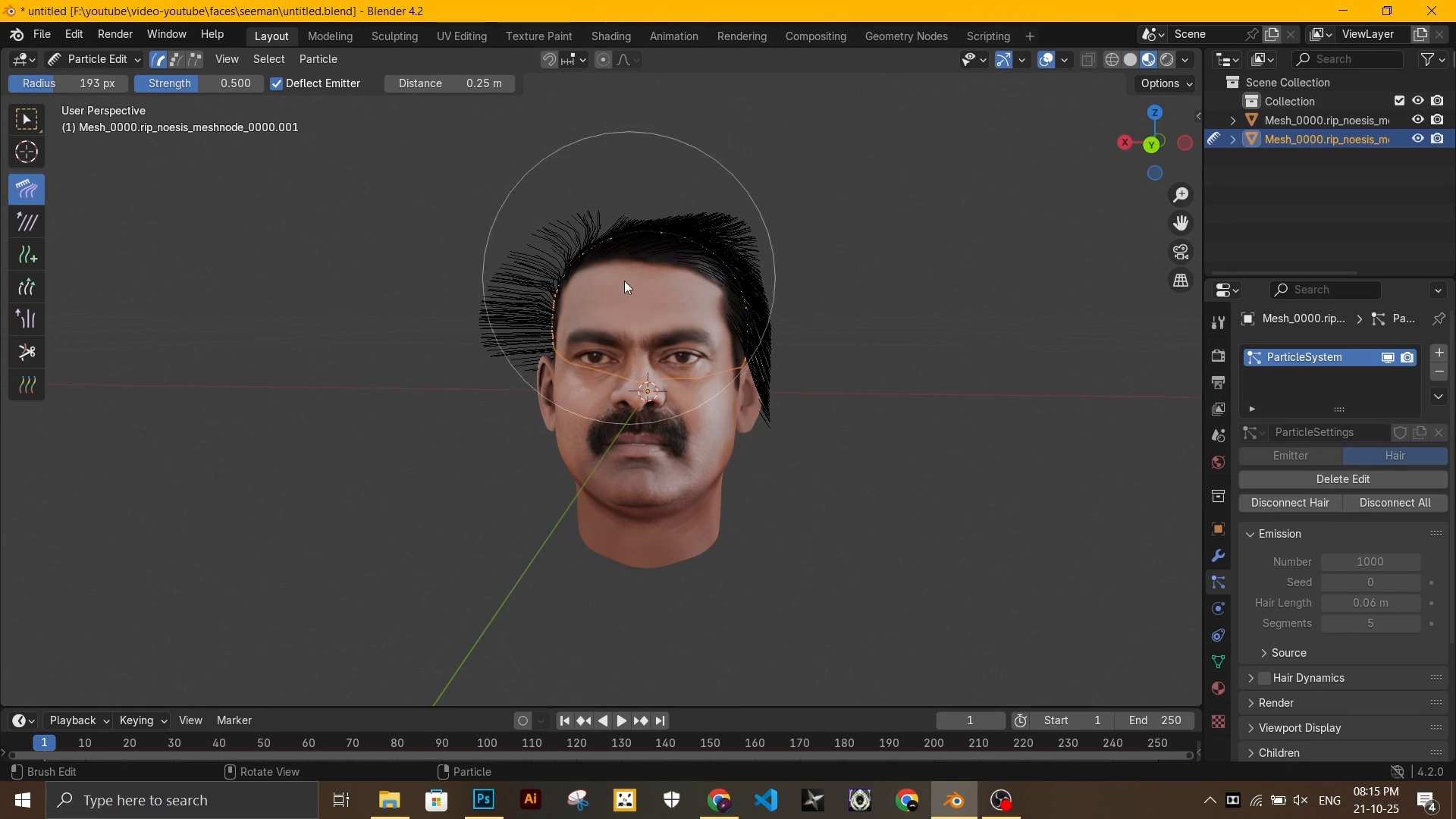
pyautogui.moveTo(858, 251)
pyautogui.mouseDown(button='middle')
pyautogui.moveTo(916, 465)
pyautogui.moveTo(585, 125)
pyautogui.moveTo(857, 531)
pyautogui.moveTo(588, 276)
pyautogui.moveTo(887, 387)
pyautogui.moveTo(557, 67)
pyautogui.mouseUp(button='middle')
pyautogui.moveTo(702, 124)
pyautogui.mouseDown(button='middle')
pyautogui.moveTo(835, 396)
pyautogui.moveTo(705, 456)
pyautogui.moveTo(920, 387)
pyautogui.mouseUp(button='middle')
pyautogui.moveTo(767, 514)
pyautogui.mouseDown(button='middle')
pyautogui.moveTo(872, 410)
pyautogui.moveTo(953, 364)
pyautogui.moveTo(416, 341)
pyautogui.mouseUp(button='middle')
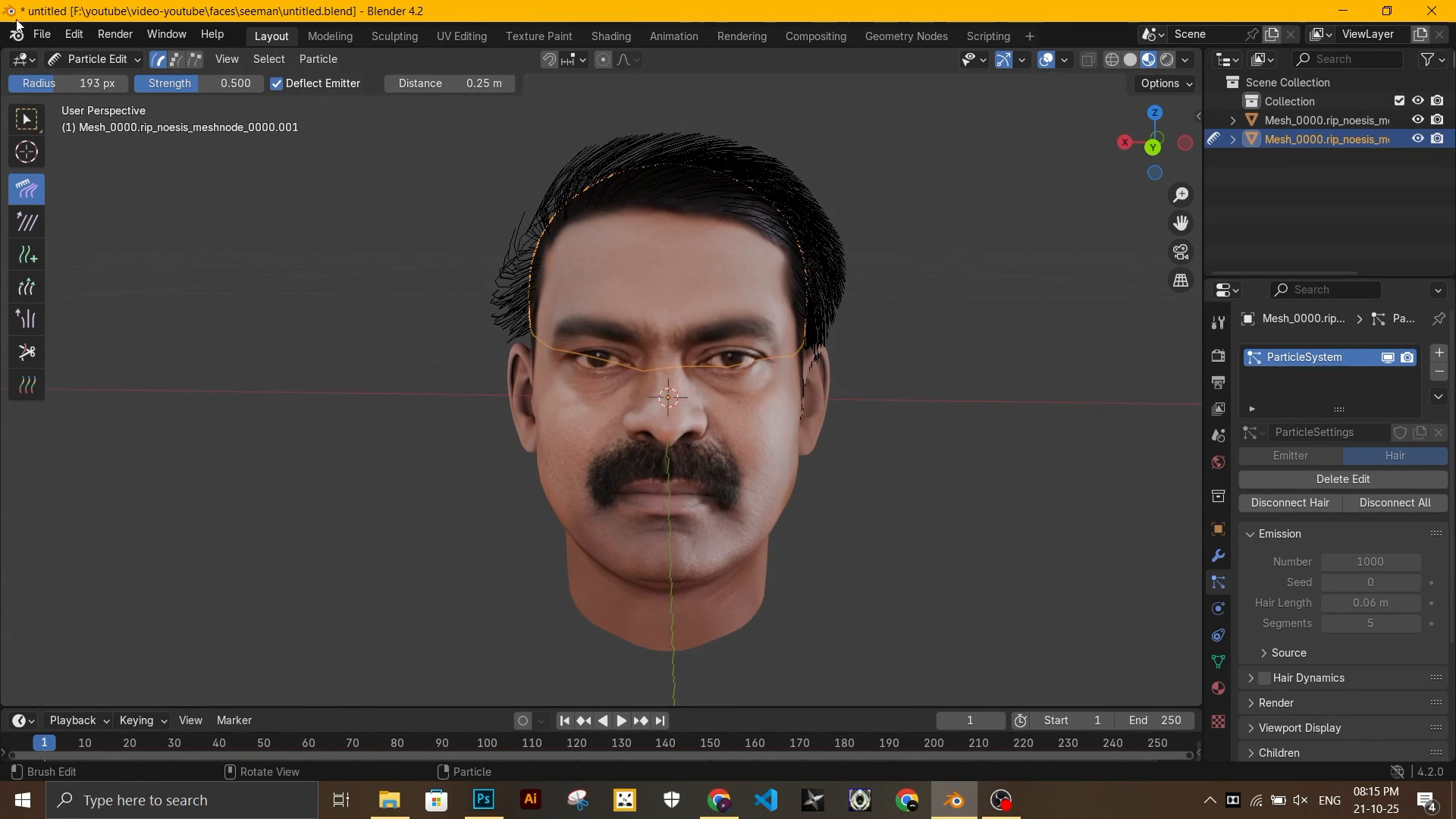
# Reduce the comb radius to 81 px and comb the hair on the head's right side and back downward
pyautogui.moveTo(483, 186)
pyautogui.mouseDown()
pyautogui.moveTo(453, 213)
pyautogui.moveTo(517, 217)
pyautogui.moveTo(513, 199)
pyautogui.moveTo(479, 211)
pyautogui.moveTo(493, 326)
pyautogui.mouseUp()
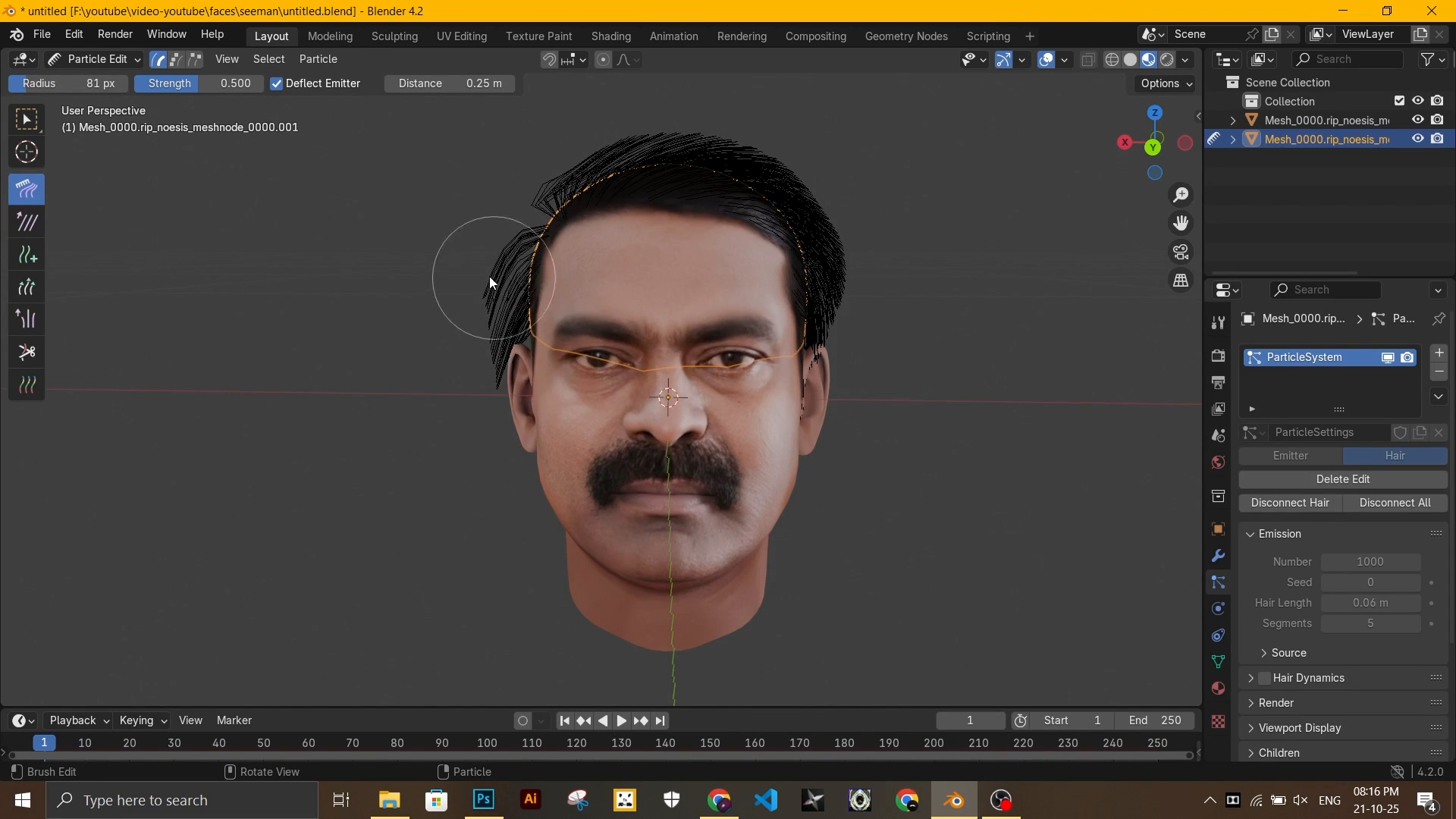
pyautogui.moveTo(494, 279); pyautogui.dragTo(561, 282, button='middle')
pyautogui.moveTo(436, 246)
pyautogui.mouseDown()
pyautogui.moveTo(440, 333)
pyautogui.moveTo(455, 240)
pyautogui.mouseUp()
pyautogui.moveTo(455, 240); pyautogui.dragTo(453, 284, button='middle')
pyautogui.moveTo(453, 284); pyautogui.dragTo(446, 348)
pyautogui.moveTo(446, 349); pyautogui.dragTo(652, 347, button='middle')
pyautogui.moveTo(540, 282); pyautogui.dragTo(431, 503)
pyautogui.moveTo(388, 249)
pyautogui.mouseDown()
pyautogui.moveTo(333, 411)
pyautogui.moveTo(372, 549)
pyautogui.mouseUp()
pyautogui.moveTo(413, 319); pyautogui.dragTo(467, 553)
pyautogui.moveTo(467, 553); pyautogui.dragTo(559, 496, button='middle')
# Switch to solid shading and comb the hair on the head's right side backward and down behind the ear
pyautogui.scroll(-4, 662, 394)
pyautogui.scroll(2, 617, 363)
pyautogui.scroll(-1, 658, 370)
pyautogui.moveTo(655, 368); pyautogui.dragTo(529, 466, button='middle')
pyautogui.scroll(2, 536, 355)
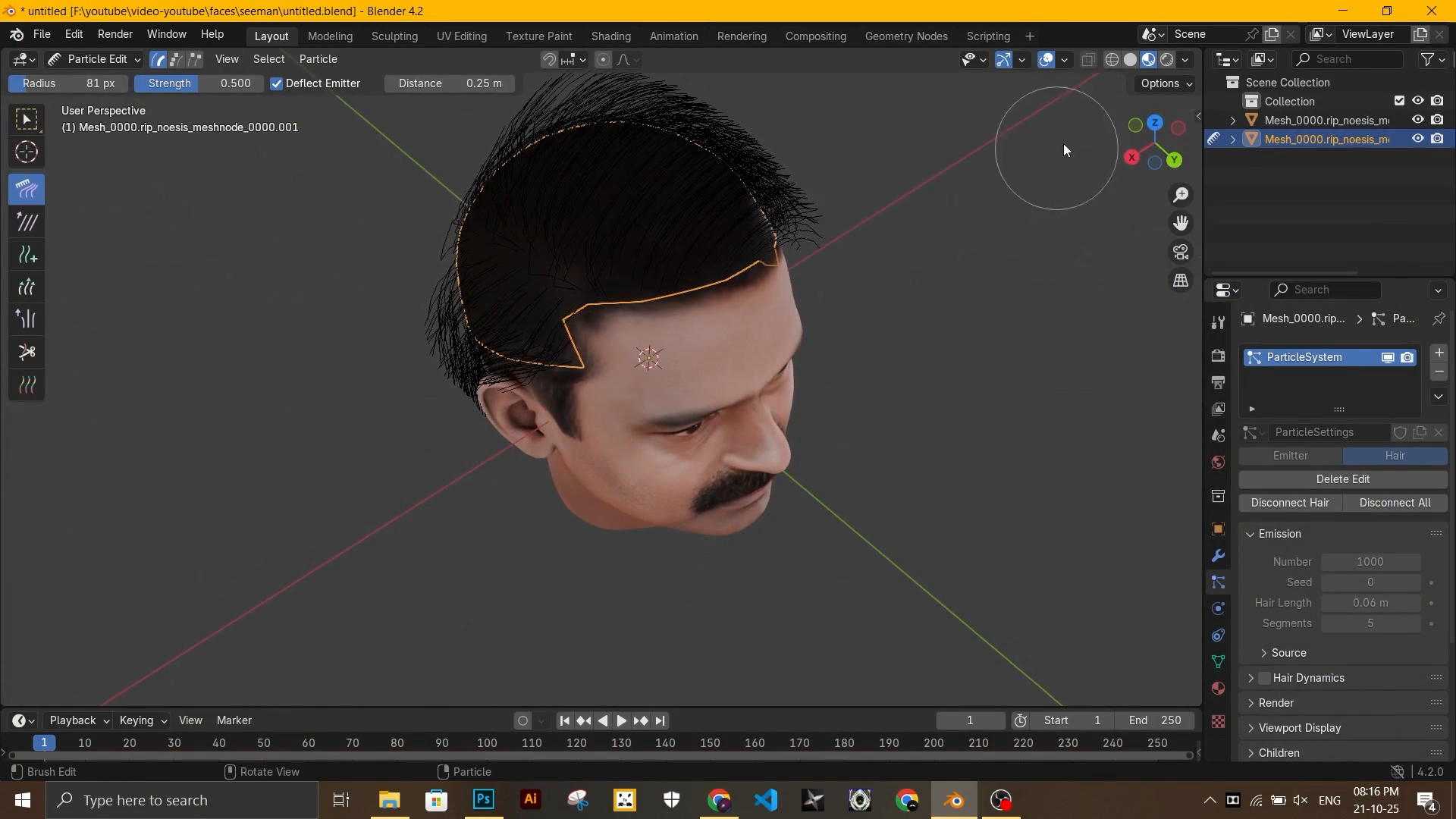
pyautogui.click(1130, 59)
pyautogui.moveTo(945, 314)
pyautogui.mouseDown(button='middle')
pyautogui.moveTo(801, 294)
pyautogui.moveTo(787, 317)
pyautogui.moveTo(683, 303)
pyautogui.mouseUp(button='middle')
pyautogui.moveTo(407, 364); pyautogui.dragTo(405, 490)
pyautogui.moveTo(565, 466); pyautogui.dragTo(644, 363, button='middle')
pyautogui.moveTo(620, 308); pyautogui.dragTo(496, 362)
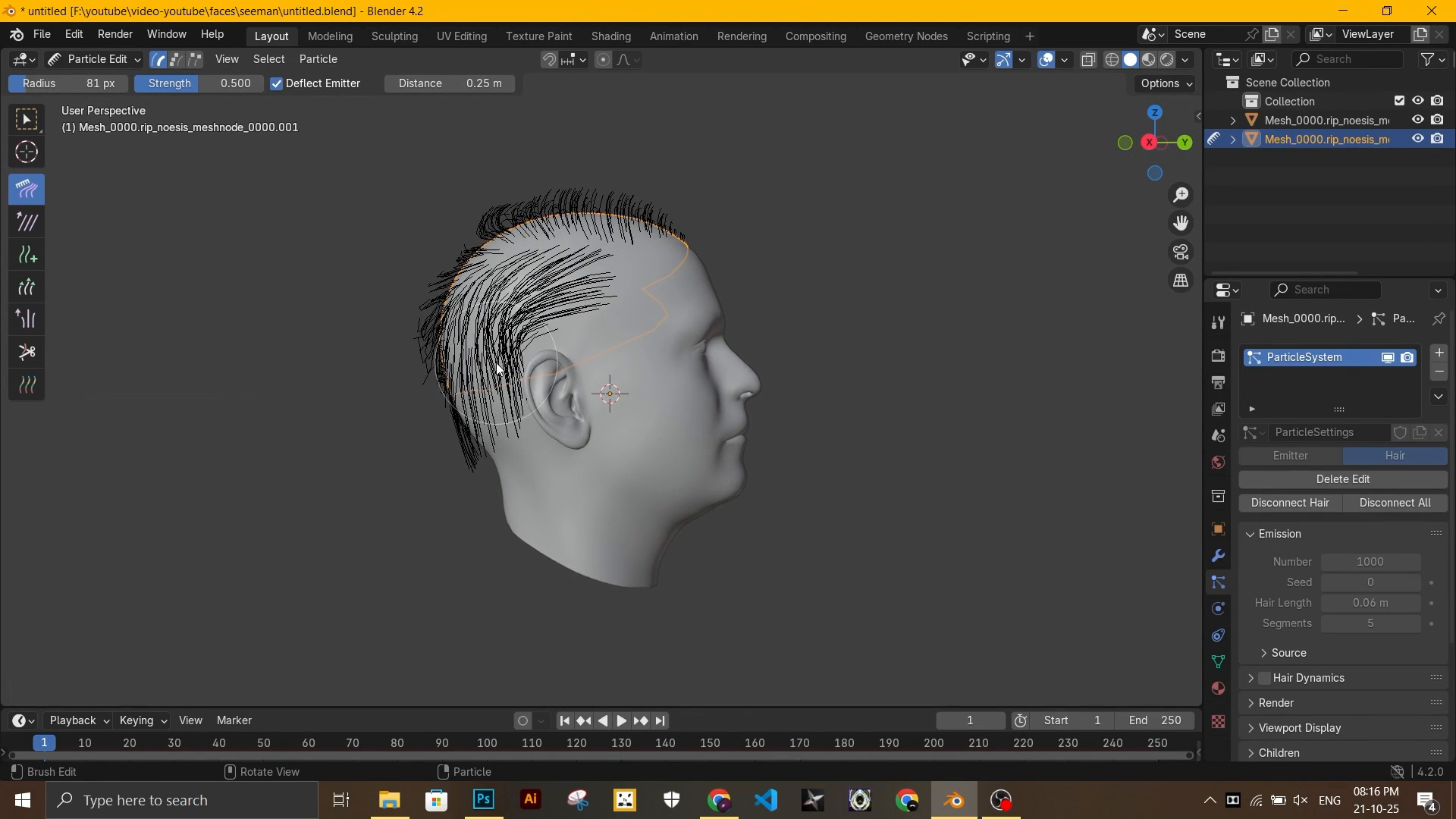
pyautogui.moveTo(507, 451)
pyautogui.mouseDown(button='middle')
pyautogui.moveTo(465, 440)
pyautogui.moveTo(540, 496)
pyautogui.moveTo(645, 412)
pyautogui.moveTo(689, 403)
pyautogui.moveTo(653, 411)
pyautogui.mouseUp(button='middle')
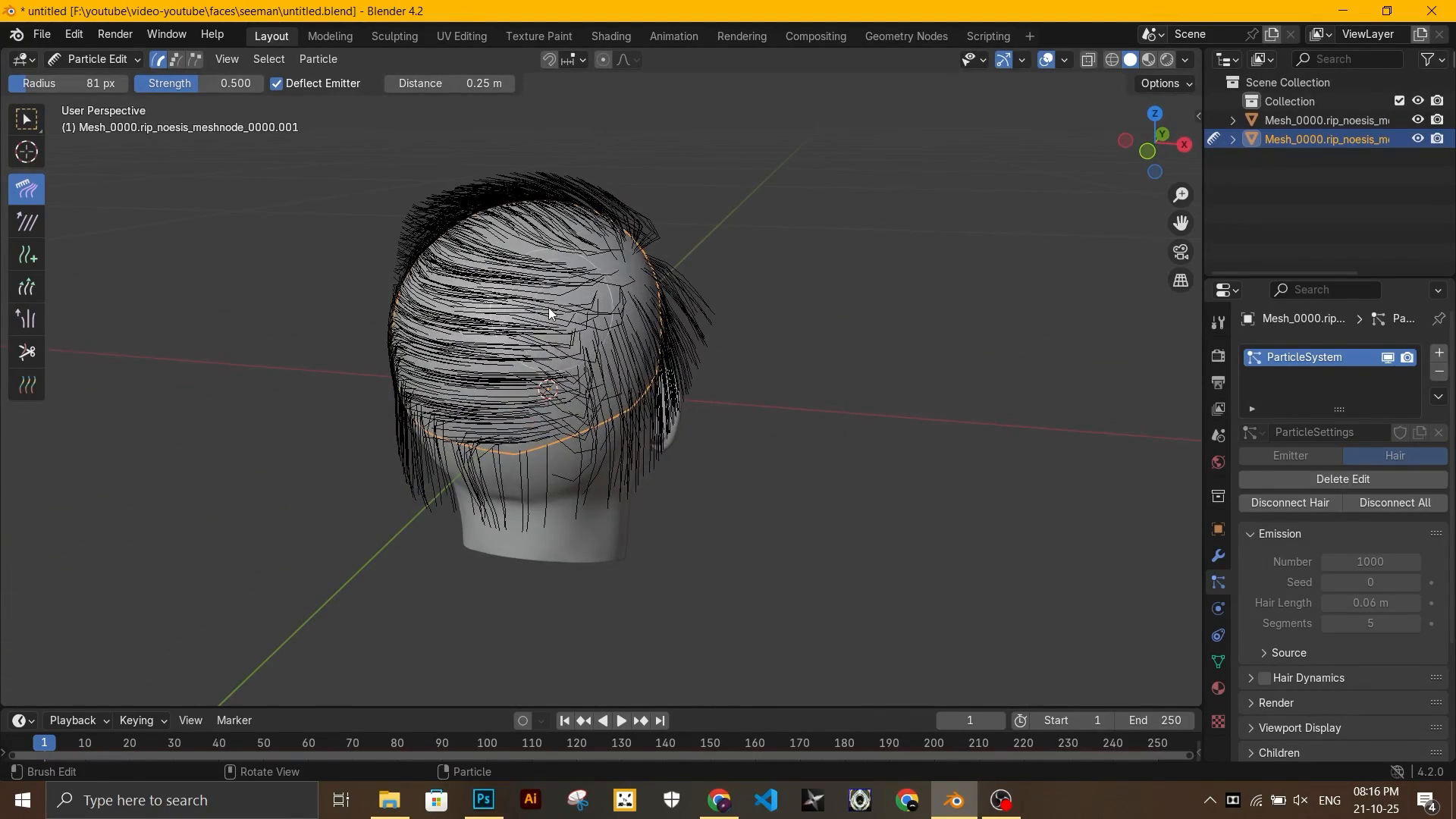
# Comb the hair on the back of the head downward toward the neck
pyautogui.moveTo(550, 311); pyautogui.dragTo(484, 403)
pyautogui.moveTo(551, 289); pyautogui.dragTo(447, 461)
pyautogui.moveTo(500, 330); pyautogui.dragTo(460, 549)
pyautogui.moveTo(552, 340); pyautogui.dragTo(493, 519)
pyautogui.moveTo(571, 346); pyautogui.dragTo(580, 395)
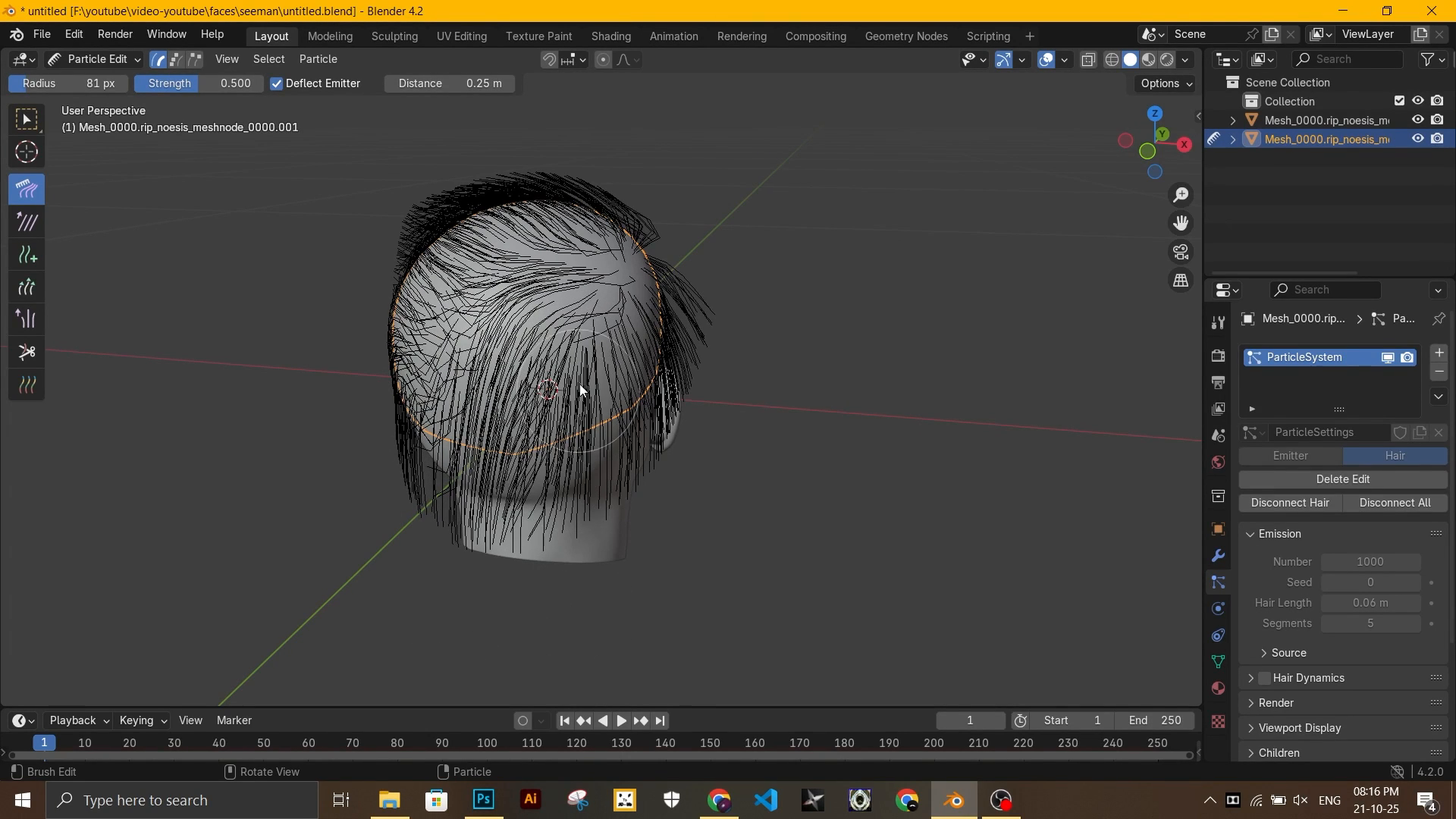
pyautogui.moveTo(590, 317); pyautogui.dragTo(564, 459)
pyautogui.moveTo(584, 348); pyautogui.dragTo(639, 383)
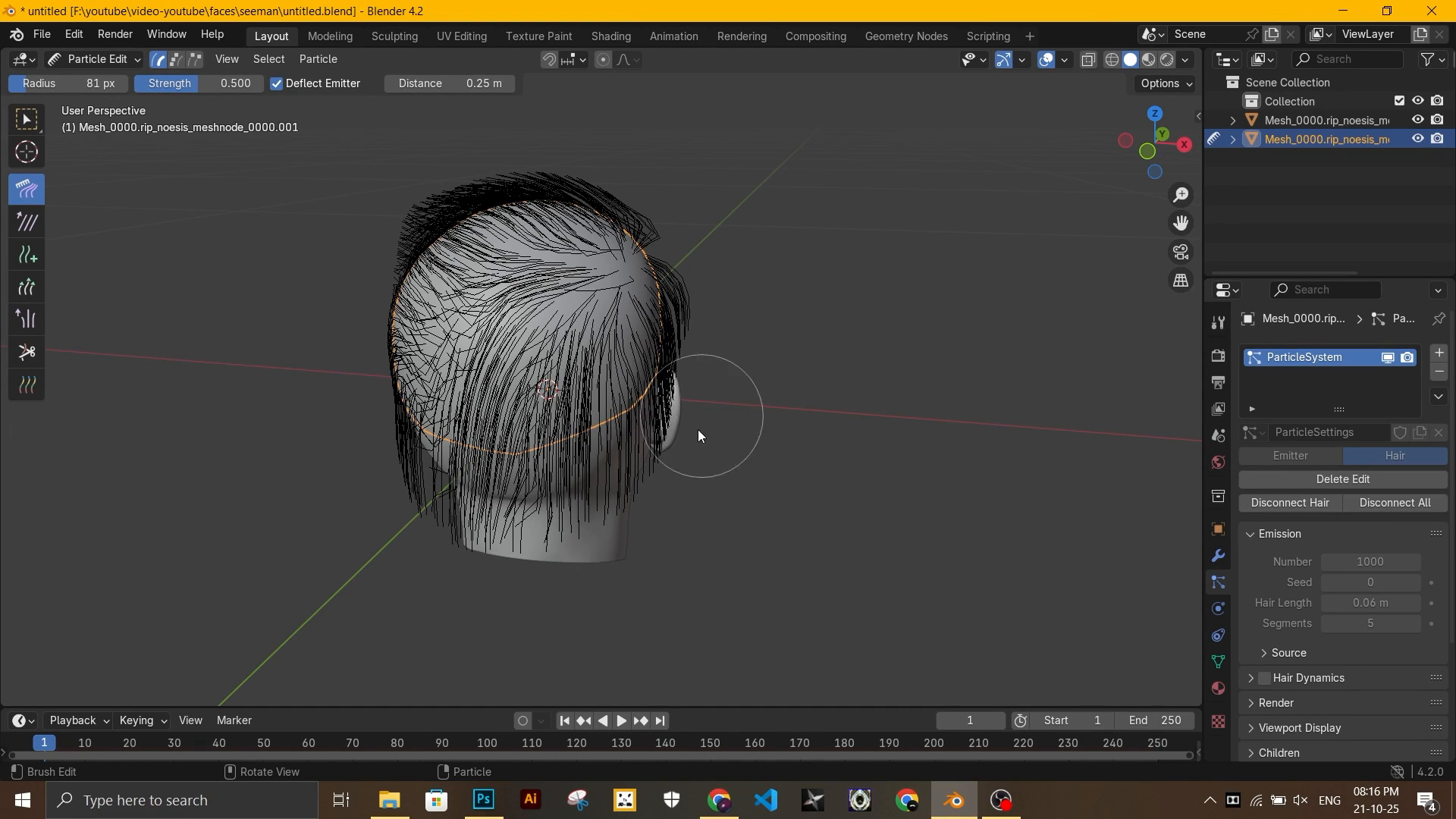
# Comb the hair on the head's left side backward and down behind the ear
pyautogui.moveTo(722, 486); pyautogui.dragTo(768, 455, button='middle')
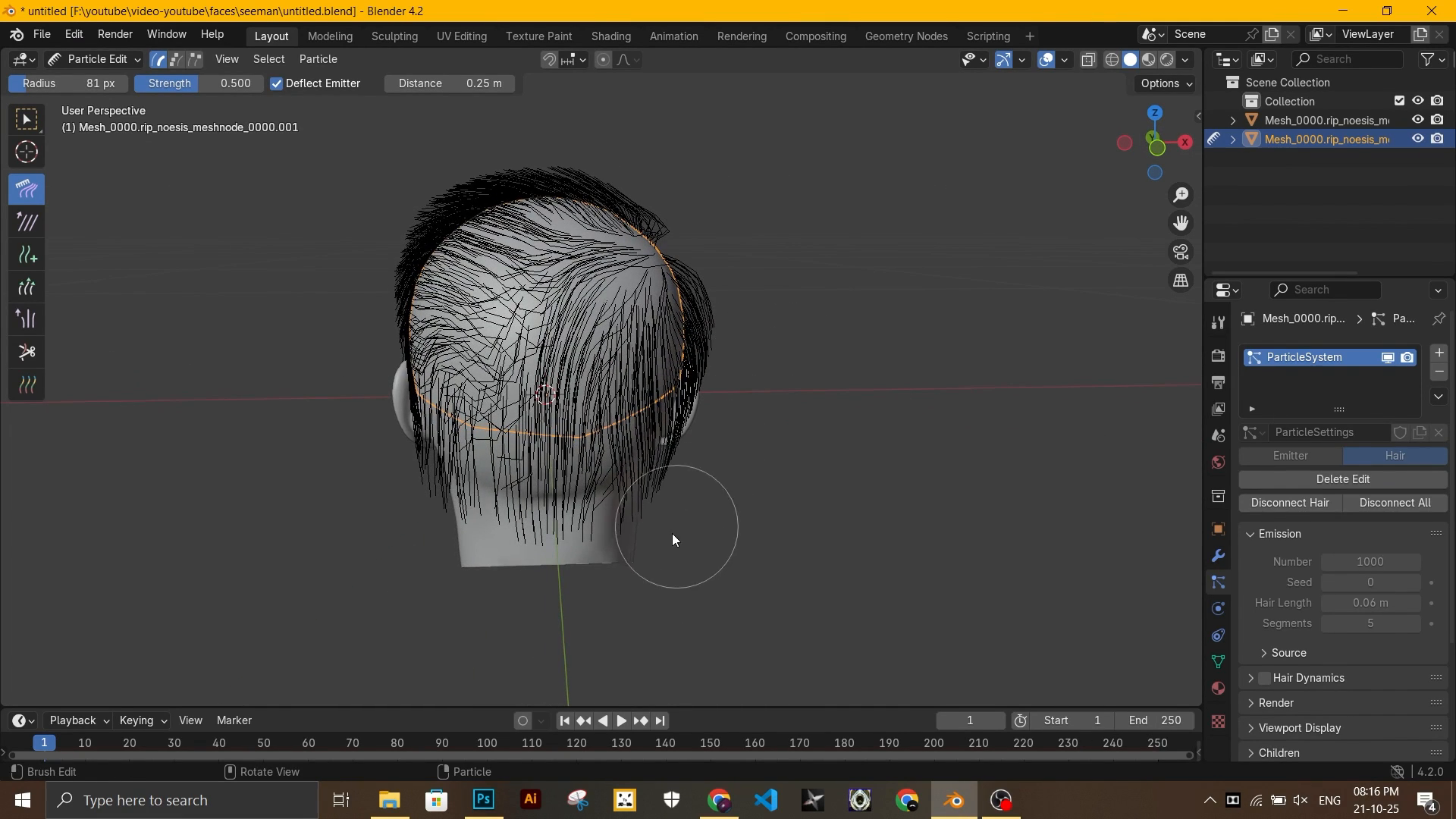
pyautogui.moveTo(578, 394); pyautogui.dragTo(553, 475, button='middle')
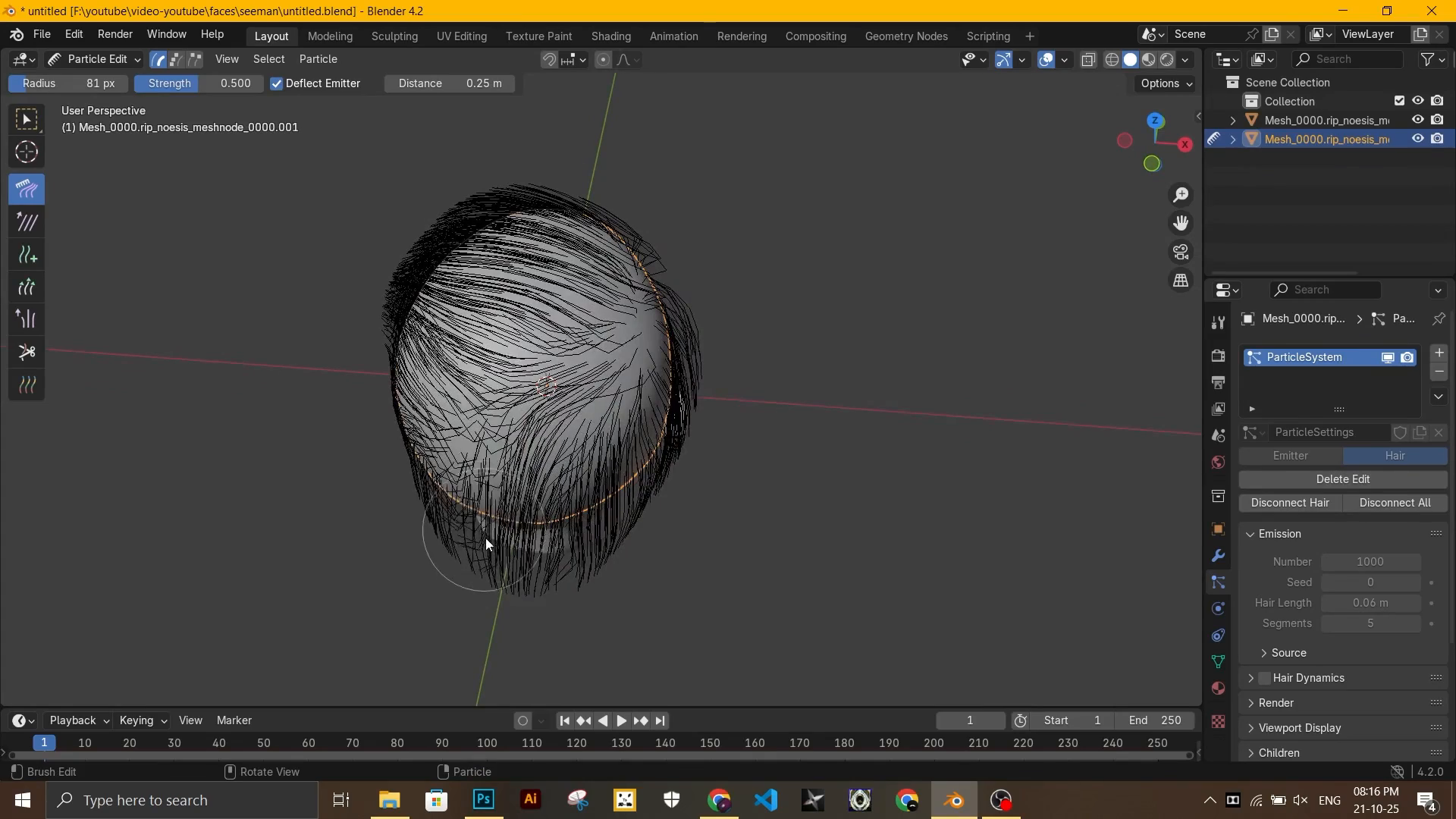
pyautogui.moveTo(459, 498); pyautogui.dragTo(681, 385, button='middle')
pyautogui.moveTo(681, 385)
pyautogui.mouseDown()
pyautogui.moveTo(625, 456)
pyautogui.moveTo(576, 470)
pyautogui.moveTo(609, 444)
pyautogui.moveTo(630, 321)
pyautogui.moveTo(699, 325)
pyautogui.moveTo(802, 494)
pyautogui.mouseUp()
pyautogui.moveTo(803, 494); pyautogui.dragTo(825, 326, button='middle')
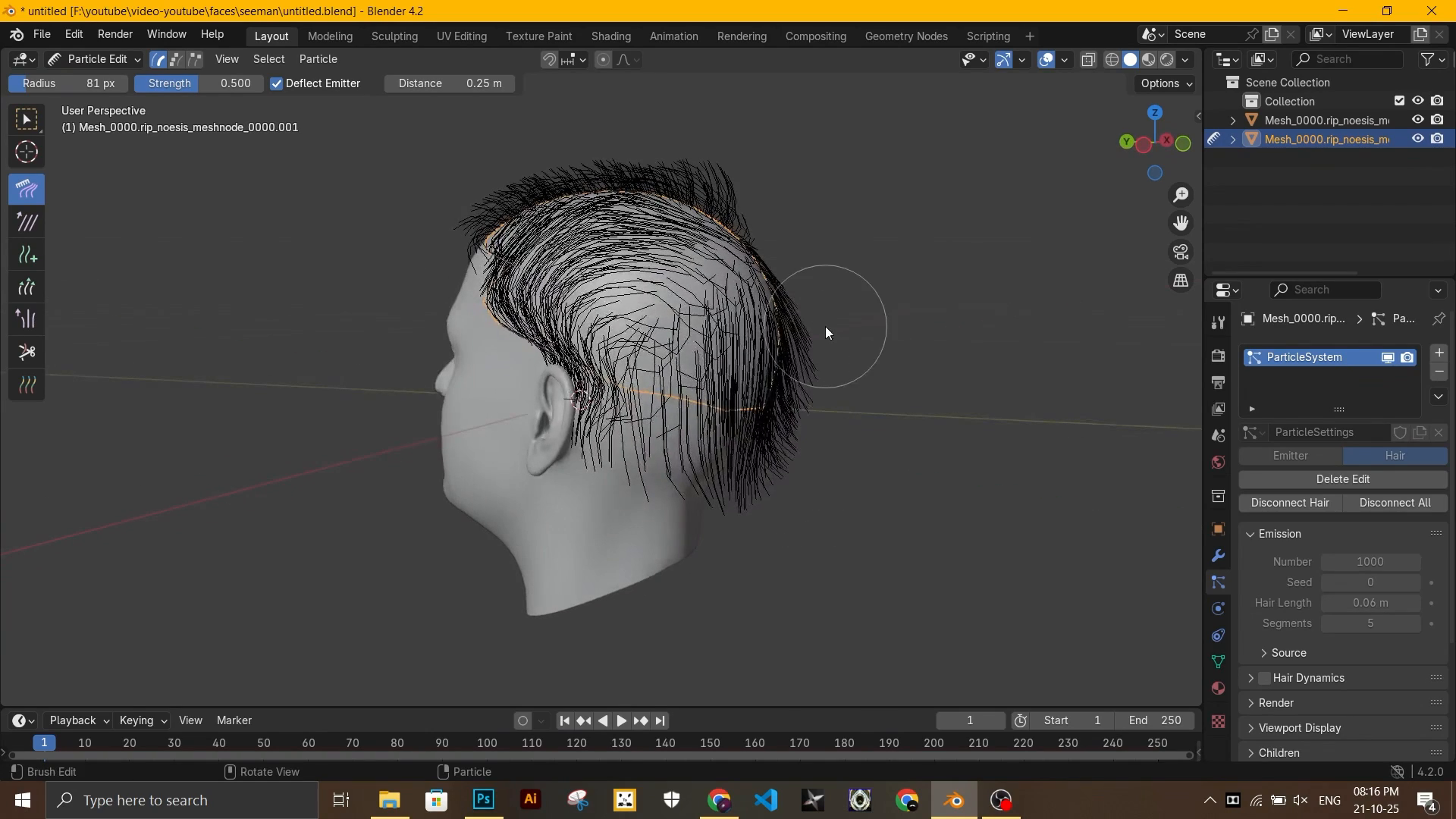
pyautogui.moveTo(847, 495); pyautogui.dragTo(900, 481, button='middle')
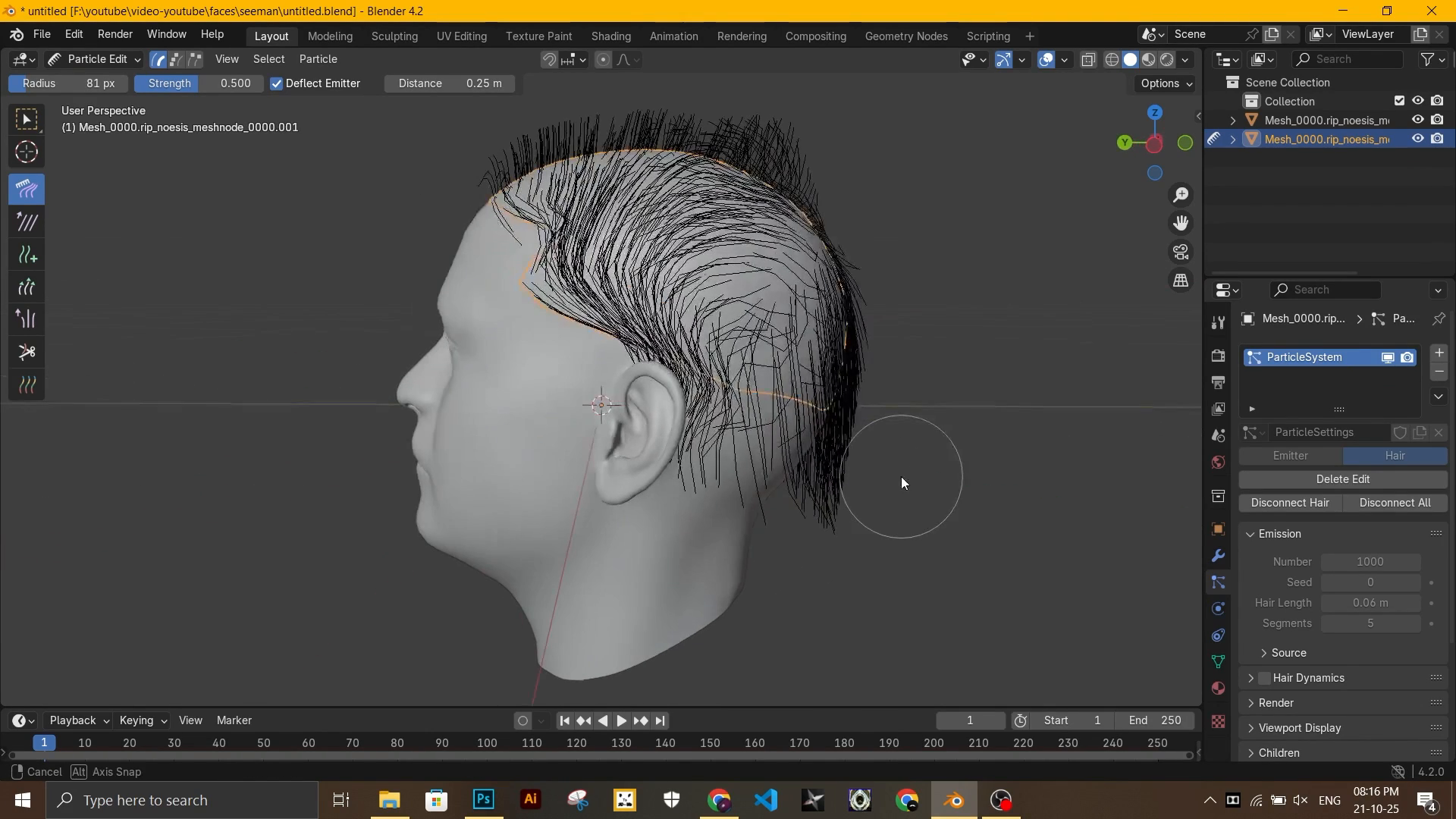
pyautogui.moveTo(774, 349)
pyautogui.mouseDown()
pyautogui.moveTo(752, 412)
pyautogui.moveTo(698, 395)
pyautogui.moveTo(782, 576)
pyautogui.moveTo(698, 411)
pyautogui.moveTo(811, 380)
pyautogui.moveTo(865, 387)
pyautogui.moveTo(747, 317)
pyautogui.mouseUp()
pyautogui.moveTo(600, 253)
pyautogui.mouseDown()
pyautogui.moveTo(773, 326)
pyautogui.moveTo(790, 453)
pyautogui.moveTo(731, 630)
pyautogui.mouseUp()
pyautogui.moveTo(615, 269)
pyautogui.mouseDown()
pyautogui.moveTo(816, 303)
pyautogui.moveTo(774, 607)
pyautogui.mouseUp()
pyautogui.moveTo(715, 309); pyautogui.dragTo(761, 535)
pyautogui.moveTo(879, 463)
pyautogui.mouseDown(button='middle')
pyautogui.moveTo(820, 553)
pyautogui.moveTo(835, 511)
pyautogui.moveTo(905, 506)
pyautogui.moveTo(967, 312)
pyautogui.mouseUp(button='middle')
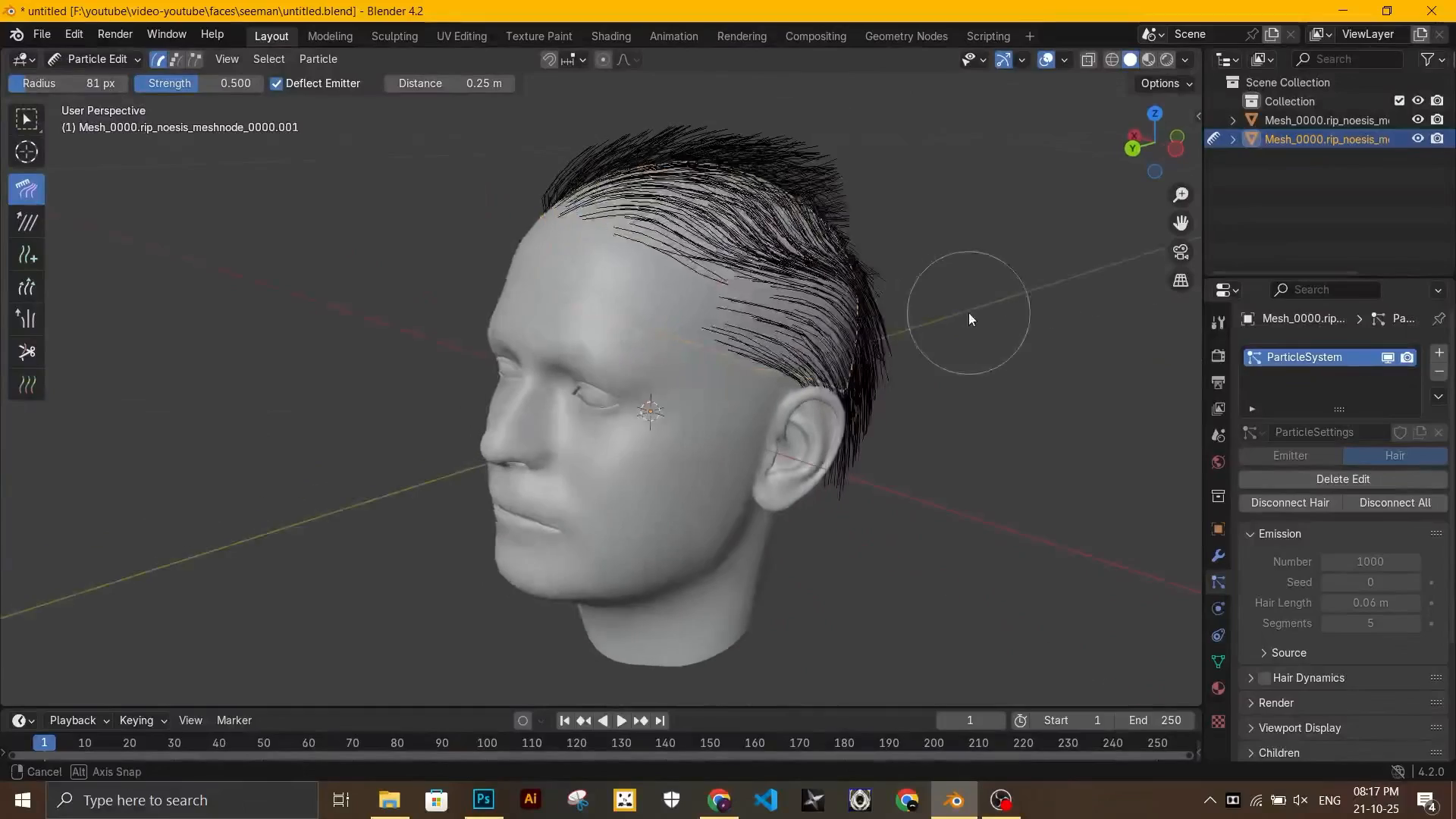
# Comb the overhanging top hair down against the head's left side, checking it from the front
pyautogui.moveTo(857, 226); pyautogui.dragTo(966, 317)
pyautogui.moveTo(966, 317); pyautogui.dragTo(869, 376, button='middle')
pyautogui.moveTo(689, 439); pyautogui.dragTo(900, 384, button='middle')
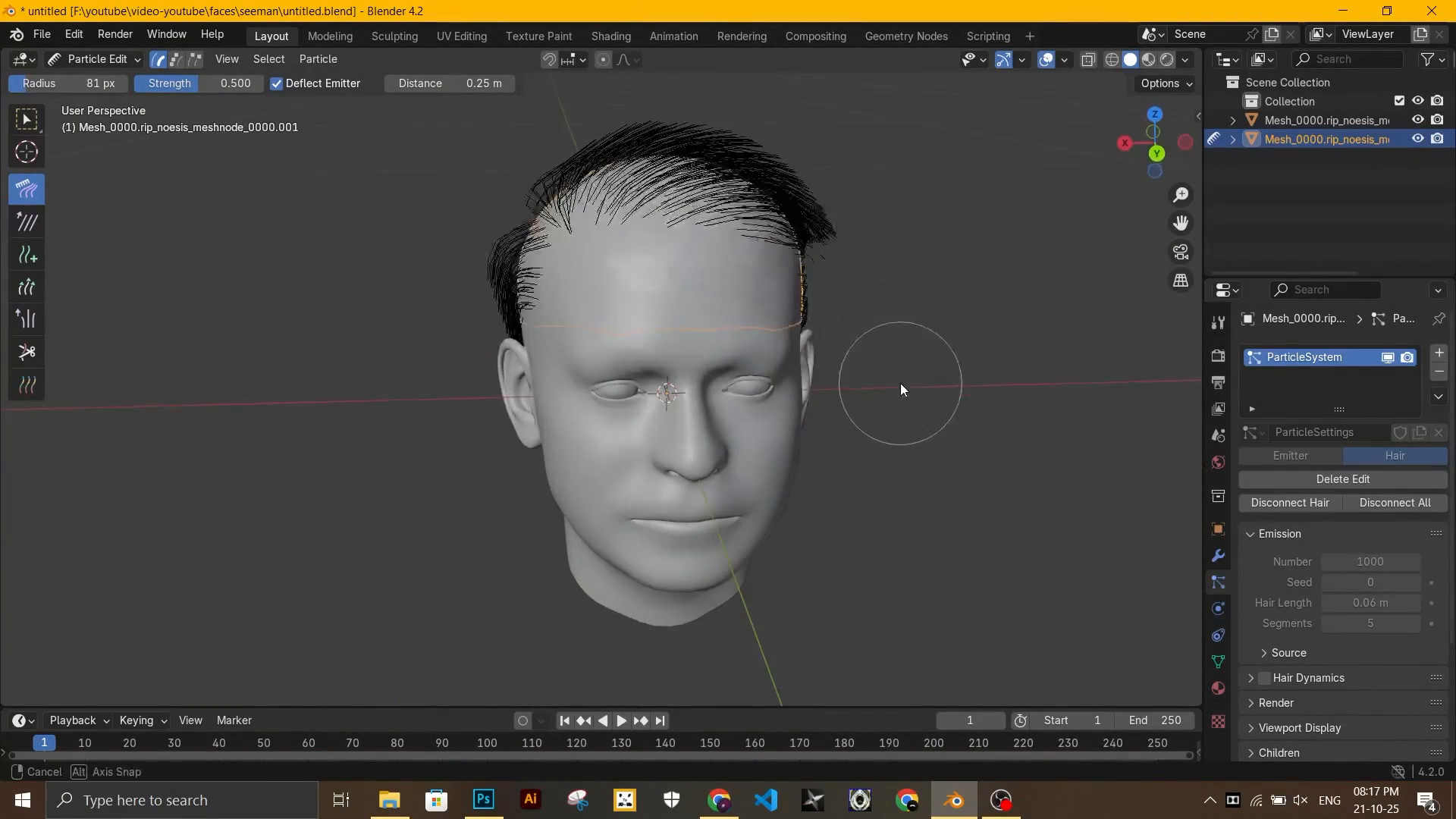
pyautogui.moveTo(916, 288); pyautogui.dragTo(813, 185, button='middle')
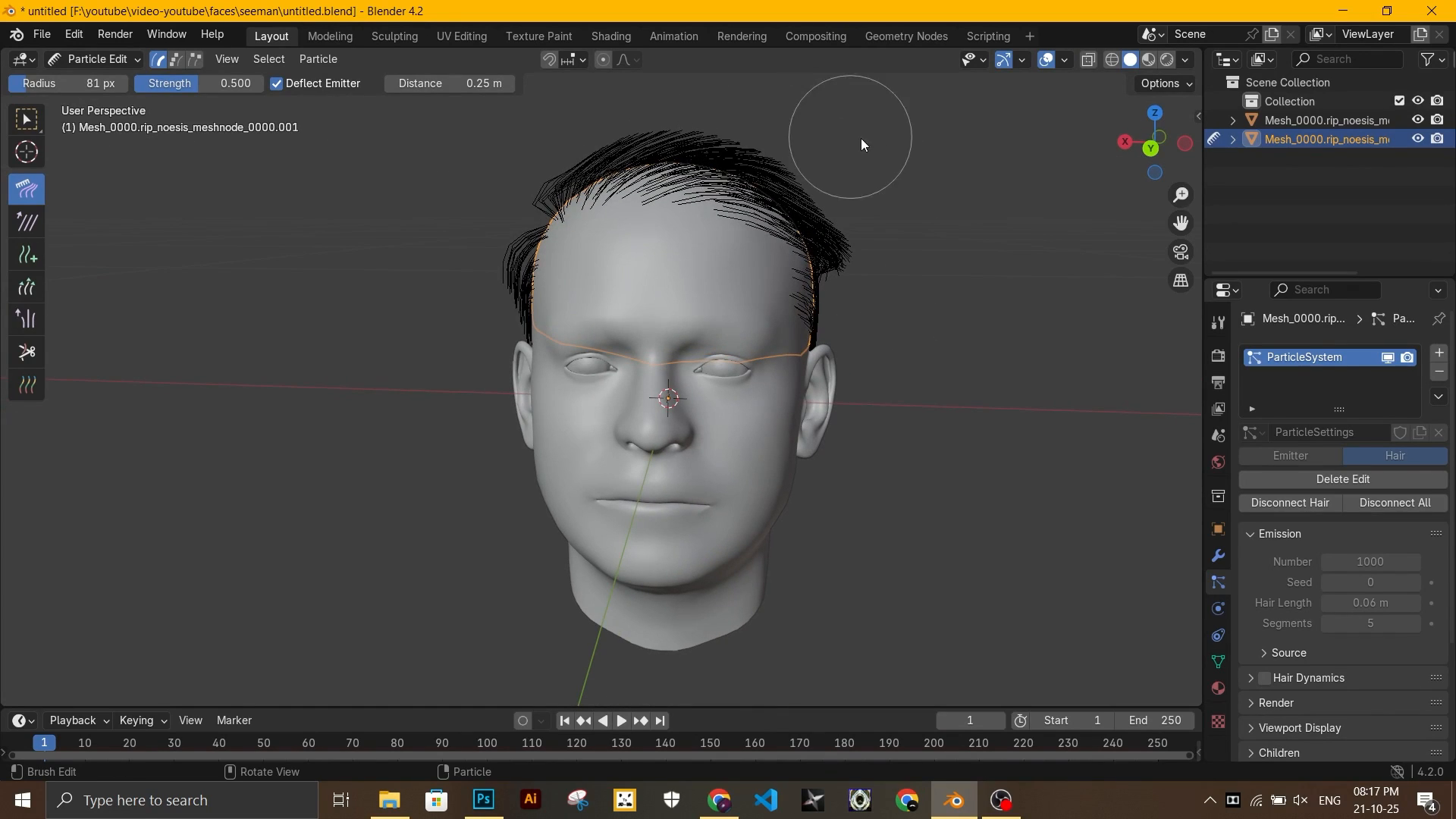
pyautogui.moveTo(892, 252)
pyautogui.mouseDown()
pyautogui.moveTo(886, 290)
pyautogui.moveTo(930, 393)
pyautogui.mouseUp()
pyautogui.moveTo(928, 385); pyautogui.dragTo(768, 382, button='middle')
pyautogui.moveTo(780, 352)
pyautogui.mouseDown()
pyautogui.moveTo(815, 363)
pyautogui.moveTo(776, 271)
pyautogui.moveTo(863, 269)
pyautogui.moveTo(876, 416)
pyautogui.mouseUp()
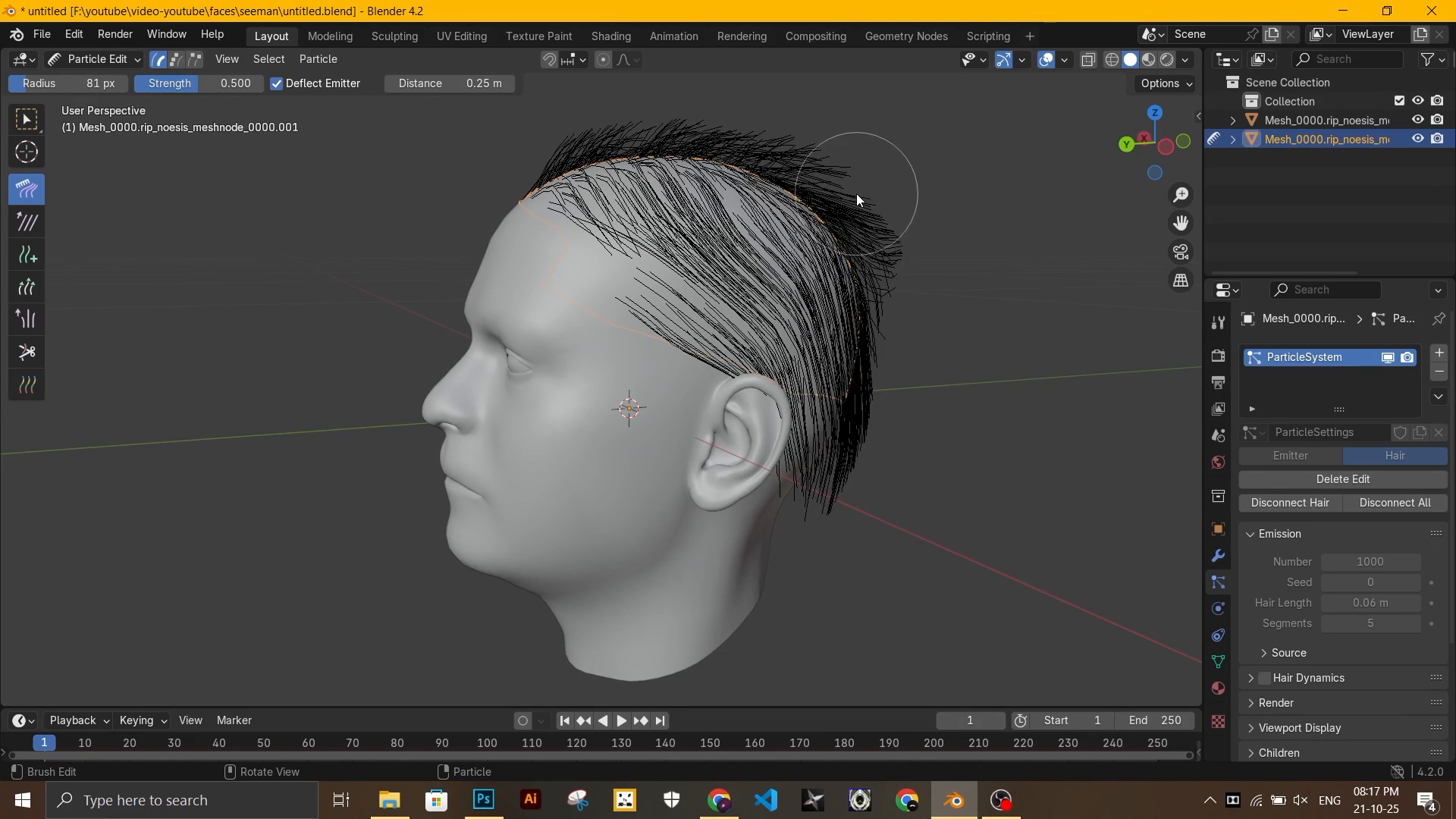
# Comb the hair at the crown and the back of the head downward
pyautogui.moveTo(861, 202); pyautogui.dragTo(911, 367)
pyautogui.moveTo(910, 364); pyautogui.dragTo(899, 363, button='middle')
pyautogui.moveTo(810, 135)
pyautogui.mouseDown()
pyautogui.moveTo(899, 216)
pyautogui.moveTo(876, 299)
pyautogui.moveTo(892, 362)
pyautogui.moveTo(875, 444)
pyautogui.mouseUp()
pyautogui.moveTo(920, 426); pyautogui.dragTo(455, 318, button='middle')
pyautogui.moveTo(486, 193)
pyautogui.mouseDown()
pyautogui.moveTo(391, 214)
pyautogui.moveTo(344, 248)
pyautogui.mouseUp()
pyautogui.moveTo(420, 504); pyautogui.dragTo(703, 586, button='middle')
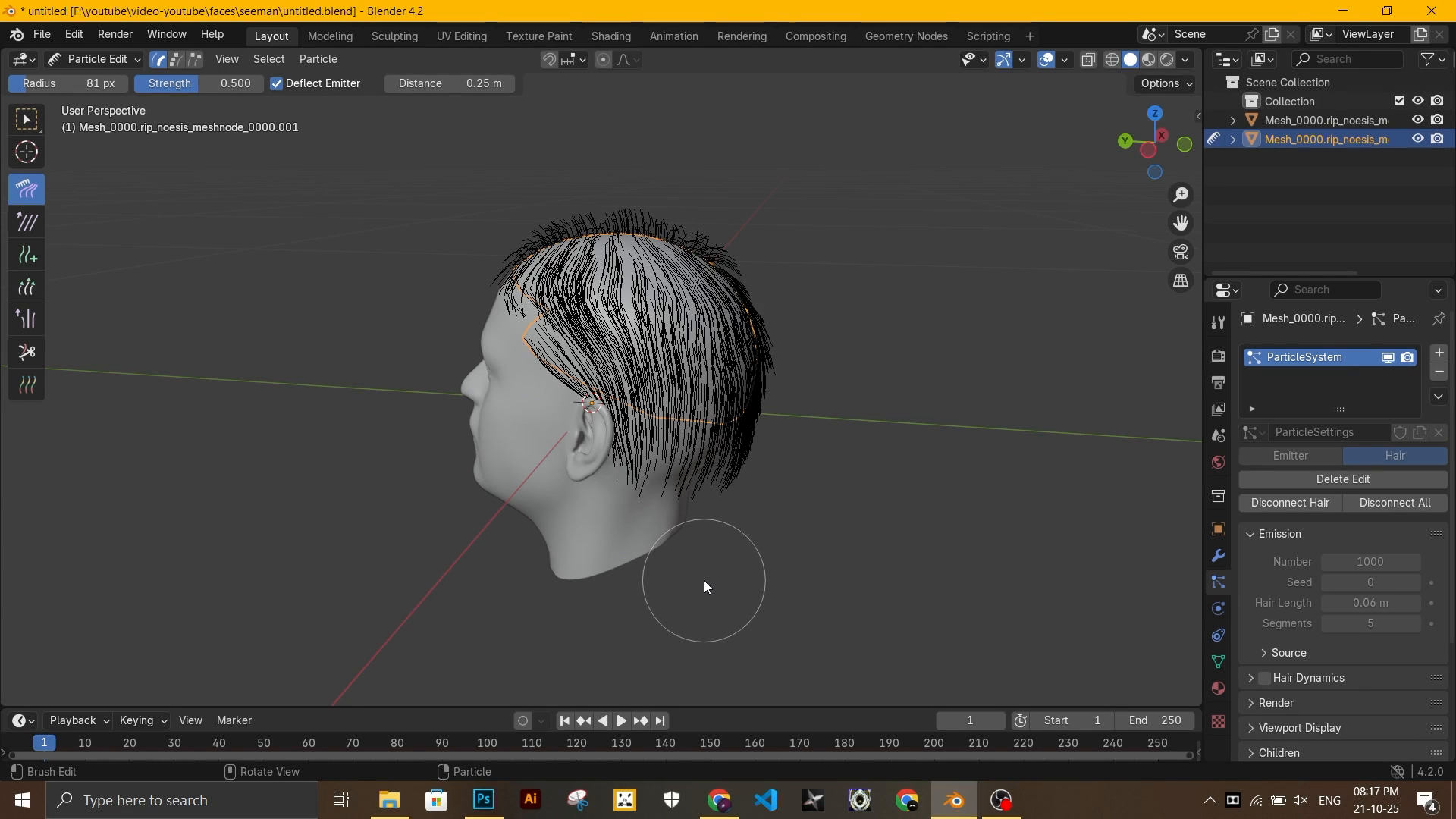
# Enlarge the comb radius and smooth the outer hair on the back and left side of the head downward
pyautogui.moveTo(789, 334); pyautogui.dragTo(1036, 499, button='middle')
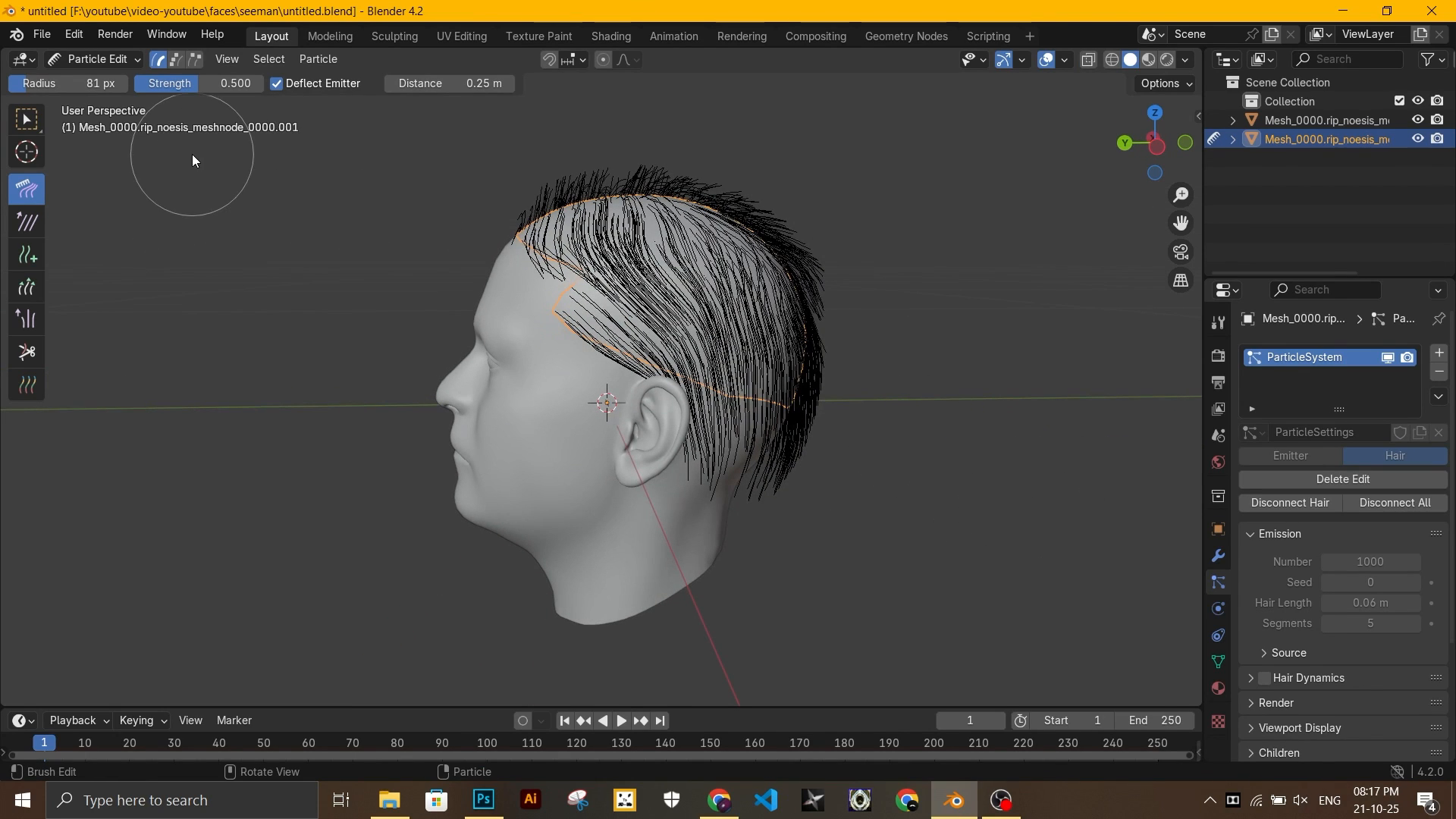
pyautogui.moveTo(113, 88); pyautogui.dragTo(182, 88)
pyautogui.moveTo(775, 362)
pyautogui.mouseDown()
pyautogui.moveTo(822, 285)
pyautogui.moveTo(863, 296)
pyautogui.moveTo(891, 257)
pyautogui.moveTo(954, 278)
pyautogui.moveTo(948, 388)
pyautogui.moveTo(900, 495)
pyautogui.mouseUp()
pyautogui.moveTo(900, 496); pyautogui.dragTo(1016, 520, button='middle')
pyautogui.scroll(3, 934, 398)
pyautogui.moveTo(902, 439)
pyautogui.mouseDown()
pyautogui.moveTo(927, 403)
pyautogui.moveTo(985, 439)
pyautogui.mouseUp()
pyautogui.moveTo(939, 353)
pyautogui.mouseDown()
pyautogui.moveTo(962, 303)
pyautogui.moveTo(914, 211)
pyautogui.moveTo(991, 212)
pyautogui.moveTo(1060, 354)
pyautogui.moveTo(1011, 465)
pyautogui.moveTo(1004, 386)
pyautogui.moveTo(985, 454)
pyautogui.mouseUp()
pyautogui.moveTo(985, 467)
pyautogui.mouseDown(button='middle')
pyautogui.moveTo(1017, 484)
pyautogui.moveTo(1003, 487)
pyautogui.mouseUp(button='middle')
# Set the comb radius to 124 px and flatten the hair along the head's left side in front view
pyautogui.moveTo(103, 82); pyautogui.dragTo(87, 83)
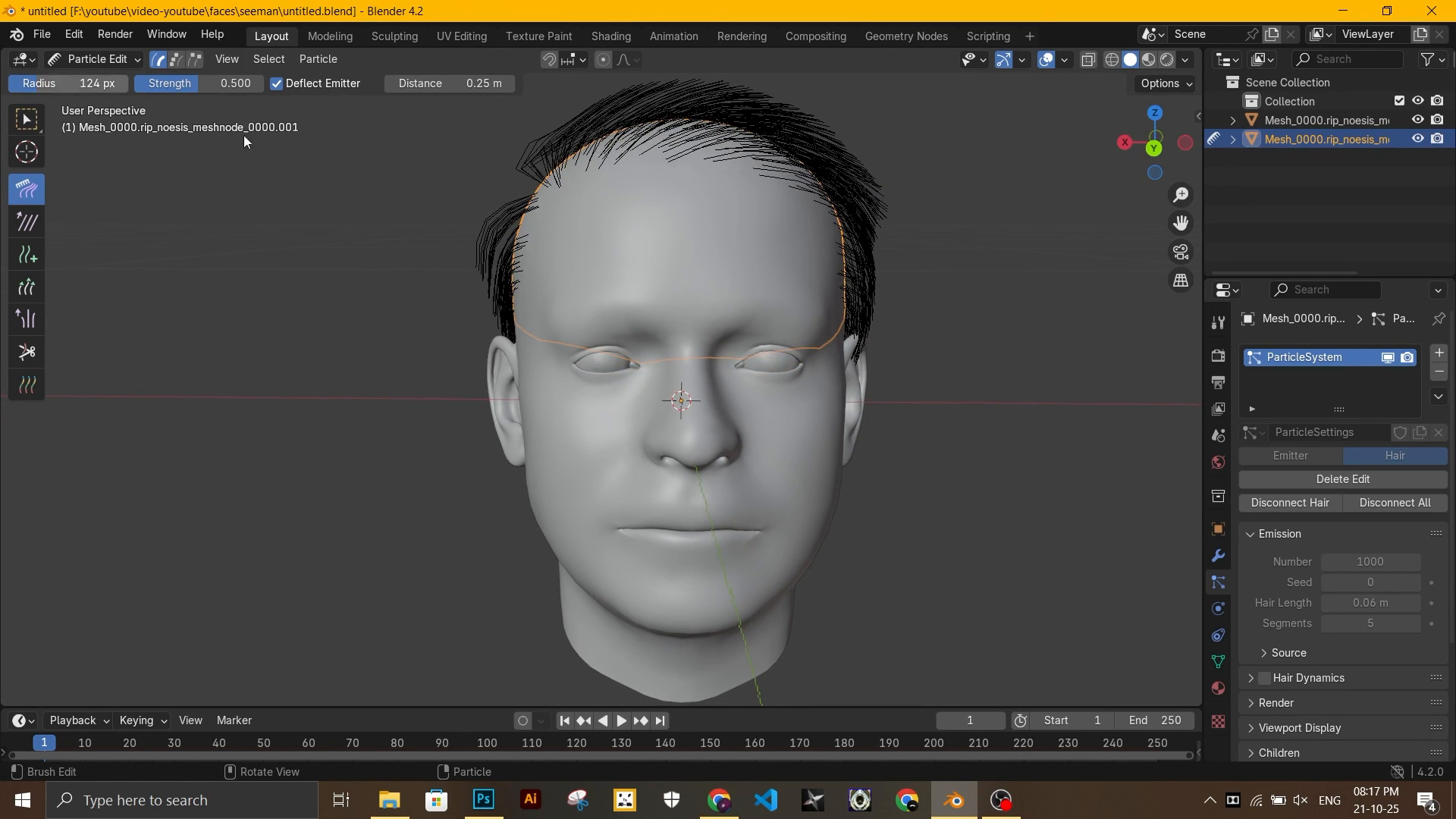
pyautogui.moveTo(948, 148); pyautogui.dragTo(975, 272)
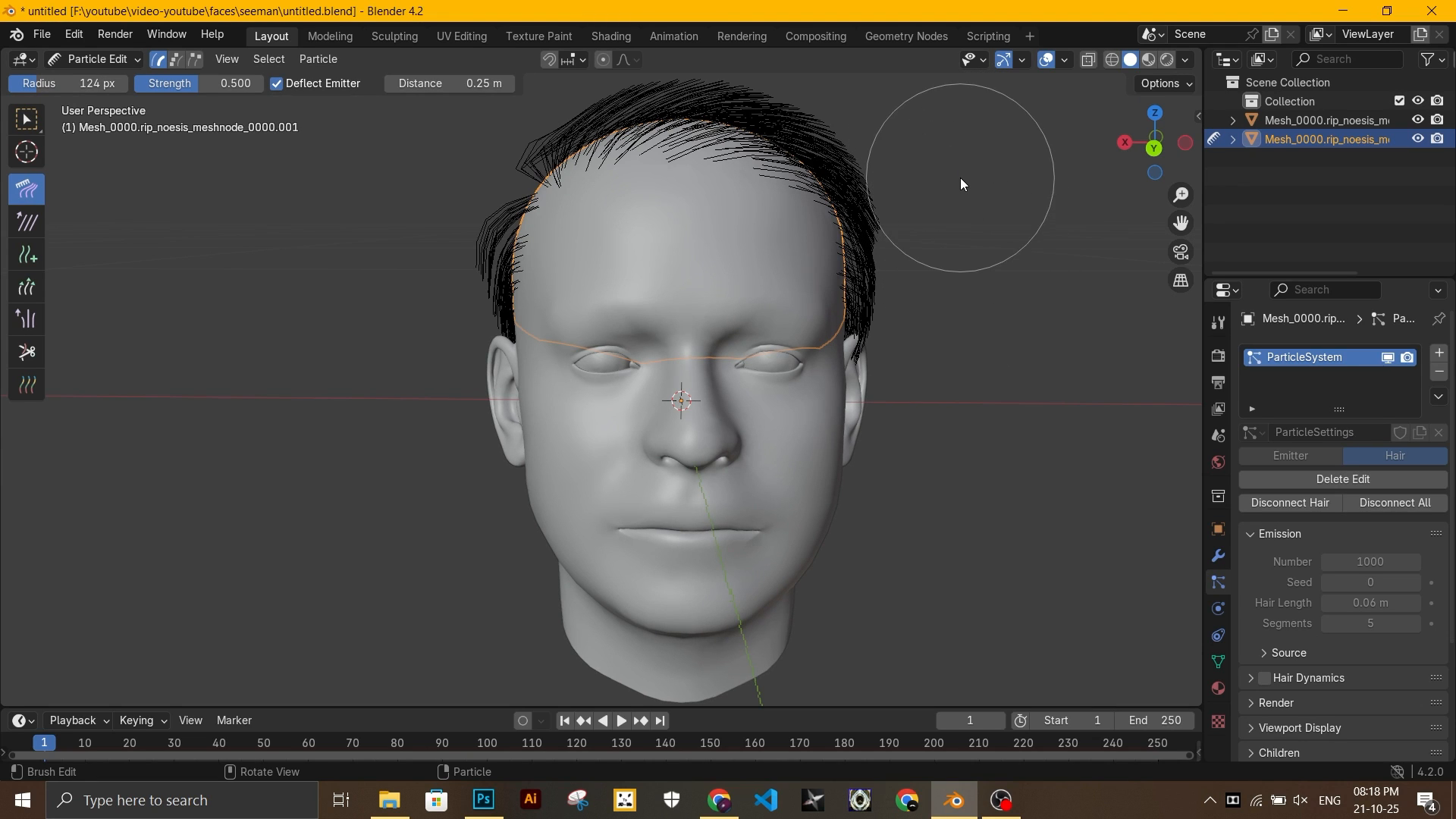
pyautogui.moveTo(978, 322)
pyautogui.mouseDown(button='middle')
pyautogui.moveTo(649, 326)
pyautogui.moveTo(627, 249)
pyautogui.moveTo(545, 210)
pyautogui.moveTo(519, 273)
pyautogui.moveTo(575, 279)
pyautogui.moveTo(481, 250)
pyautogui.mouseUp(button='middle')
# Comb the hair on the head's right side and back of the head closer to the scalp
pyautogui.moveTo(415, 340); pyautogui.dragTo(429, 366)
pyautogui.moveTo(540, 404); pyautogui.dragTo(573, 389, button='middle')
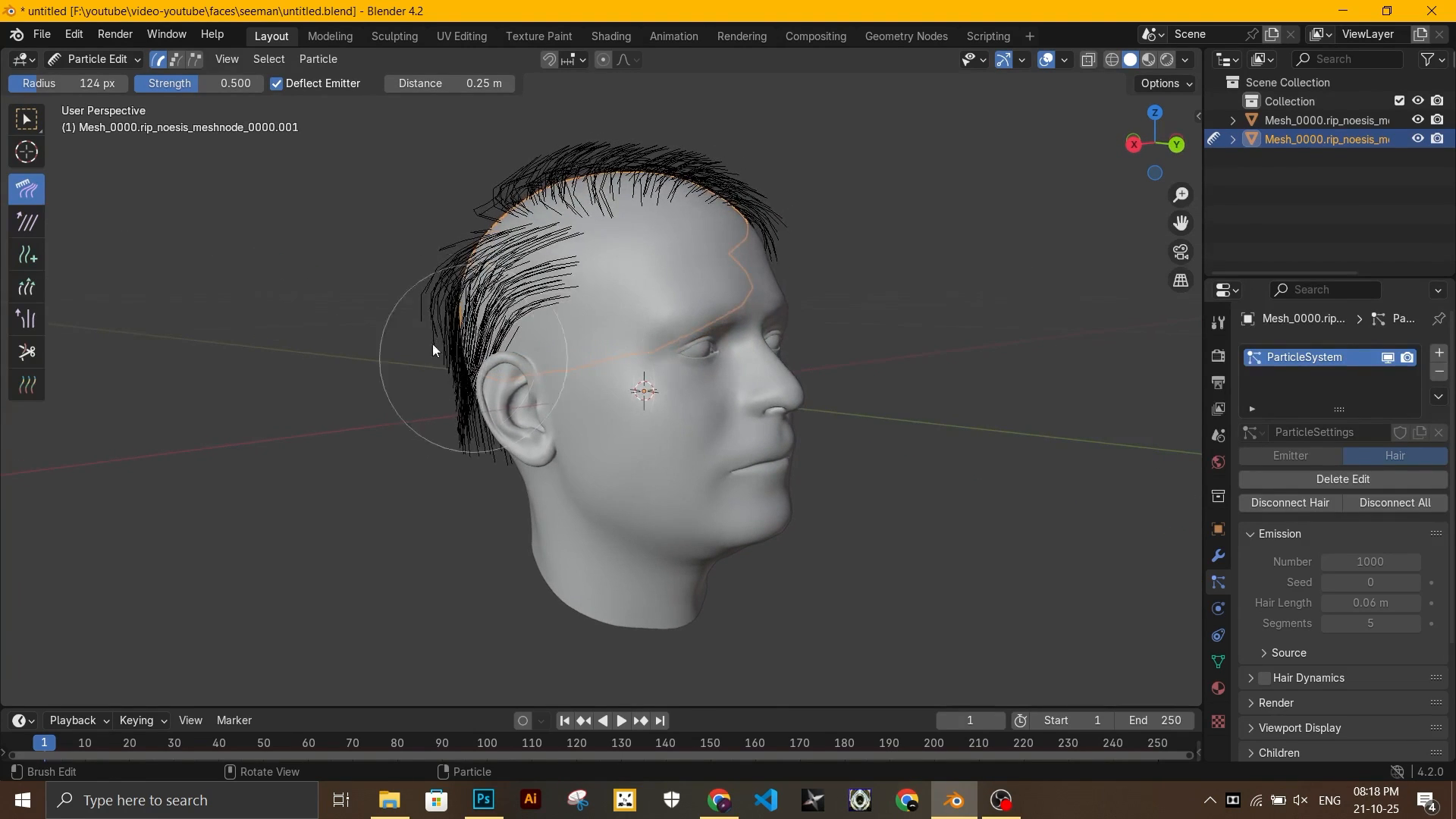
pyautogui.moveTo(461, 350); pyautogui.dragTo(487, 349, button='middle')
pyautogui.moveTo(413, 329); pyautogui.dragTo(448, 271)
pyautogui.moveTo(489, 292); pyautogui.dragTo(544, 326, button='middle')
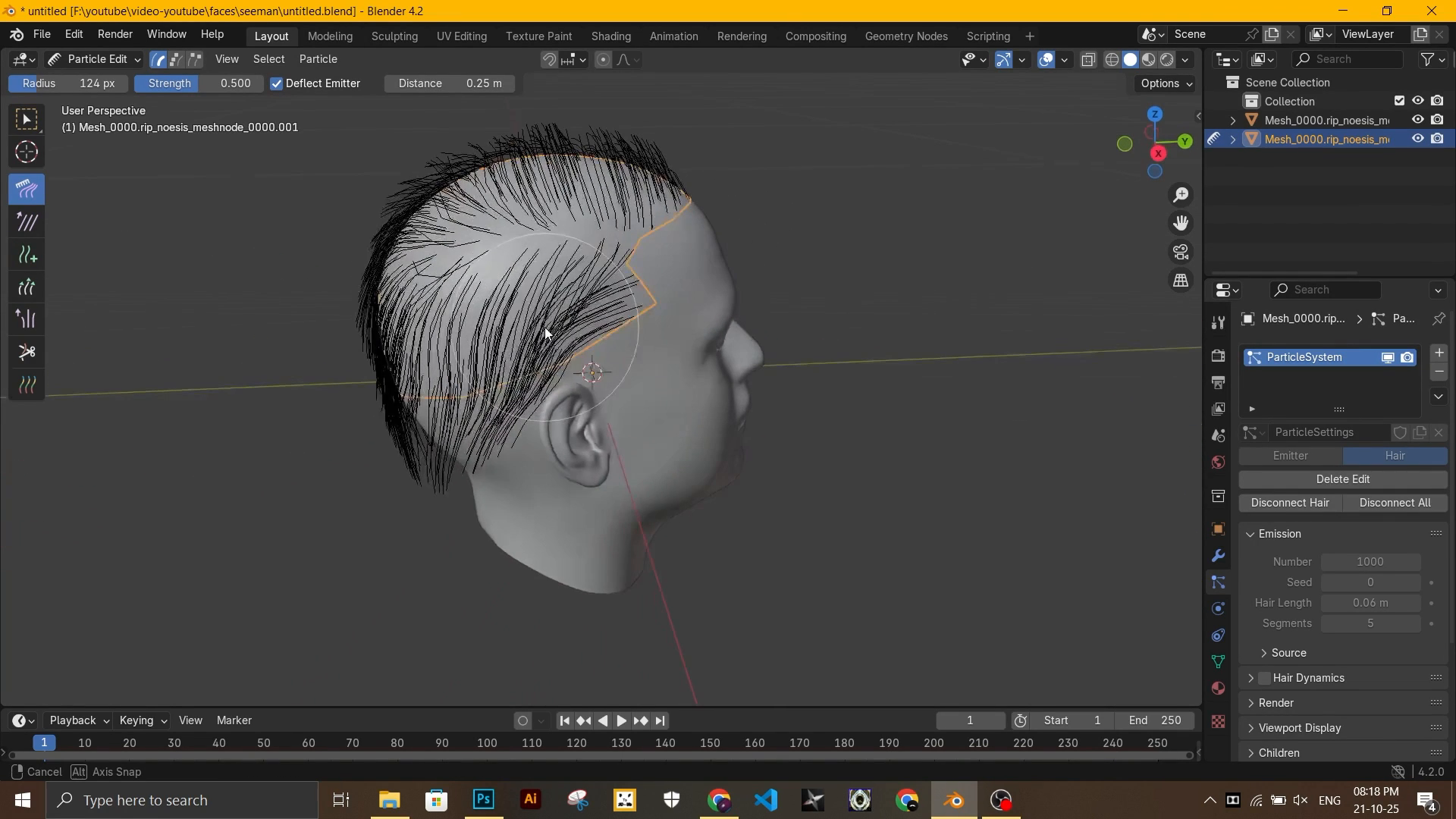
pyautogui.moveTo(426, 294)
pyautogui.mouseDown()
pyautogui.moveTo(407, 320)
pyautogui.moveTo(401, 308)
pyautogui.mouseUp()
pyautogui.moveTo(494, 354); pyautogui.dragTo(448, 329, button='middle')
pyautogui.moveTo(404, 285)
pyautogui.mouseDown()
pyautogui.moveTo(369, 300)
pyautogui.moveTo(434, 267)
pyautogui.moveTo(449, 241)
pyautogui.mouseUp()
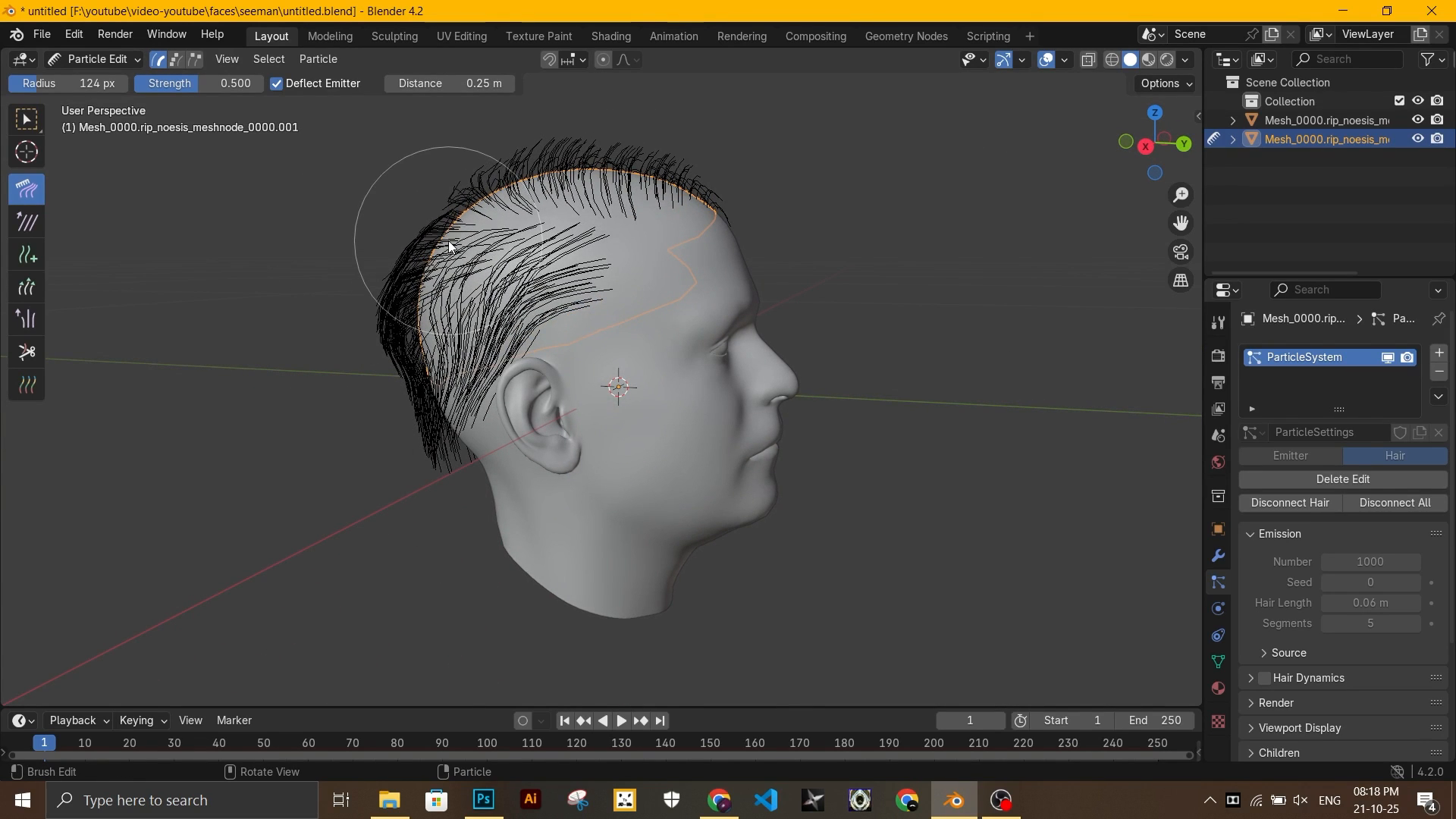
pyautogui.moveTo(348, 322); pyautogui.dragTo(421, 481)
# Comb the hair behind the left ear and on the back of the head down toward the neck
pyautogui.moveTo(423, 487)
pyautogui.mouseDown(button='middle')
pyautogui.moveTo(537, 478)
pyautogui.moveTo(480, 487)
pyautogui.moveTo(455, 364)
pyautogui.moveTo(531, 397)
pyautogui.moveTo(739, 401)
pyautogui.mouseUp(button='middle')
pyautogui.moveTo(339, 224); pyautogui.dragTo(322, 235)
pyautogui.moveTo(418, 311); pyautogui.dragTo(458, 313, button='middle')
pyautogui.moveTo(585, 278); pyautogui.dragTo(583, 512)
pyautogui.moveTo(583, 512); pyautogui.dragTo(747, 501, button='middle')
pyautogui.moveTo(899, 320)
pyautogui.mouseDown()
pyautogui.moveTo(876, 448)
pyautogui.moveTo(795, 539)
pyautogui.mouseUp()
pyautogui.moveTo(878, 326); pyautogui.dragTo(882, 393)
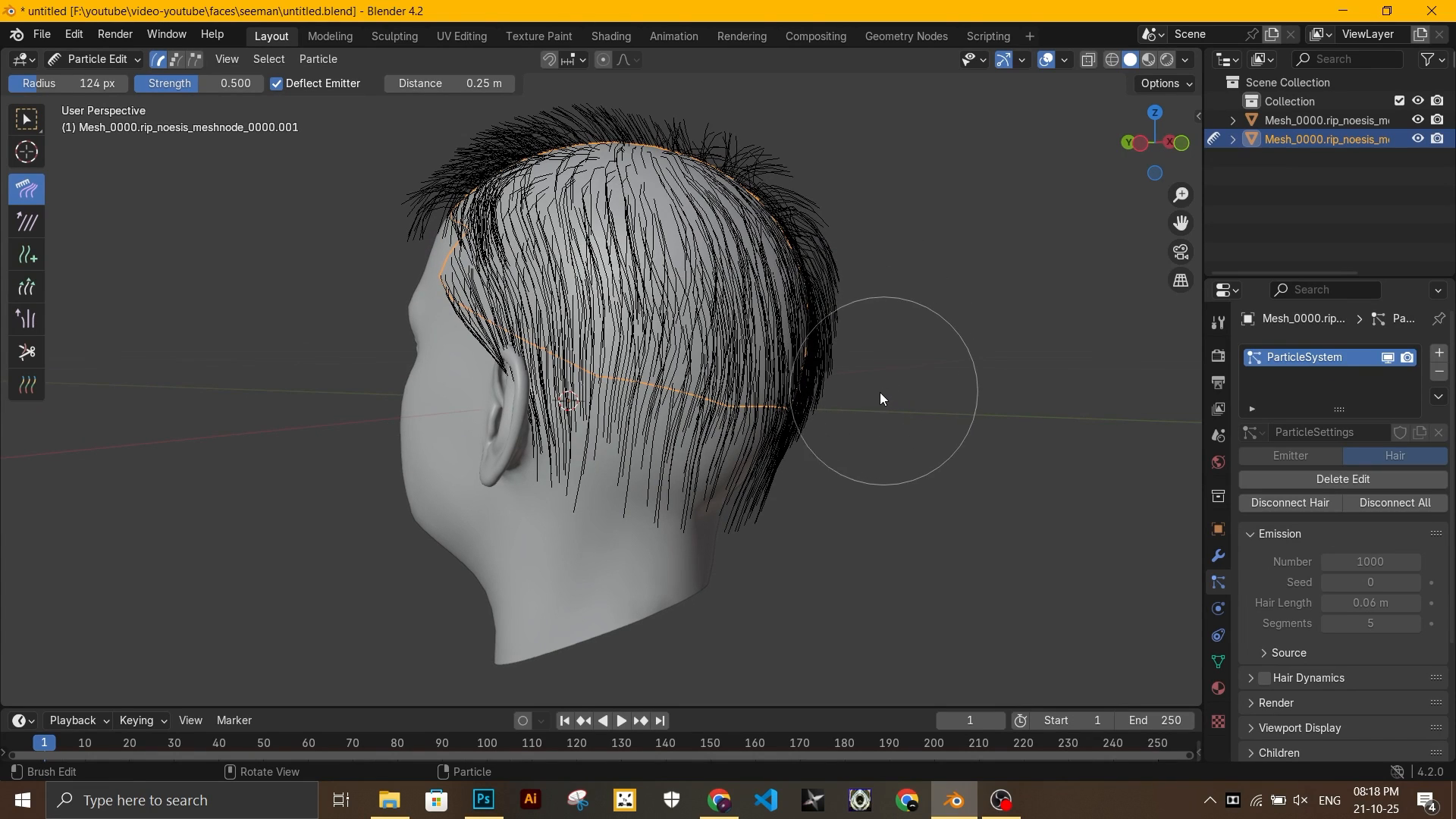
pyautogui.moveTo(896, 320); pyautogui.dragTo(844, 421)
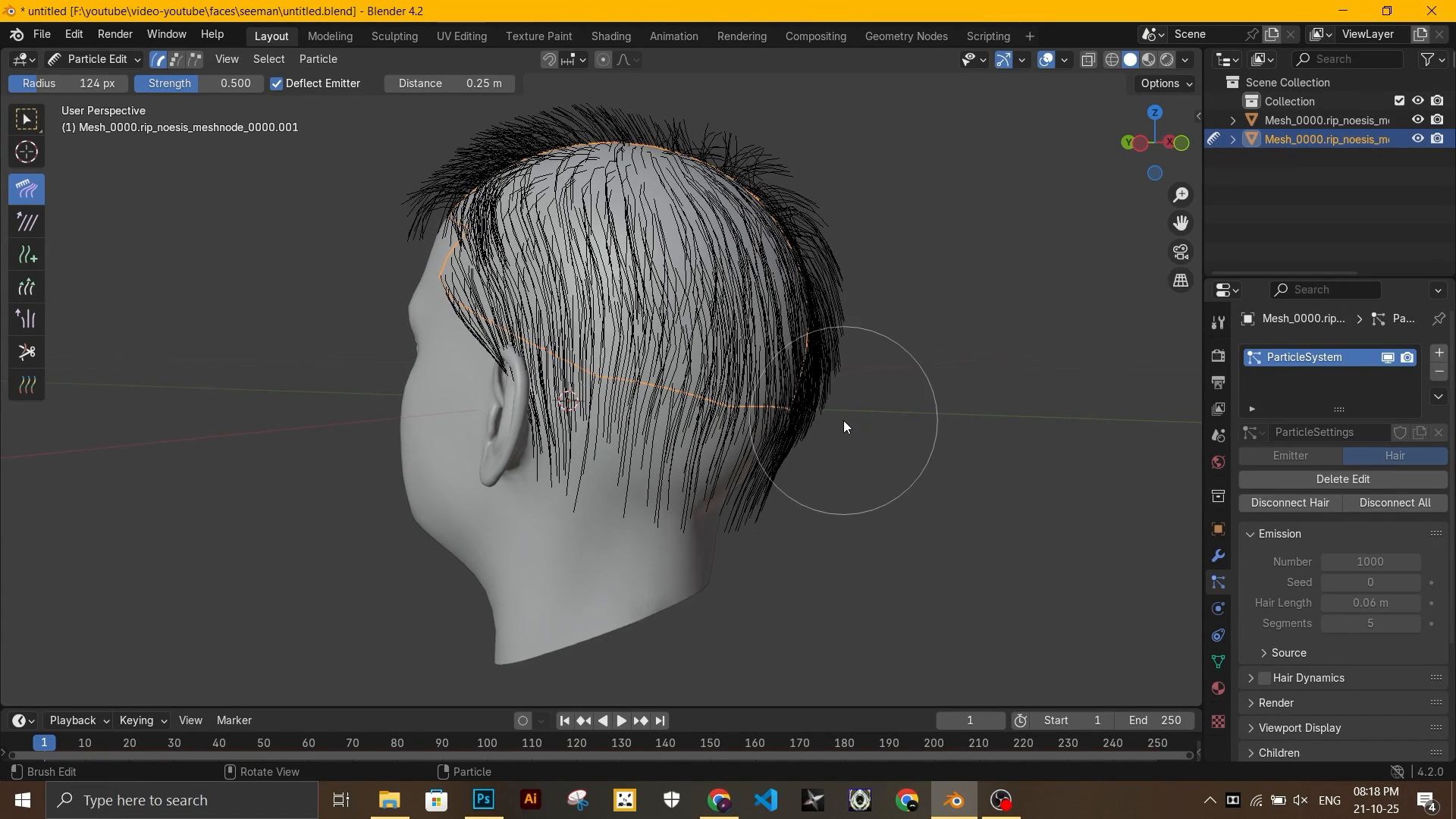
# Comb the hair on the right side of the crown backward over the head
pyautogui.moveTo(822, 511)
pyautogui.mouseDown(button='middle')
pyautogui.moveTo(851, 546)
pyautogui.moveTo(763, 579)
pyautogui.moveTo(625, 544)
pyautogui.moveTo(534, 479)
pyautogui.mouseUp(button='middle')
pyautogui.moveTo(479, 124)
pyautogui.mouseDown()
pyautogui.moveTo(471, 111)
pyautogui.moveTo(403, 140)
pyautogui.moveTo(461, 175)
pyautogui.mouseUp()
pyautogui.moveTo(461, 175); pyautogui.dragTo(577, 235, button='middle')
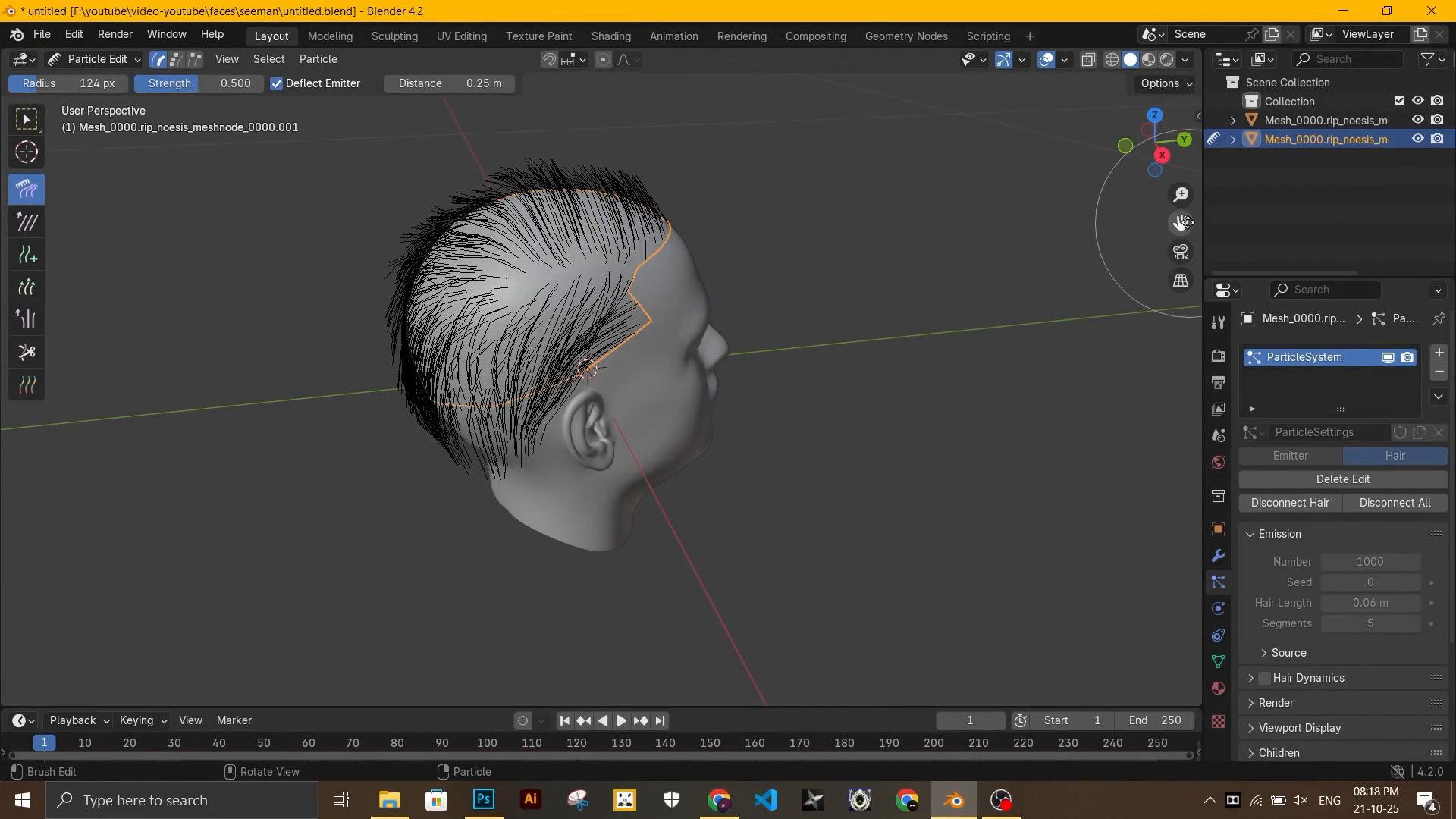
pyautogui.moveTo(1188, 224); pyautogui.dragTo(1263, 329)
pyautogui.scroll(2, 474, 181)
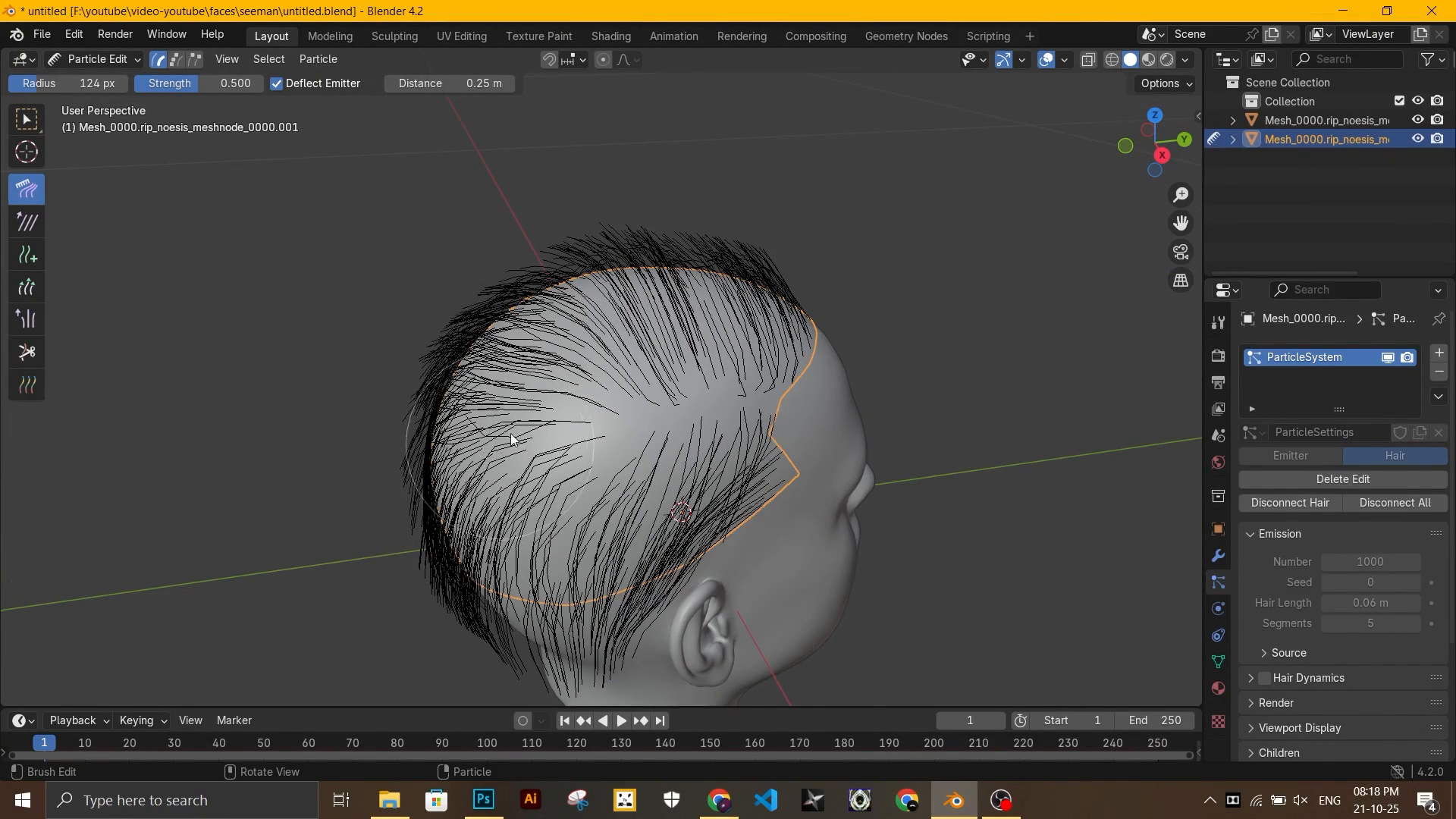
pyautogui.moveTo(499, 449); pyautogui.dragTo(523, 341, button='middle')
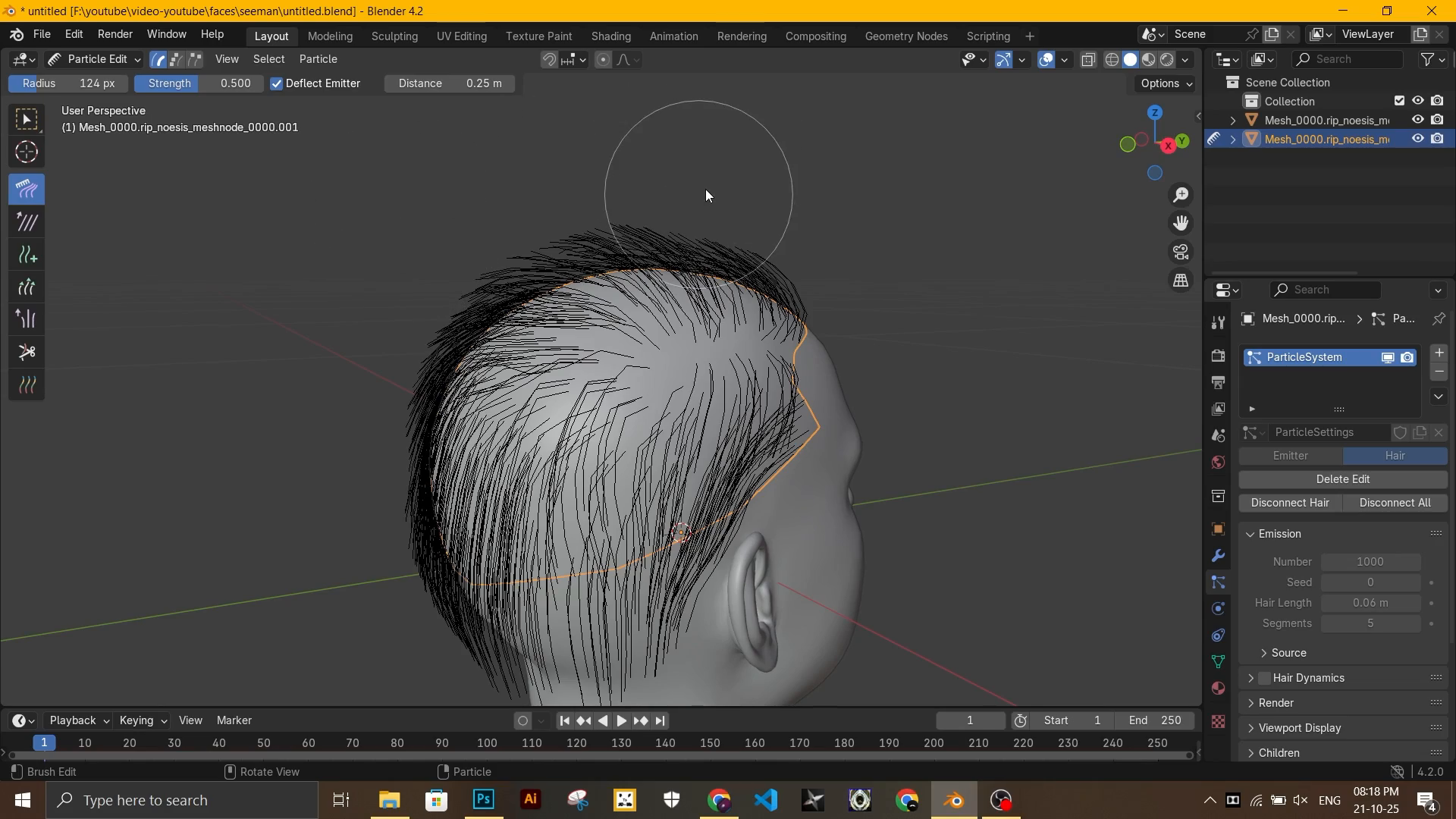
# Comb the front and top hair from the right-side parting across toward the head's left side
pyautogui.moveTo(791, 283); pyautogui.dragTo(428, 241, button='middle')
pyautogui.moveTo(419, 240); pyautogui.dragTo(599, 219)
pyautogui.moveTo(448, 212); pyautogui.dragTo(584, 197)
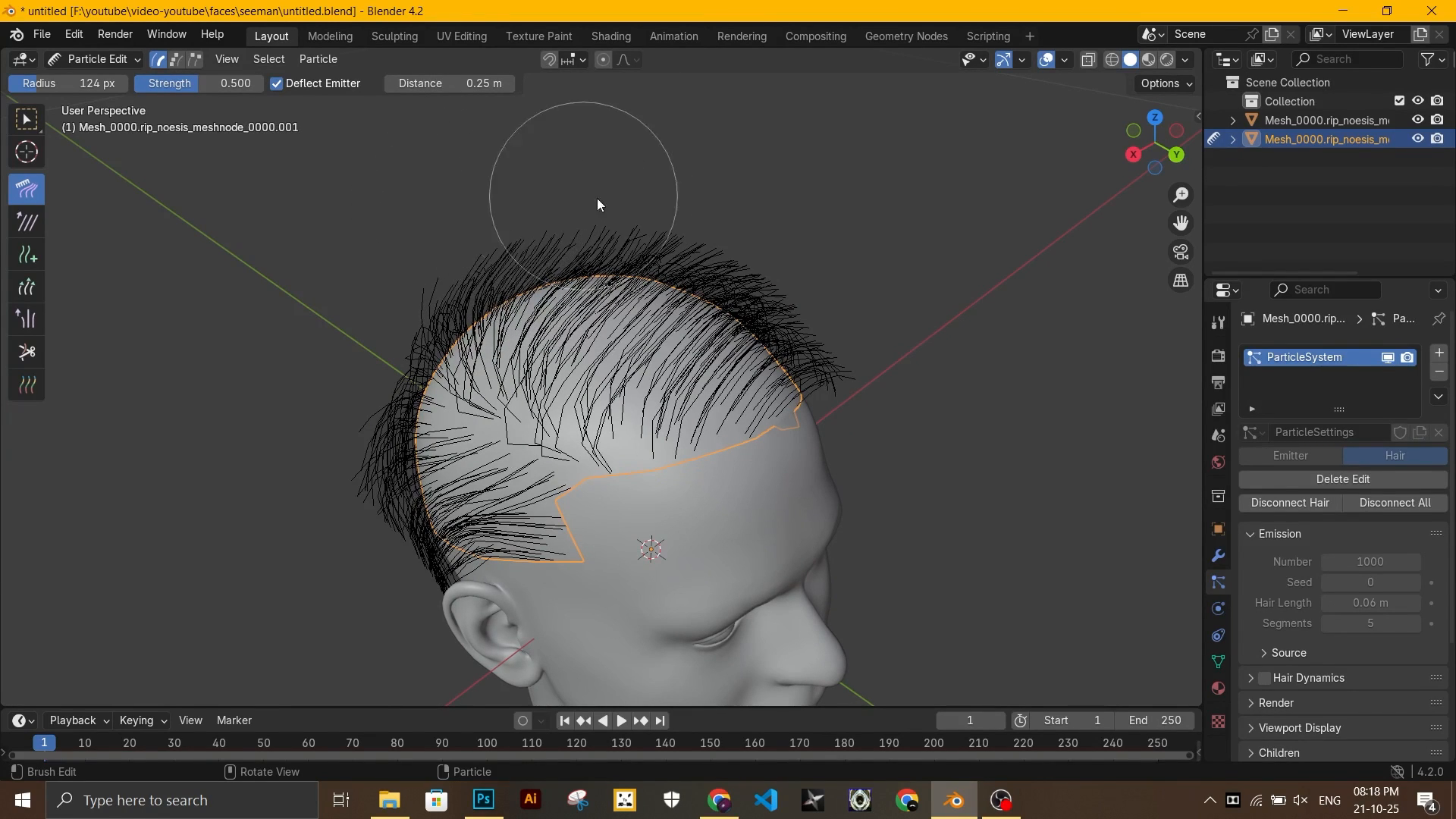
pyautogui.moveTo(565, 292); pyautogui.dragTo(614, 218)
pyautogui.moveTo(410, 347); pyautogui.dragTo(376, 318)
# Comb the hair at the right rear of the head downward
pyautogui.scroll(2, 437, 305)
pyautogui.moveTo(459, 308)
pyautogui.mouseDown(button='middle')
pyautogui.moveTo(531, 316)
pyautogui.moveTo(576, 228)
pyautogui.moveTo(590, 229)
pyautogui.mouseUp(button='middle')
pyautogui.scroll(-1, 518, 303)
pyautogui.moveTo(374, 361)
pyautogui.mouseDown()
pyautogui.moveTo(328, 451)
pyautogui.moveTo(313, 526)
pyautogui.mouseUp()
pyautogui.moveTo(411, 463); pyautogui.dragTo(401, 514)
# Comb the hair at the back of the crown across toward the head's left side and tidy the right rear
pyautogui.moveTo(411, 467); pyautogui.dragTo(462, 522, button='middle')
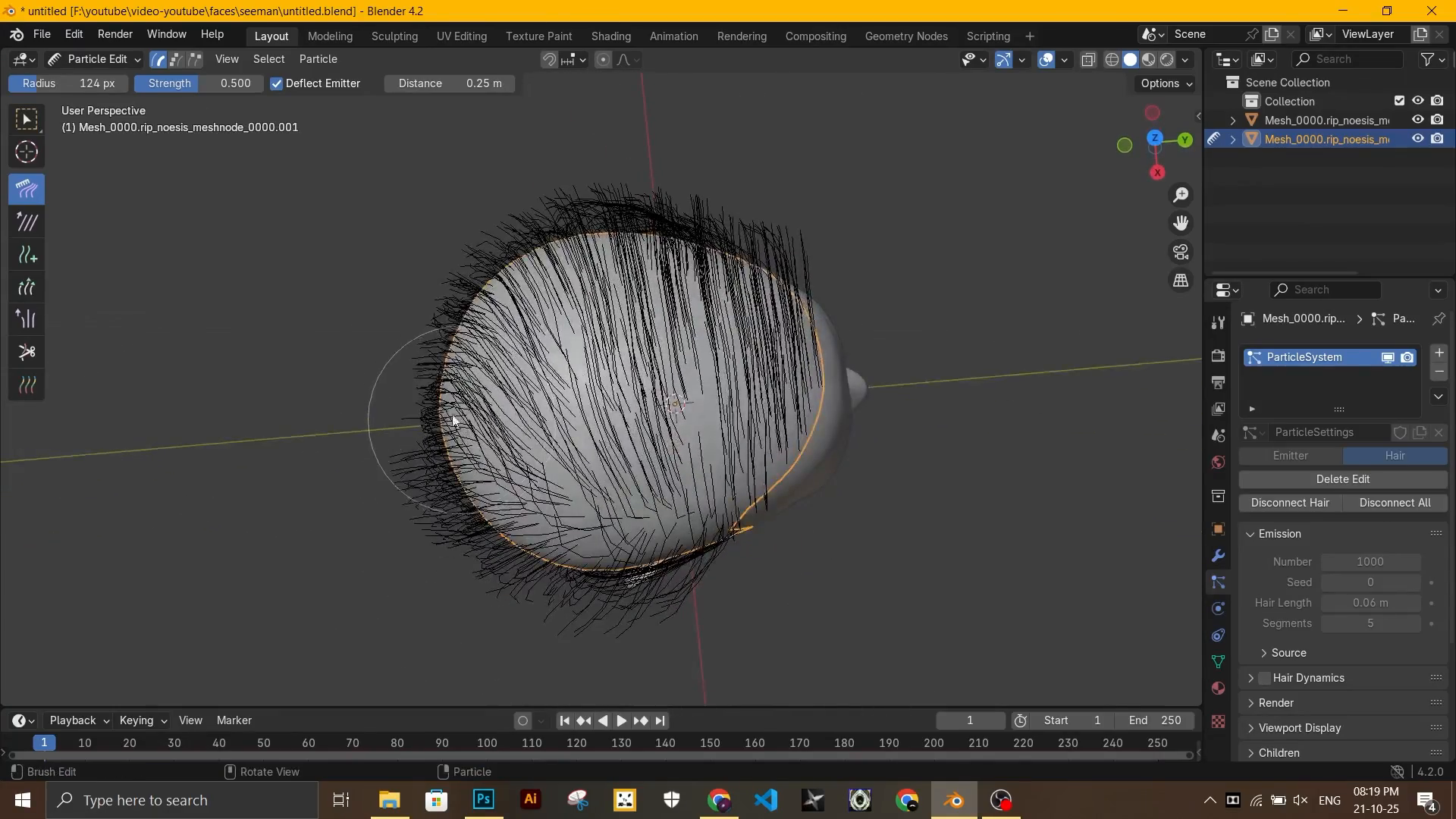
pyautogui.scroll(2, 461, 418)
pyautogui.moveTo(396, 486)
pyautogui.mouseDown()
pyautogui.moveTo(361, 340)
pyautogui.moveTo(379, 279)
pyautogui.moveTo(349, 208)
pyautogui.moveTo(391, 191)
pyautogui.moveTo(466, 202)
pyautogui.moveTo(456, 235)
pyautogui.moveTo(486, 288)
pyautogui.mouseUp()
pyautogui.moveTo(560, 353)
pyautogui.mouseDown(button='middle')
pyautogui.moveTo(581, 297)
pyautogui.moveTo(531, 356)
pyautogui.mouseUp(button='middle')
pyautogui.scroll(-3, 366, 541)
pyautogui.moveTo(365, 542); pyautogui.dragTo(369, 508, button='middle')
pyautogui.moveTo(368, 508); pyautogui.dragTo(402, 499)
# Switch to Object Mode with material preview shading and check the combed hair against the textured face
pyautogui.click(115, 58)
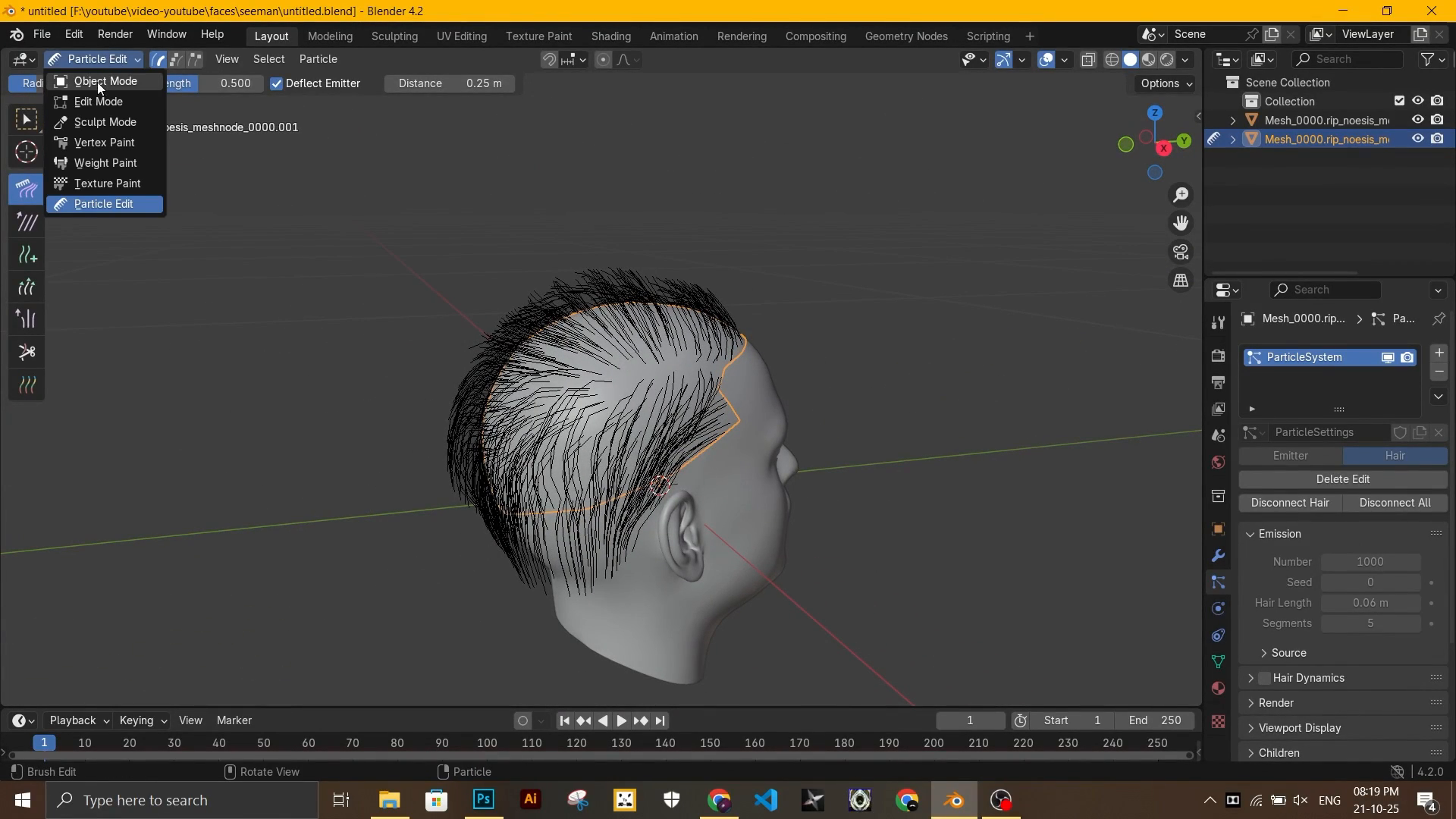
pyautogui.click(97, 80)
pyautogui.moveTo(957, 394); pyautogui.dragTo(664, 408, button='middle')
pyautogui.scroll(1, 636, 357)
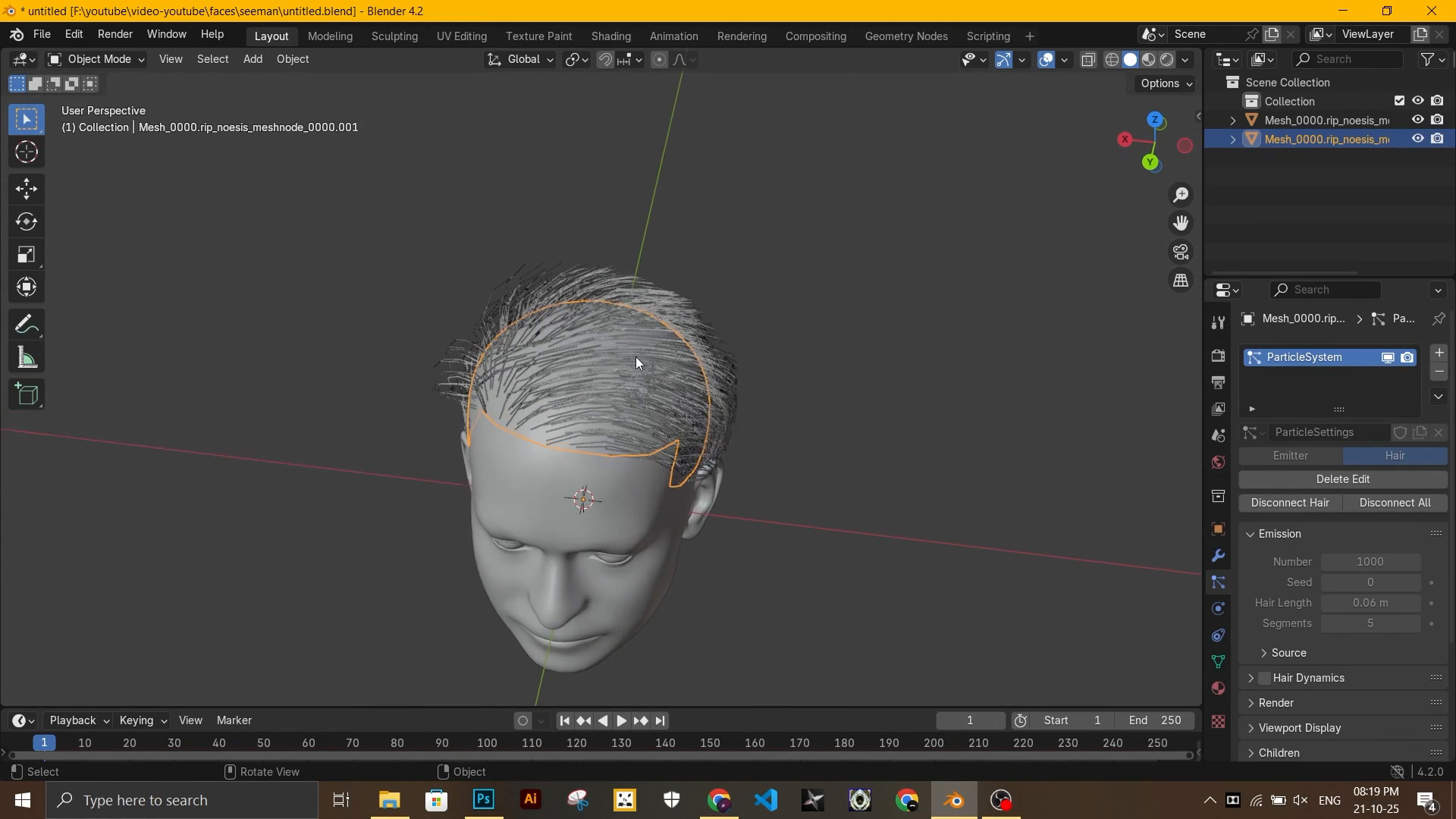
pyautogui.click(1149, 59)
pyautogui.moveTo(839, 458)
pyautogui.mouseDown(button='middle')
pyautogui.moveTo(881, 344)
pyautogui.moveTo(852, 368)
pyautogui.moveTo(865, 383)
pyautogui.mouseUp(button='middle')
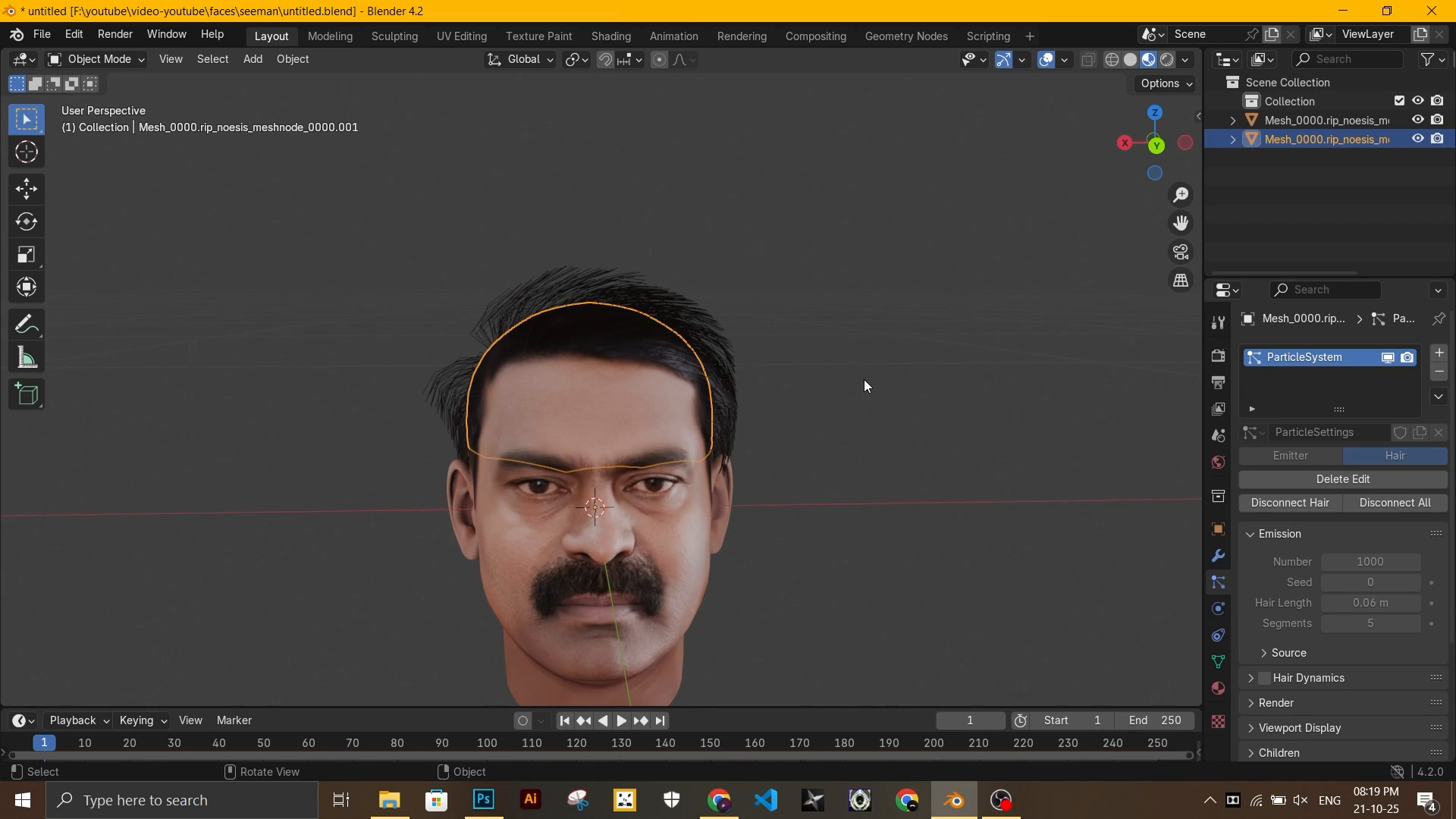
pyautogui.moveTo(761, 384); pyautogui.dragTo(830, 445, button='middle')
# Return to Particle Edit mode with solid shading and set the comb radius to 199 px
pyautogui.click(117, 59)
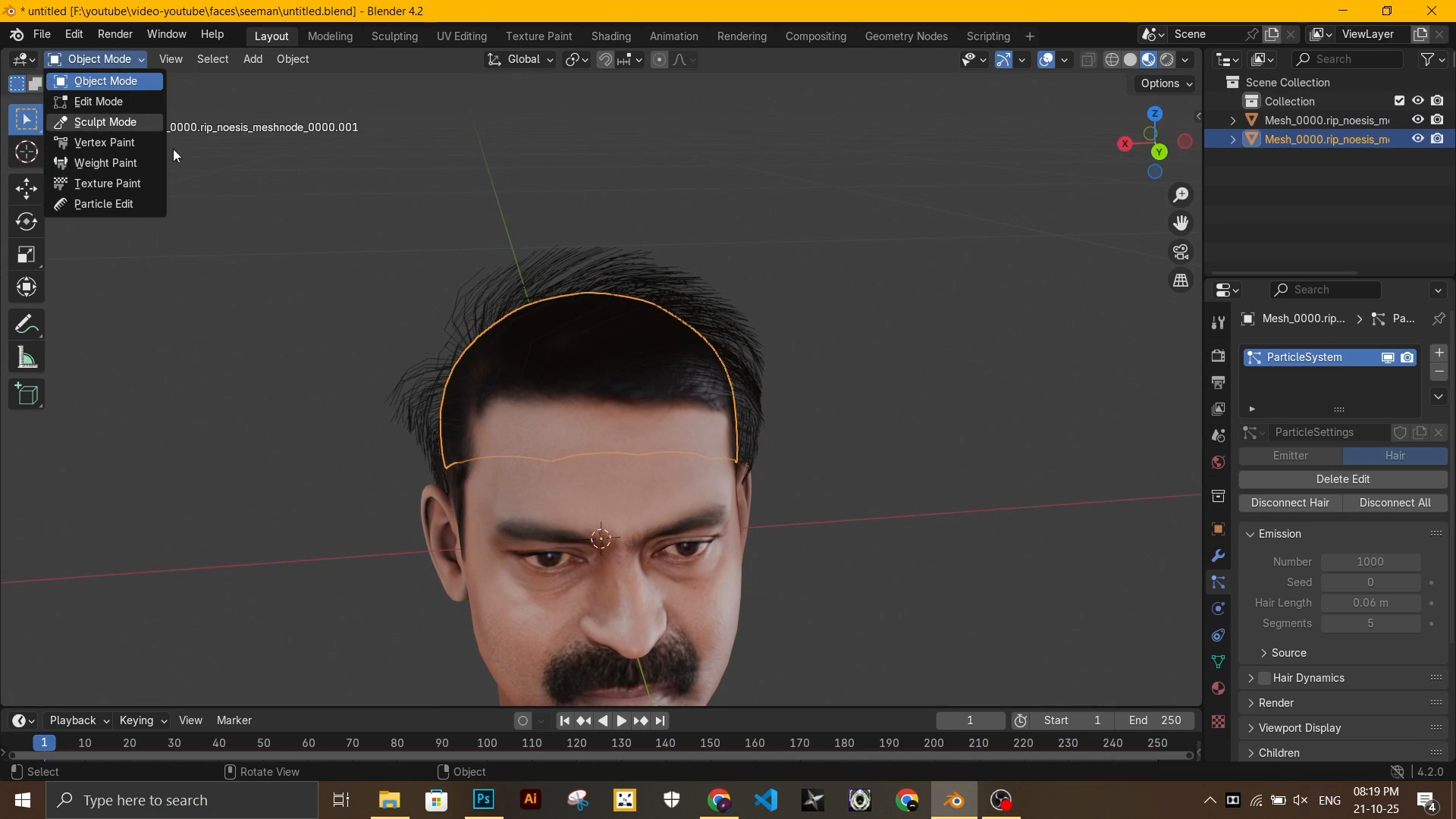
pyautogui.click(143, 203)
pyautogui.scroll(-2, 772, 379)
pyautogui.scroll(2, 772, 379)
pyautogui.moveTo(772, 380)
pyautogui.mouseDown(button='middle')
pyautogui.moveTo(709, 475)
pyautogui.moveTo(754, 387)
pyautogui.moveTo(847, 404)
pyautogui.moveTo(832, 481)
pyautogui.moveTo(744, 447)
pyautogui.mouseUp(button='middle')
pyautogui.click(1130, 59)
pyautogui.moveTo(50, 88); pyautogui.dragTo(132, 88)
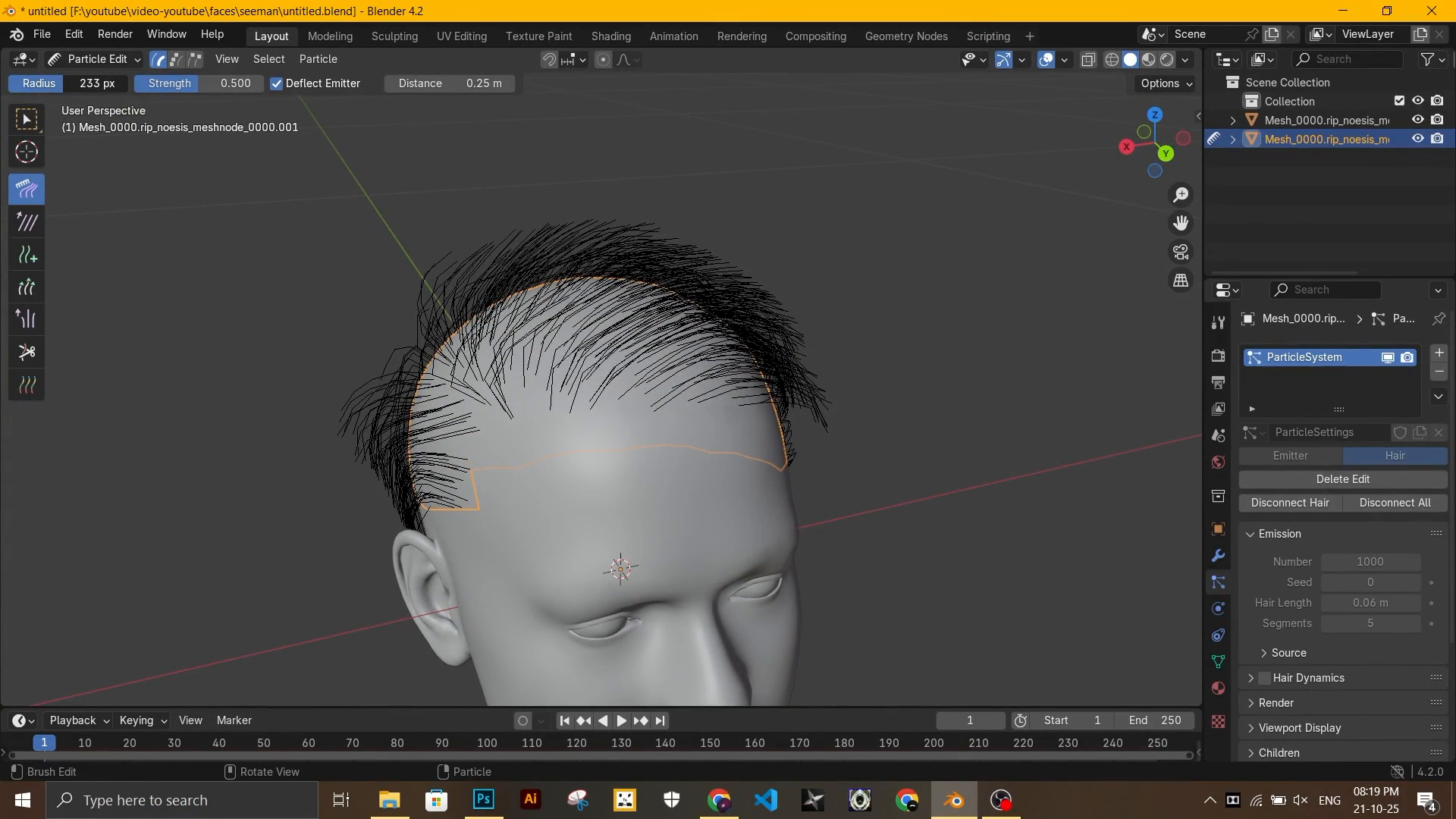
# Comb the front hair over the hairline and down the left temple with the large comb brush
pyautogui.moveTo(747, 413); pyautogui.dragTo(572, 468, button='middle')
pyautogui.moveTo(573, 455)
pyautogui.mouseDown()
pyautogui.moveTo(569, 508)
pyautogui.moveTo(569, 486)
pyautogui.mouseUp()
pyautogui.moveTo(691, 521); pyautogui.dragTo(612, 464, button='middle')
pyautogui.moveTo(471, 371); pyautogui.dragTo(457, 396)
pyautogui.moveTo(628, 431)
pyautogui.mouseDown(button='middle')
pyautogui.moveTo(736, 433)
pyautogui.moveTo(629, 449)
pyautogui.mouseUp(button='middle')
pyautogui.moveTo(590, 466); pyautogui.dragTo(631, 481)
pyautogui.moveTo(631, 481); pyautogui.dragTo(447, 426, button='middle')
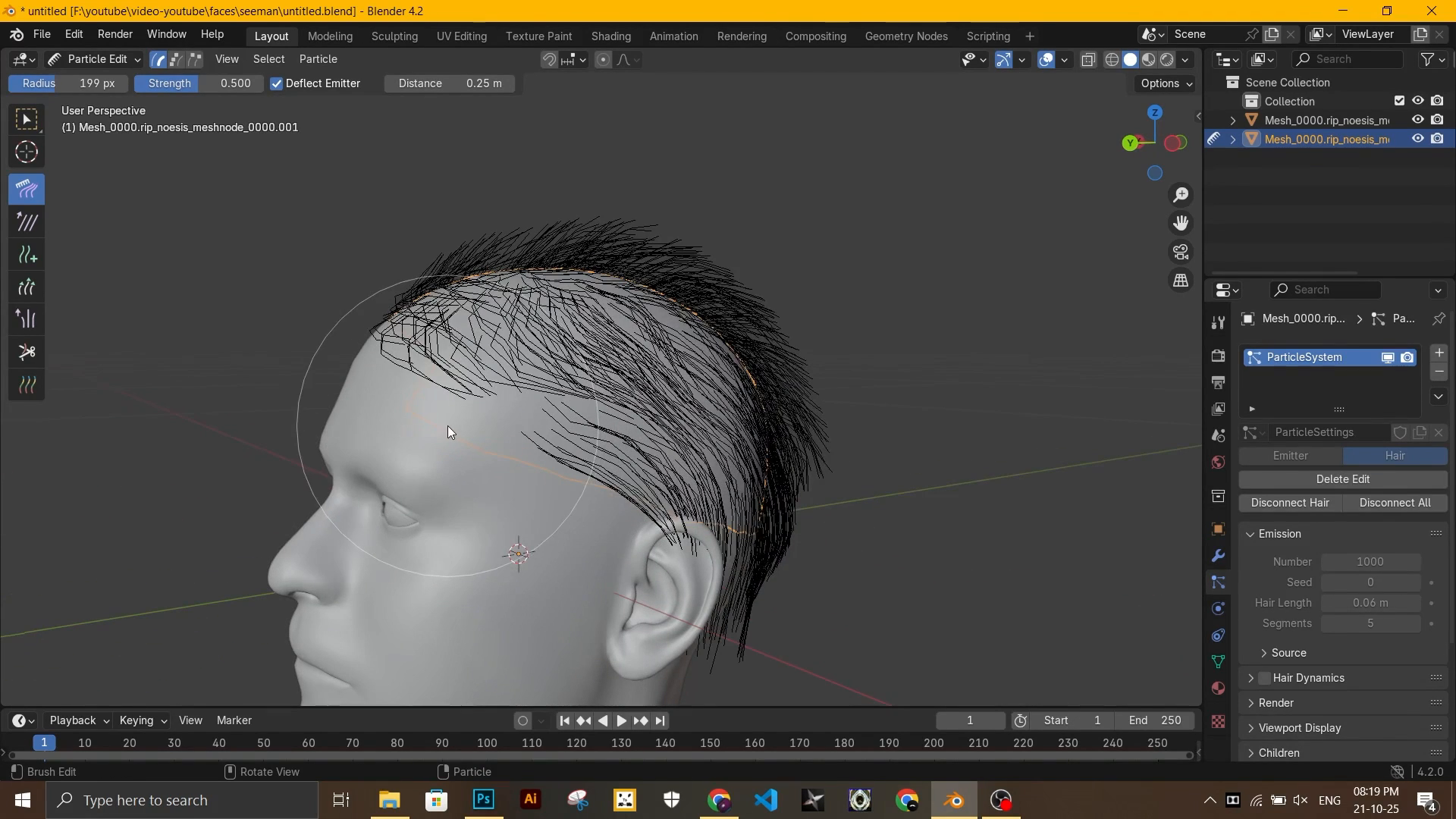
pyautogui.moveTo(586, 381); pyautogui.dragTo(591, 372)
pyautogui.moveTo(440, 413)
pyautogui.mouseDown()
pyautogui.moveTo(458, 408)
pyautogui.moveTo(393, 401)
pyautogui.mouseUp()
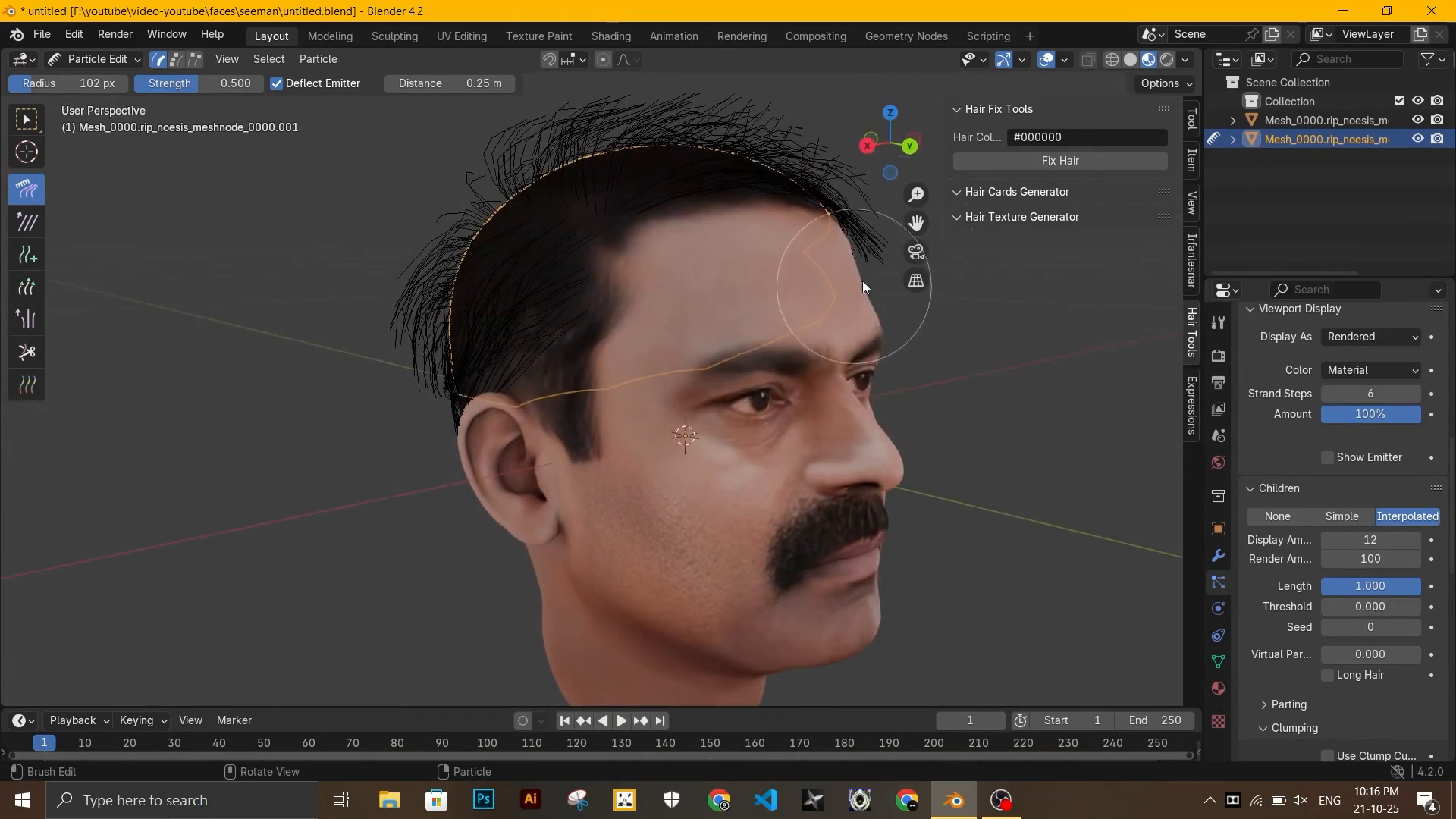
# Lengthen the front hair above the forehead with the Length brush and return to the Comb brush
pyautogui.moveTo(863, 281)
pyautogui.mouseDown(button='middle')
pyautogui.moveTo(258, 226)
pyautogui.moveTo(693, 270)
pyautogui.moveTo(343, 417)
pyautogui.moveTo(314, 191)
pyautogui.mouseUp(button='middle')
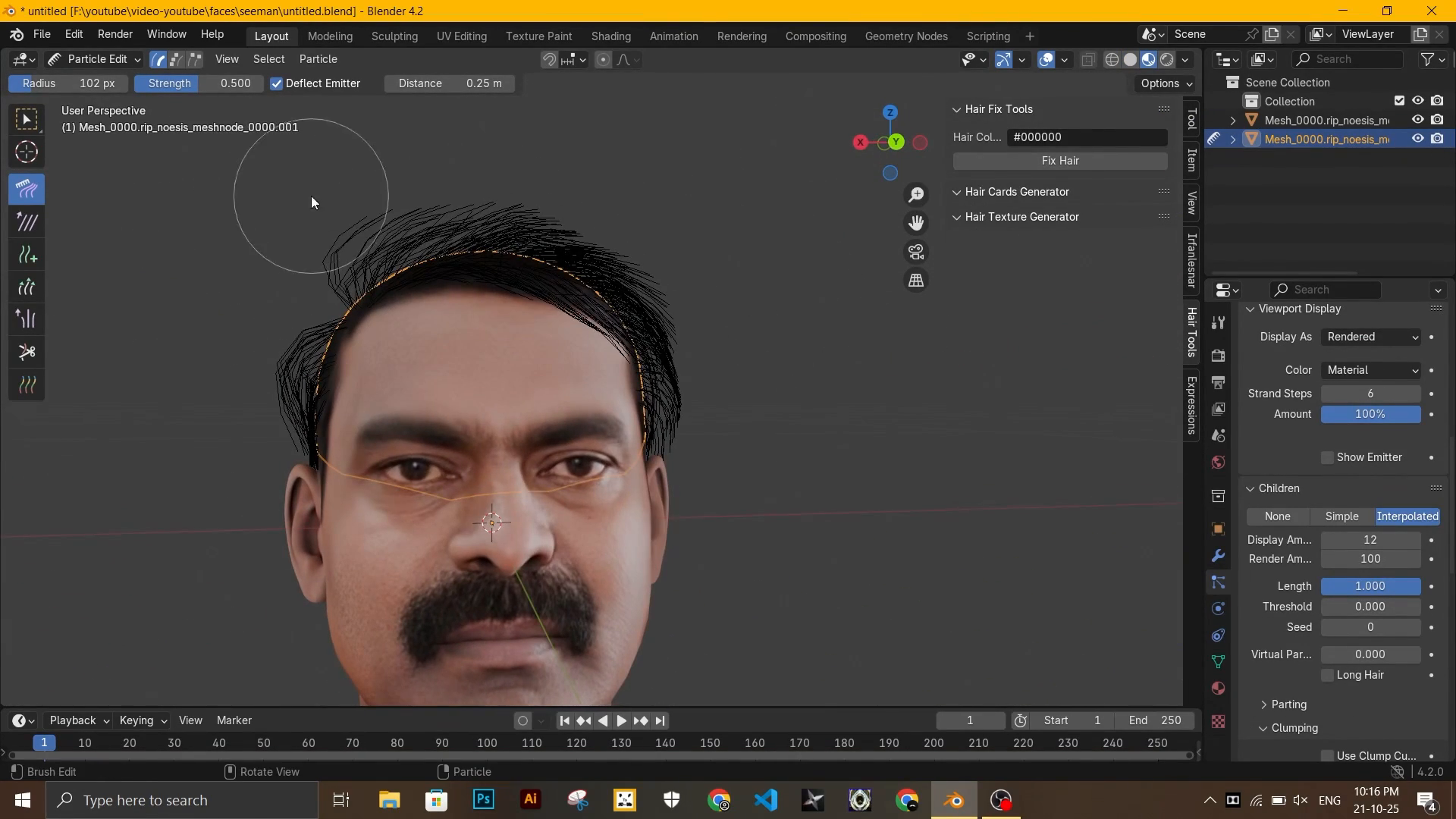
pyautogui.scroll(-3, 543, 280)
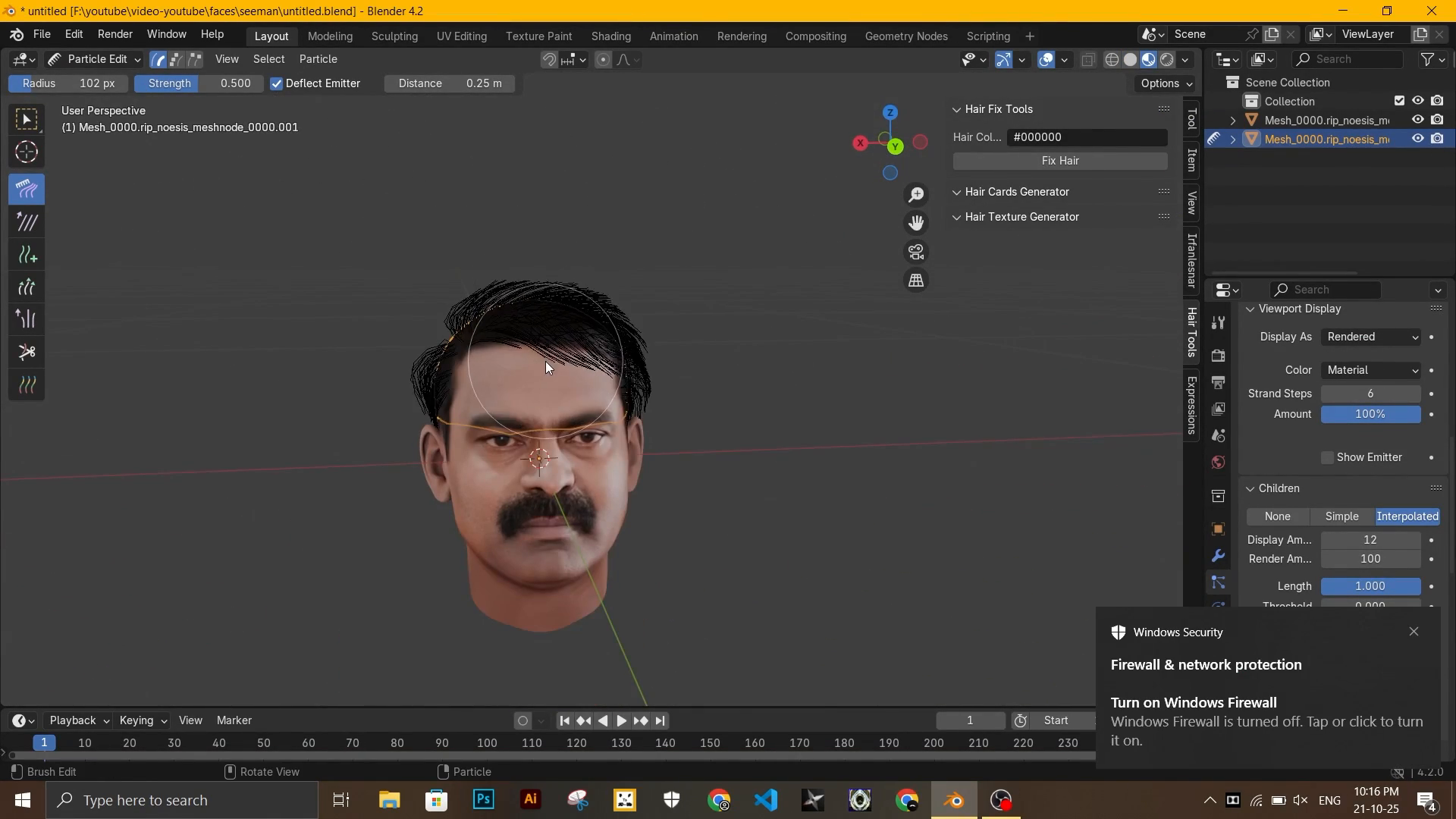
pyautogui.scroll(4, 544, 361)
pyautogui.click(27, 287)
pyautogui.moveTo(590, 363)
pyautogui.mouseDown()
pyautogui.moveTo(577, 372)
pyautogui.moveTo(587, 444)
pyautogui.moveTo(599, 429)
pyautogui.mouseUp()
pyautogui.click(27, 189)
pyautogui.moveTo(599, 429)
pyautogui.mouseDown(button='middle')
pyautogui.moveTo(740, 423)
pyautogui.moveTo(421, 407)
pyautogui.moveTo(604, 388)
pyautogui.mouseUp(button='middle')
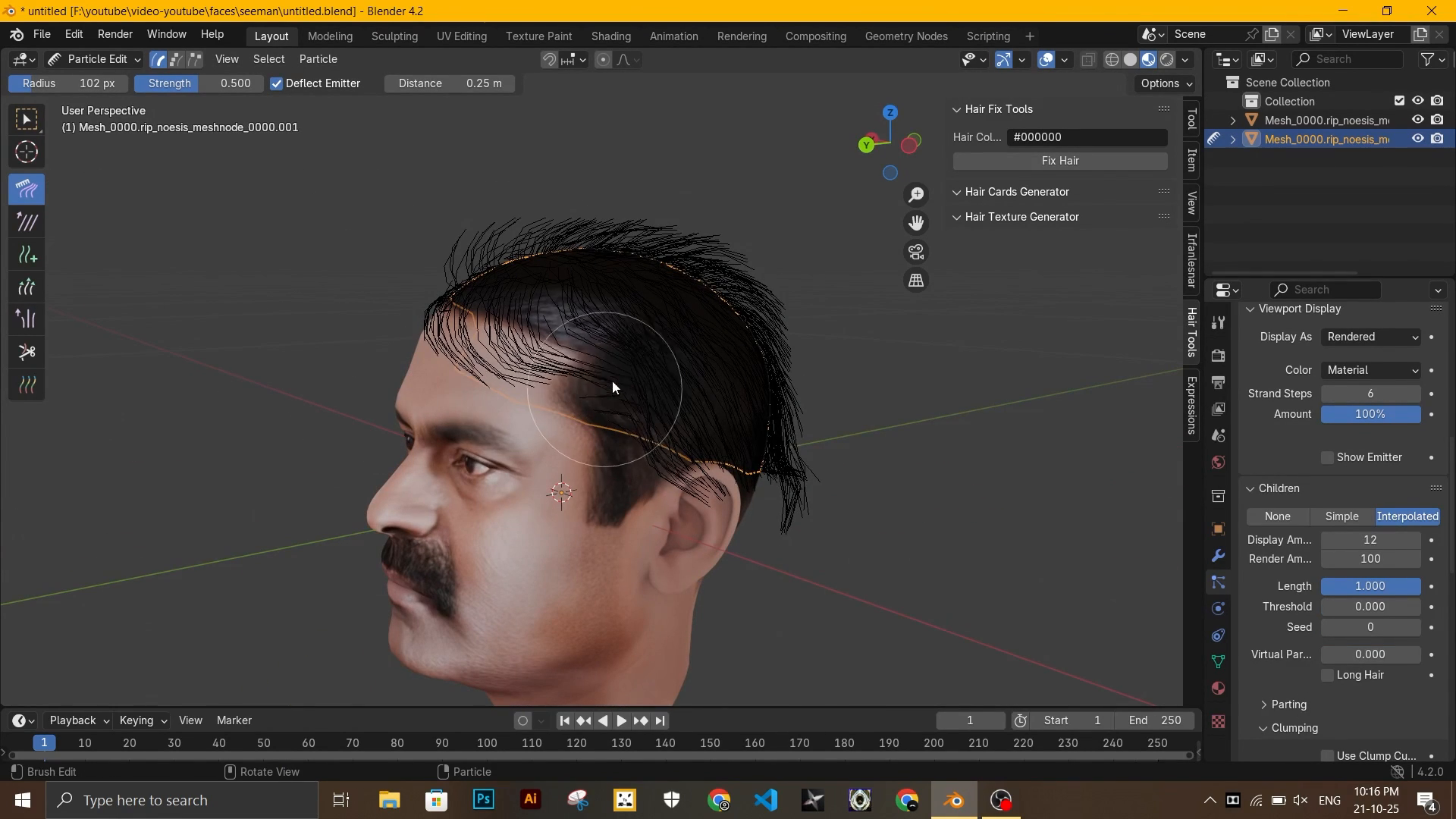
# Examine the hair from the back, side and front of the textured head, ending with the Comb brush active
pyautogui.moveTo(852, 482); pyautogui.dragTo(544, 545, button='middle')
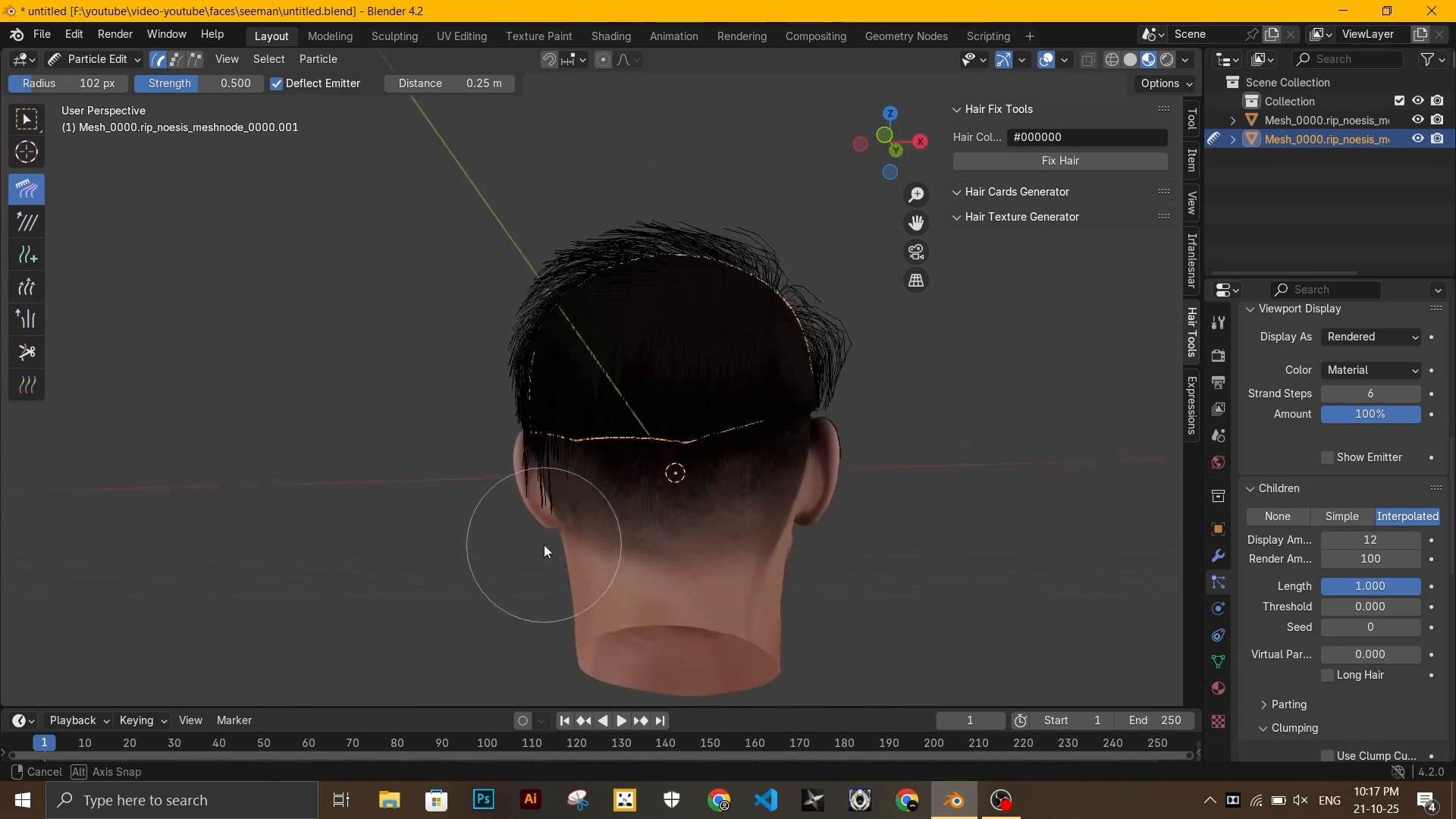
pyautogui.click(27, 287)
pyautogui.moveTo(577, 599); pyautogui.dragTo(650, 607, button='middle')
pyautogui.moveTo(555, 558)
pyautogui.mouseDown(button='middle')
pyautogui.moveTo(863, 566)
pyautogui.moveTo(880, 524)
pyautogui.mouseUp(button='middle')
pyautogui.press('c')
pyautogui.moveTo(542, 333)
pyautogui.mouseDown(button='middle')
pyautogui.moveTo(493, 309)
pyautogui.moveTo(421, 341)
pyautogui.moveTo(565, 494)
pyautogui.moveTo(544, 397)
pyautogui.moveTo(672, 371)
pyautogui.moveTo(488, 384)
pyautogui.moveTo(523, 349)
pyautogui.mouseUp(button='middle')
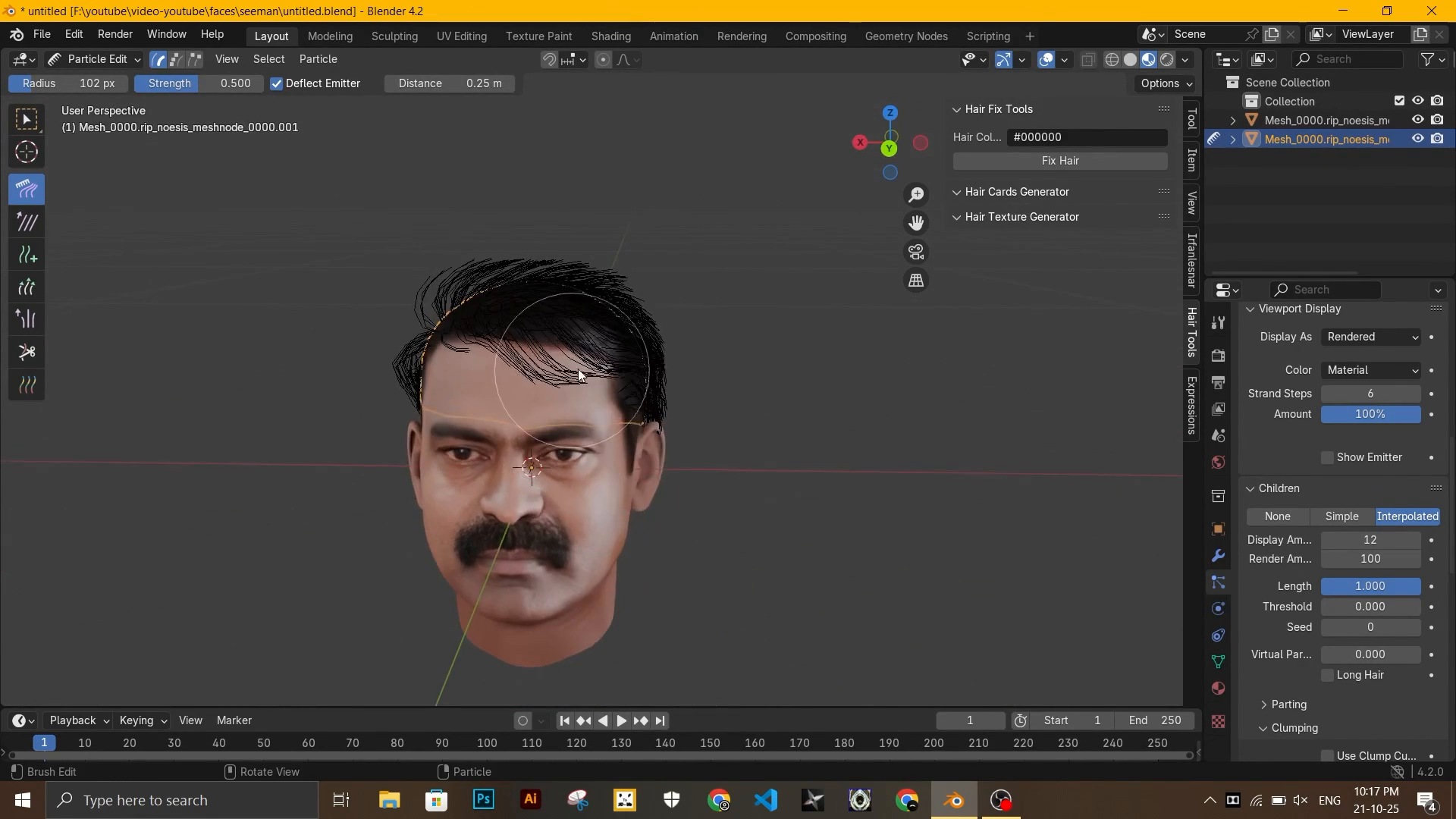
pyautogui.scroll(5, 529, 330)
pyautogui.scroll(-5, 405, 259)
pyautogui.scroll(2, 652, 249)
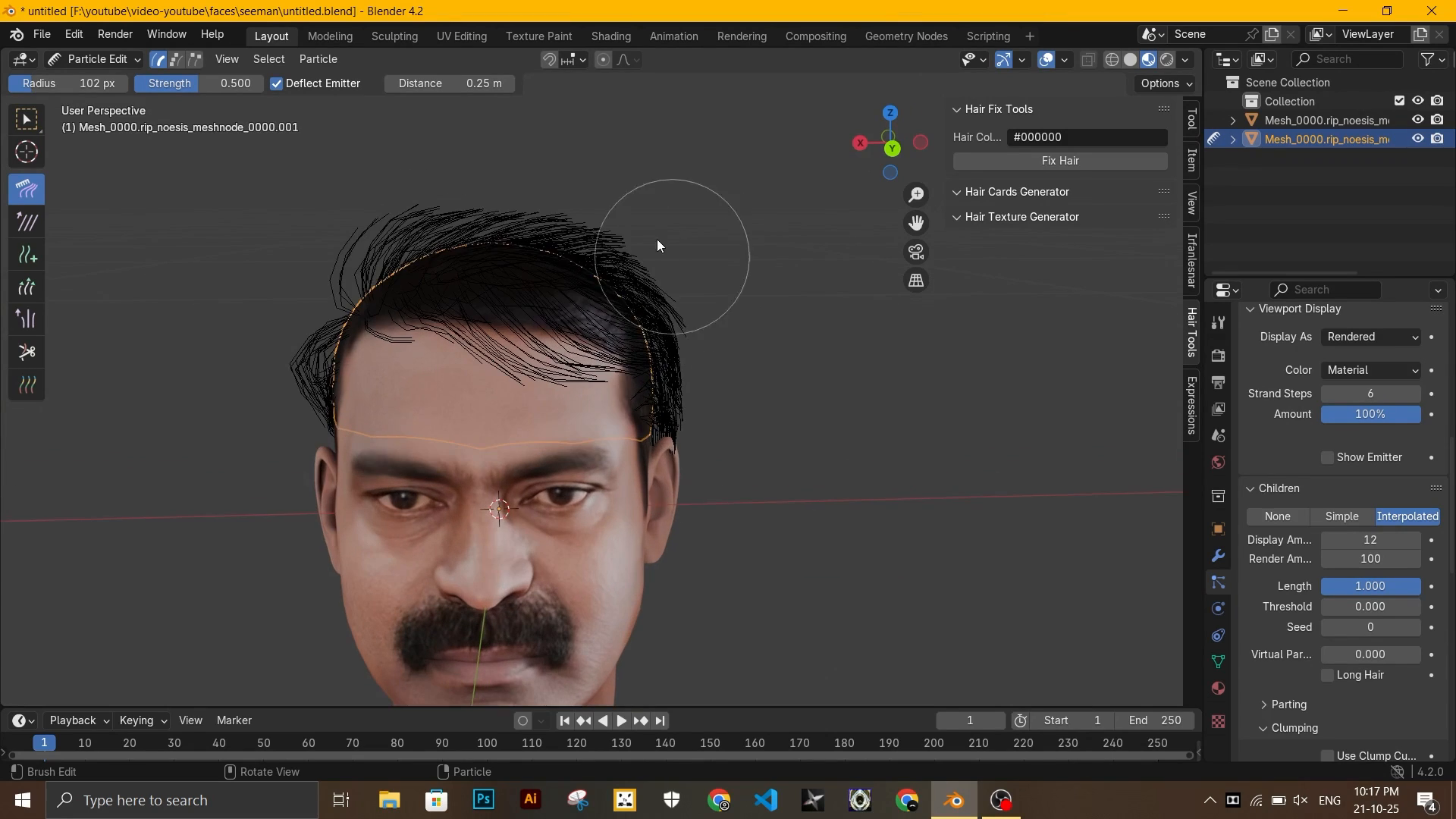
# Examine the combed hair from the front and side in Object Mode, ending in Particle Edit mode
pyautogui.moveTo(743, 292); pyautogui.dragTo(739, 279, button='middle')
pyautogui.click(98, 59)
pyautogui.click(105, 81)
pyautogui.scroll(-1, 537, 285)
pyautogui.moveTo(539, 287); pyautogui.dragTo(572, 326, button='middle')
pyautogui.click(99, 59)
pyautogui.click(104, 204)
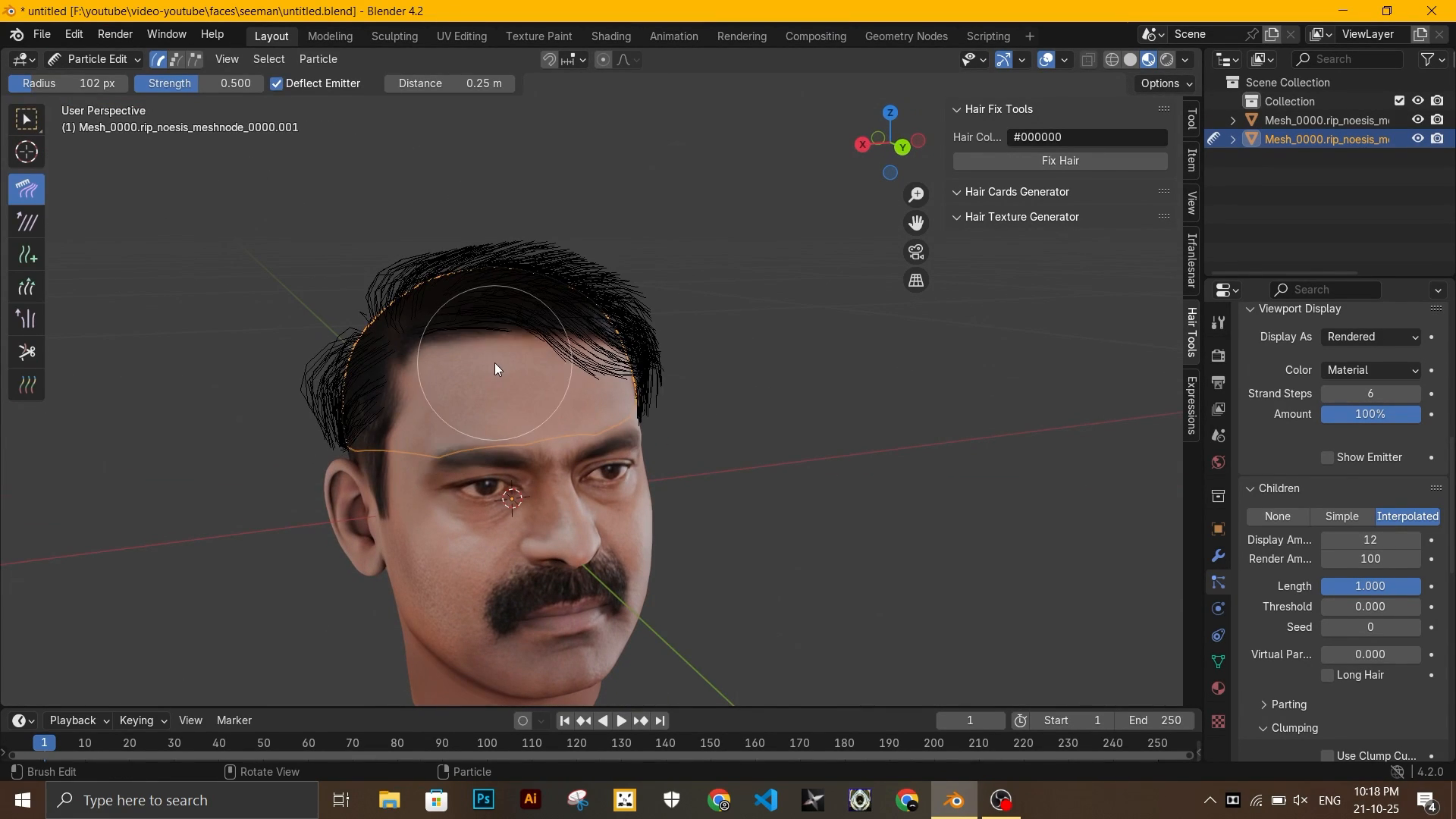
pyautogui.moveTo(503, 367); pyautogui.dragTo(471, 374, button='middle')
pyautogui.scroll(-1, 516, 395)
pyautogui.click(98, 59)
pyautogui.click(106, 81)
pyautogui.moveTo(667, 454)
pyautogui.mouseDown(button='middle')
pyautogui.moveTo(666, 393)
pyautogui.moveTo(738, 385)
pyautogui.moveTo(694, 435)
pyautogui.moveTo(716, 389)
pyautogui.moveTo(557, 423)
pyautogui.moveTo(682, 469)
pyautogui.moveTo(258, 447)
pyautogui.mouseUp(button='middle')
pyautogui.scroll(2, 739, 386)
pyautogui.scroll(-2, 739, 385)
pyautogui.click(107, 59)
pyautogui.click(104, 204)
# Comb the hair at the side of the head and above the forehead in Particle Edit mode, then return to Object Mode
pyautogui.moveTo(258, 447)
pyautogui.mouseDown()
pyautogui.moveTo(252, 486)
pyautogui.moveTo(267, 319)
pyautogui.moveTo(356, 228)
pyautogui.mouseUp()
pyautogui.click(107, 59)
pyautogui.click(99, 81)
pyautogui.moveTo(685, 461); pyautogui.dragTo(545, 352, button='middle')
pyautogui.click(545, 352)
pyautogui.click(107, 58)
pyautogui.click(99, 195)
pyautogui.moveTo(485, 372); pyautogui.dragTo(590, 391)
pyautogui.click(113, 59)
pyautogui.click(98, 81)
pyautogui.moveTo(524, 436); pyautogui.dragTo(758, 395, button='middle')
# Set the Clump value of the interpolated child hairs to 0.164
pyautogui.scroll(-10, 1309, 545)
pyautogui.moveTo(1363, 599); pyautogui.dragTo(1350, 599)
pyautogui.moveTo(842, 593); pyautogui.dragTo(986, 590, button='middle')
pyautogui.scroll(-5, 1312, 566)
pyautogui.scroll(1, 1274, 575)
pyautogui.click(1338, 585)
pyautogui.scroll(-4, 1244, 637)
pyautogui.scroll(5, 1262, 651)
# Set the child hairs' uniform roughness to 0.005 and the clumping shape to 0.045
pyautogui.moveTo(1359, 484)
pyautogui.mouseDown()
pyautogui.moveTo(1385, 484)
pyautogui.moveTo(1365, 484)
pyautogui.mouseUp()
pyautogui.keyDown('shift'); pyautogui.moveTo(828, 281); pyautogui.dragTo(955, 245, button='middle'); pyautogui.keyUp('shift')
pyautogui.scroll(1, 747, 338)
pyautogui.moveTo(745, 338); pyautogui.dragTo(728, 376, button='middle')
pyautogui.moveTo(1358, 384)
pyautogui.mouseDown()
pyautogui.moveTo(1386, 363)
pyautogui.moveTo(1366, 362)
pyautogui.moveTo(1362, 382)
pyautogui.mouseUp()
# Try a higher endpoint roughness on the child hairs and set it back to 0.000
pyautogui.moveTo(1370, 522); pyautogui.dragTo(1385, 522)
pyautogui.moveTo(840, 509); pyautogui.dragTo(807, 472, button='middle')
pyautogui.scroll(-1, 807, 472)
pyautogui.moveTo(1372, 523); pyautogui.dragTo(1359, 523)
pyautogui.scroll(1, 816, 474)
pyautogui.moveTo(797, 455); pyautogui.dragTo(826, 402, button='middle')
pyautogui.scroll(-1, 825, 408)
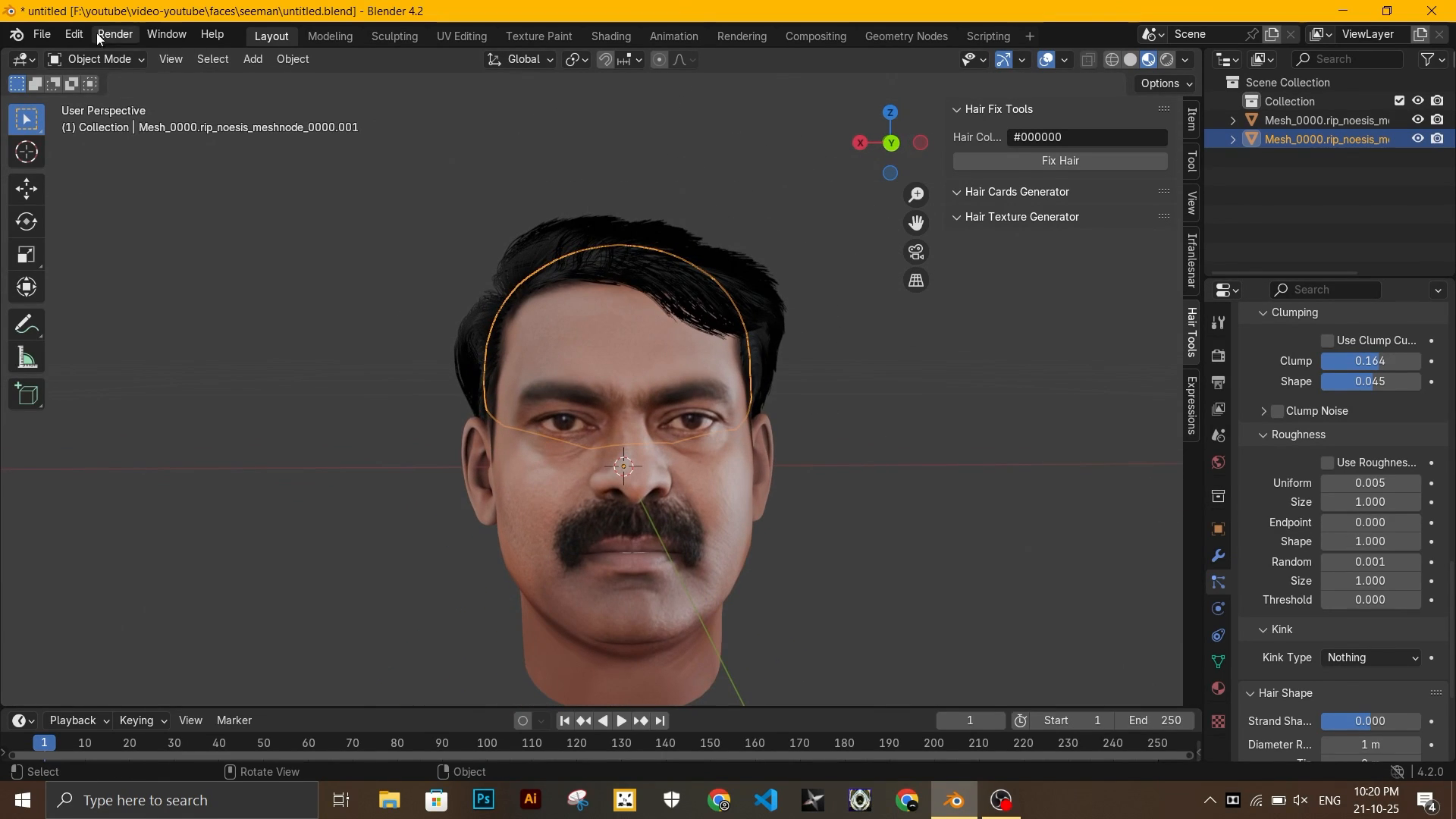
# Examine the clumped hair from the front and the back of the head in Object Mode
pyautogui.click(95, 59)
pyautogui.click(103, 204)
pyautogui.click(94, 59)
pyautogui.click(90, 81)
pyautogui.click(875, 501)
pyautogui.scroll(-2, 875, 501)
pyautogui.moveTo(875, 501); pyautogui.dragTo(452, 489, button='middle')
# Shorten the hair at the back of the scalp with the Length brush set to Shrink, and reselect the scalp in Object Mode
pyautogui.click(658, 356)
pyautogui.click(94, 59)
pyautogui.click(104, 203)
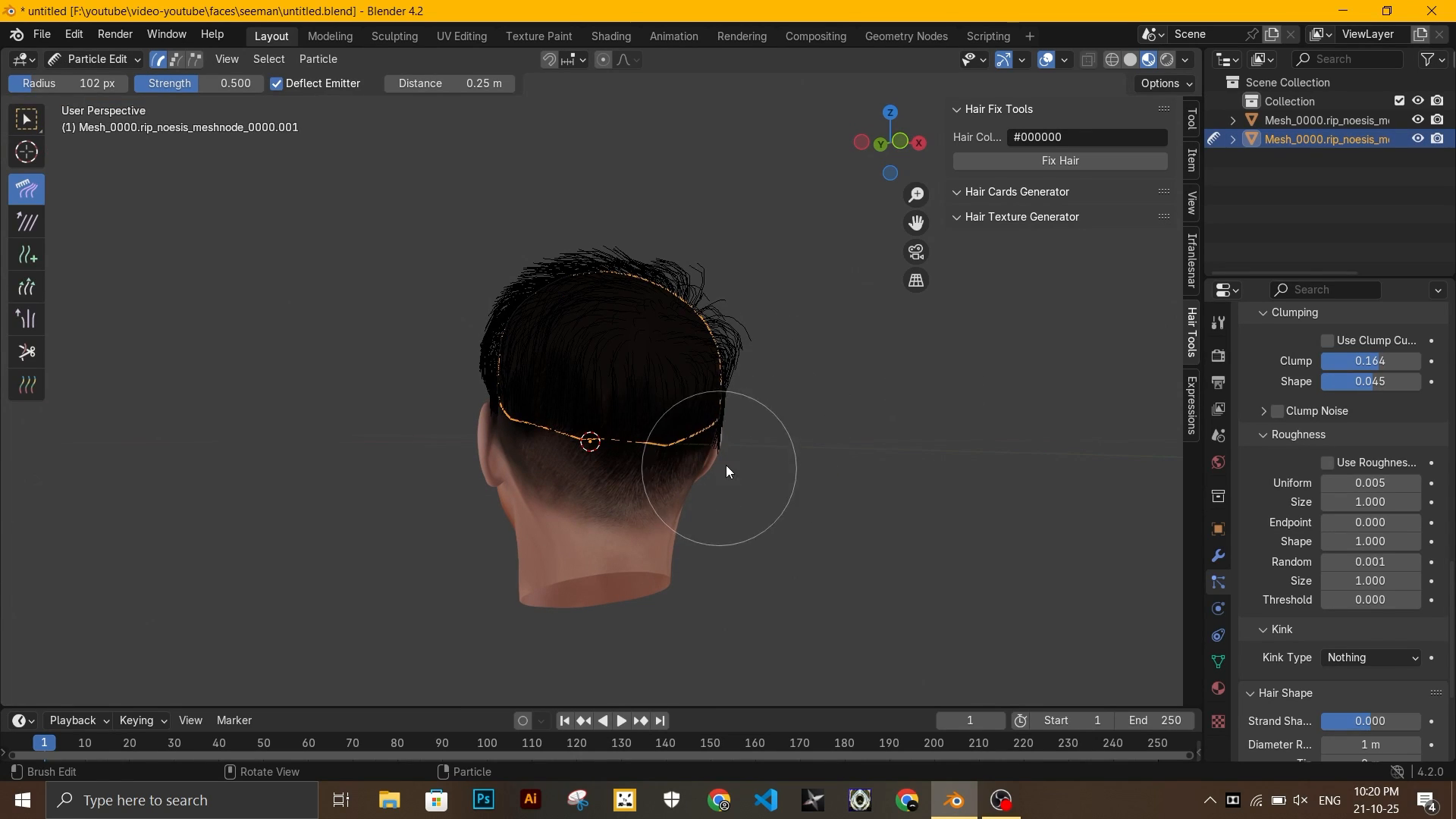
pyautogui.scroll(3, 871, 520)
pyautogui.click(27, 287)
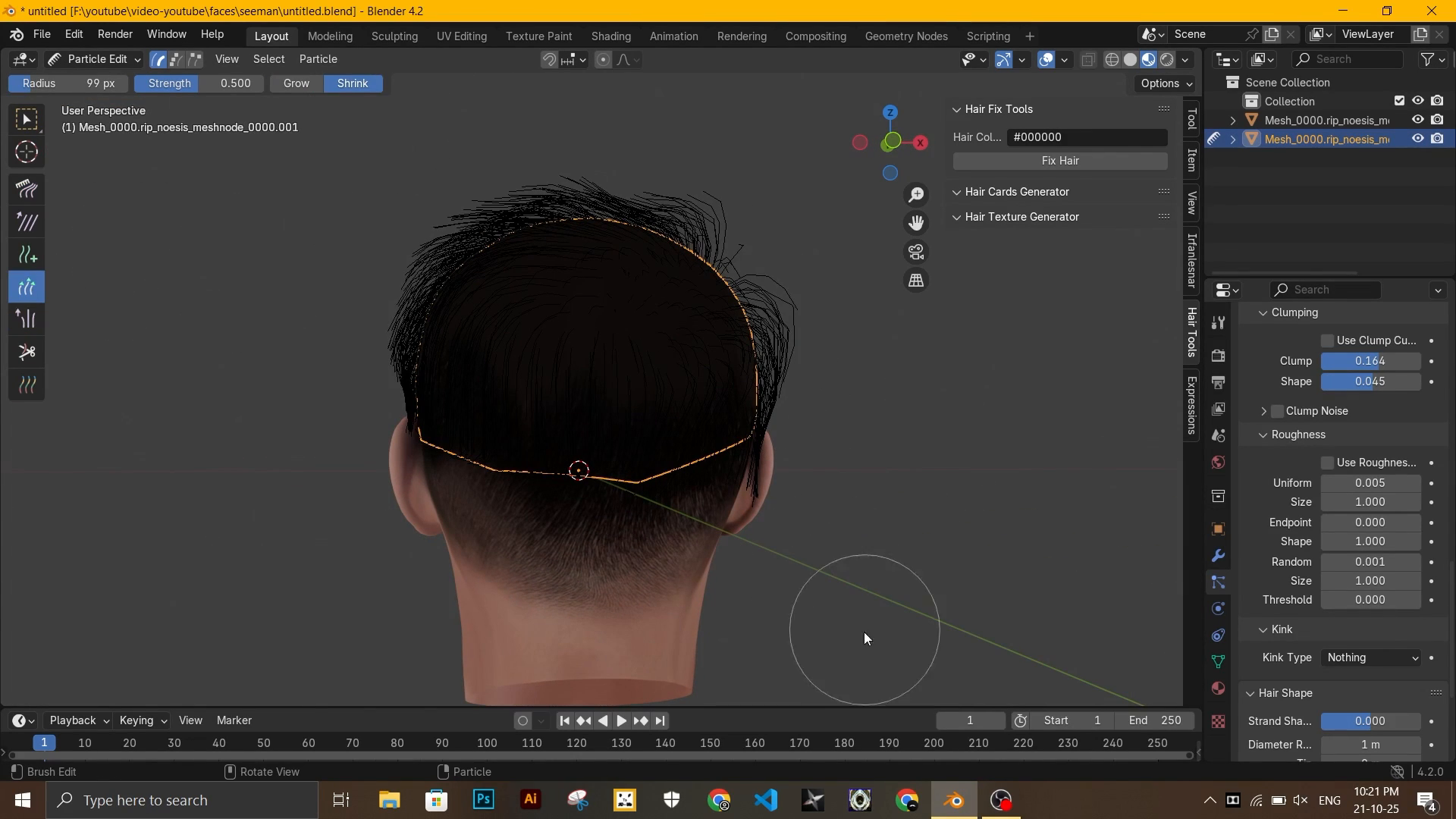
pyautogui.moveTo(801, 559); pyautogui.dragTo(906, 590, button='middle')
pyautogui.click(95, 59)
pyautogui.click(89, 80)
pyautogui.click(713, 550)
pyautogui.click(706, 356)
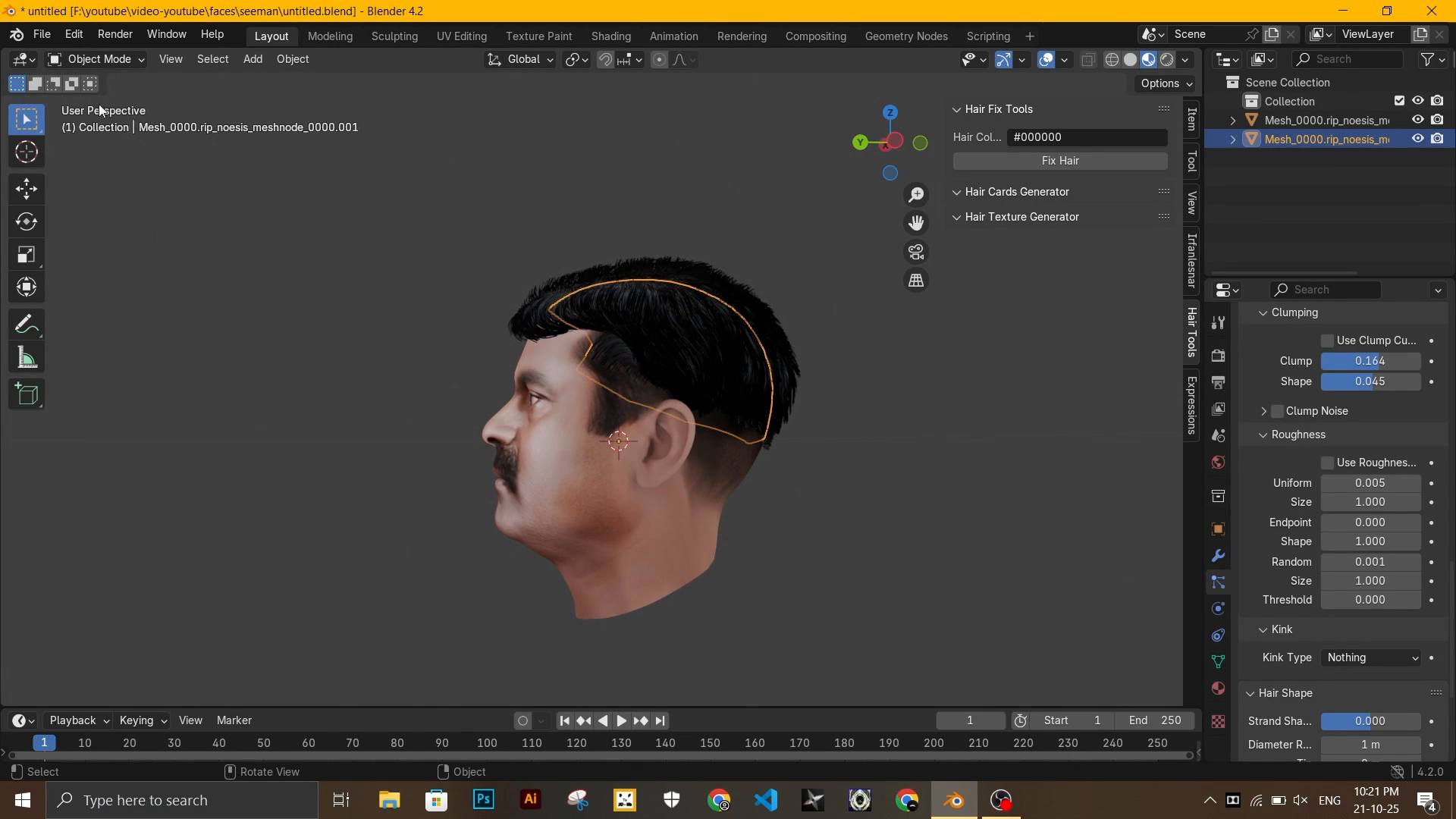
# Comb the hair along the crown from the side view in Particle Edit mode and check it in Object Mode
pyautogui.click(95, 59)
pyautogui.click(90, 203)
pyautogui.moveTo(801, 497)
pyautogui.mouseDown(button='middle')
pyautogui.moveTo(710, 493)
pyautogui.moveTo(851, 522)
pyautogui.mouseUp(button='middle')
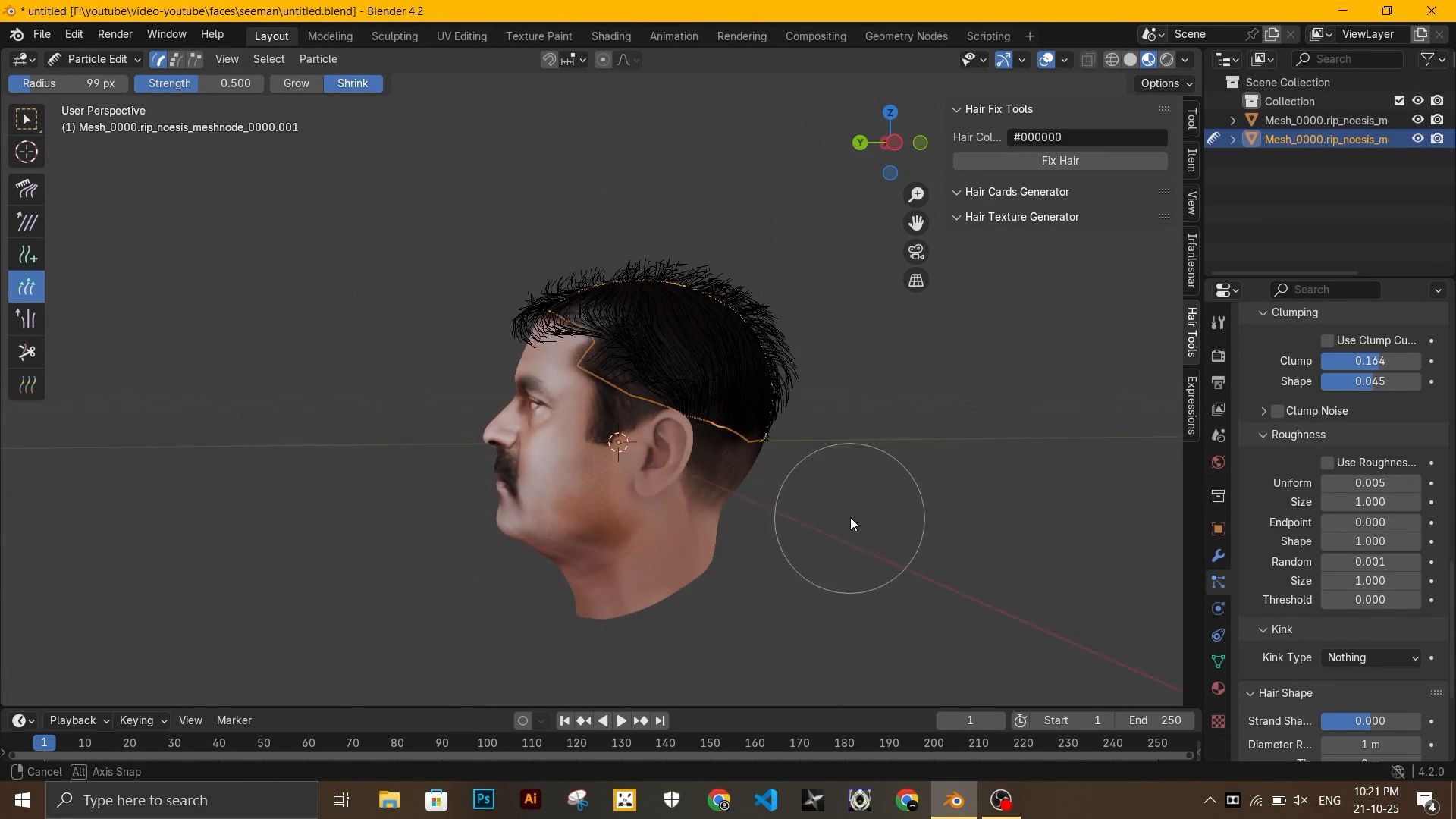
pyautogui.click(26, 190)
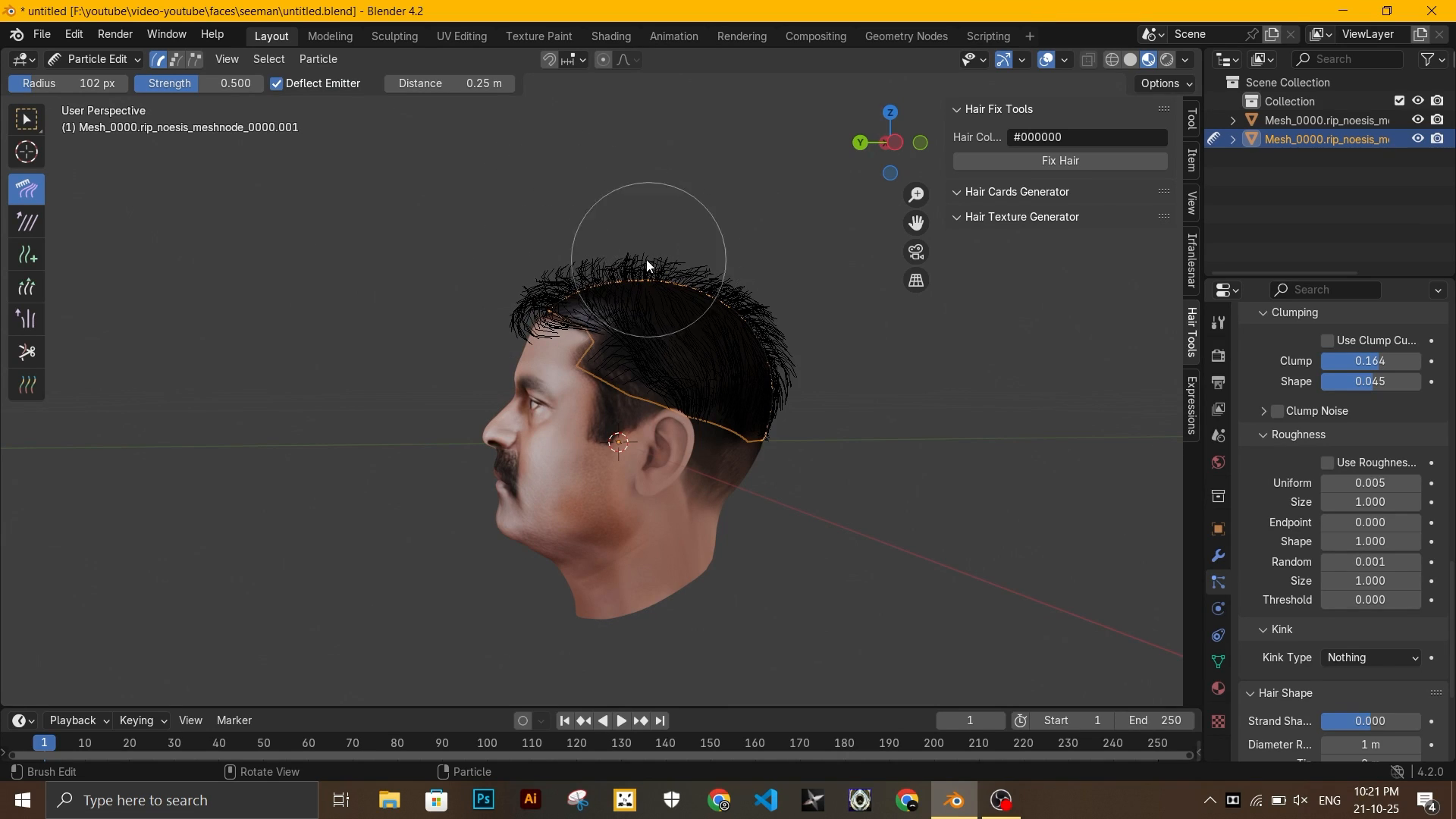
pyautogui.click(95, 59)
pyautogui.click(89, 80)
pyautogui.moveTo(716, 488); pyautogui.dragTo(631, 540, button='middle')
pyautogui.click(877, 534)
pyautogui.click(701, 353)
# Trim the stray scalp hairs with the Cut brush in Particle Edit mode and return to Object Mode
pyautogui.click(94, 59)
pyautogui.click(91, 202)
pyautogui.click(27, 351)
pyautogui.click(95, 60)
pyautogui.click(90, 80)
# Select the head and scalp meshes together and rotate them about the vertical axis with the Rotate tool
pyautogui.click(899, 552)
pyautogui.moveTo(373, 173); pyautogui.dragTo(846, 641)
pyautogui.click(27, 222)
pyautogui.moveTo(668, 448); pyautogui.dragTo(394, 501)
pyautogui.moveTo(395, 500); pyautogui.dragTo(728, 548, button='middle')
pyautogui.click(728, 547)
# Comb the front hair of the scalp mesh above the forehead with the Comb brush and return to Object Mode
pyautogui.scroll(2, 667, 471)
pyautogui.moveTo(629, 402)
pyautogui.mouseDown(button='middle')
pyautogui.moveTo(602, 389)
pyautogui.moveTo(560, 248)
pyautogui.mouseUp(button='middle')
pyautogui.click(560, 249)
pyautogui.click(95, 59)
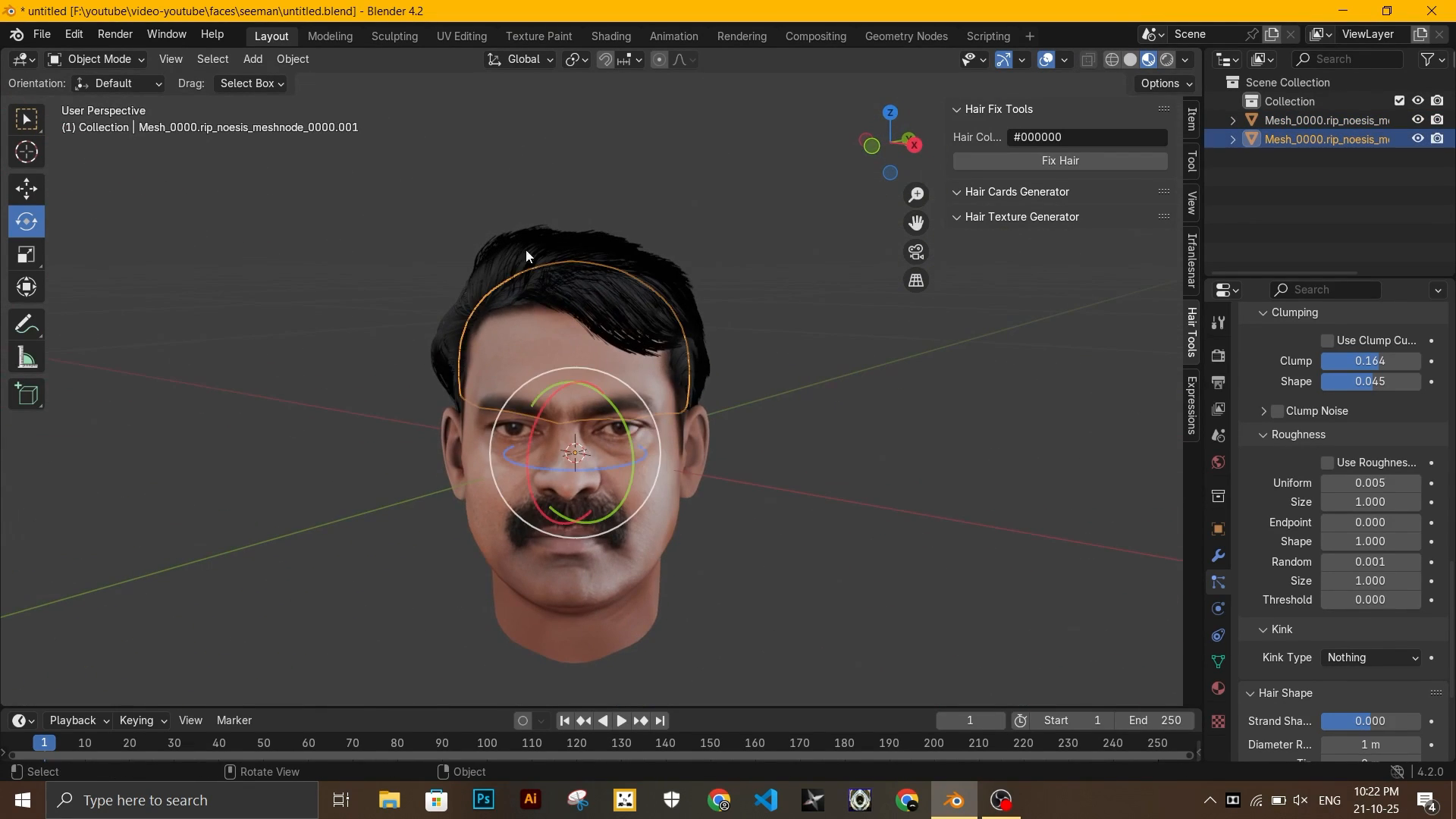
pyautogui.click(91, 203)
pyautogui.click(26, 189)
pyautogui.click(95, 59)
pyautogui.click(114, 78)
pyautogui.click(795, 389)
# Comb the hair on top of the head flatter in Particle Edit mode and inspect the head in Object Mode
pyautogui.click(489, 254)
pyautogui.click(95, 59)
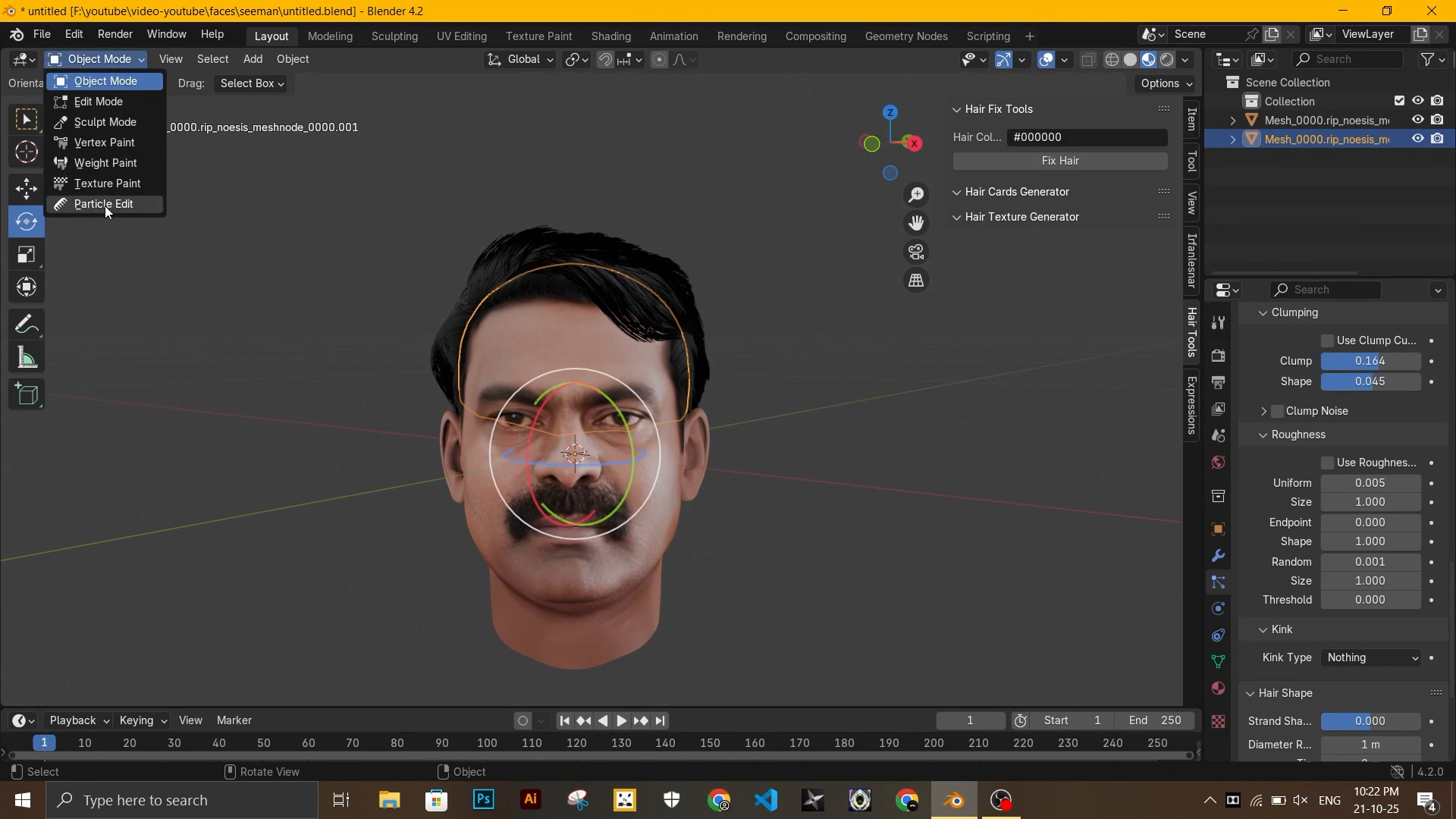
pyautogui.click(91, 202)
pyautogui.click(99, 59)
pyautogui.click(110, 78)
pyautogui.click(805, 438)
pyautogui.moveTo(869, 439); pyautogui.dragTo(810, 440, button='middle')
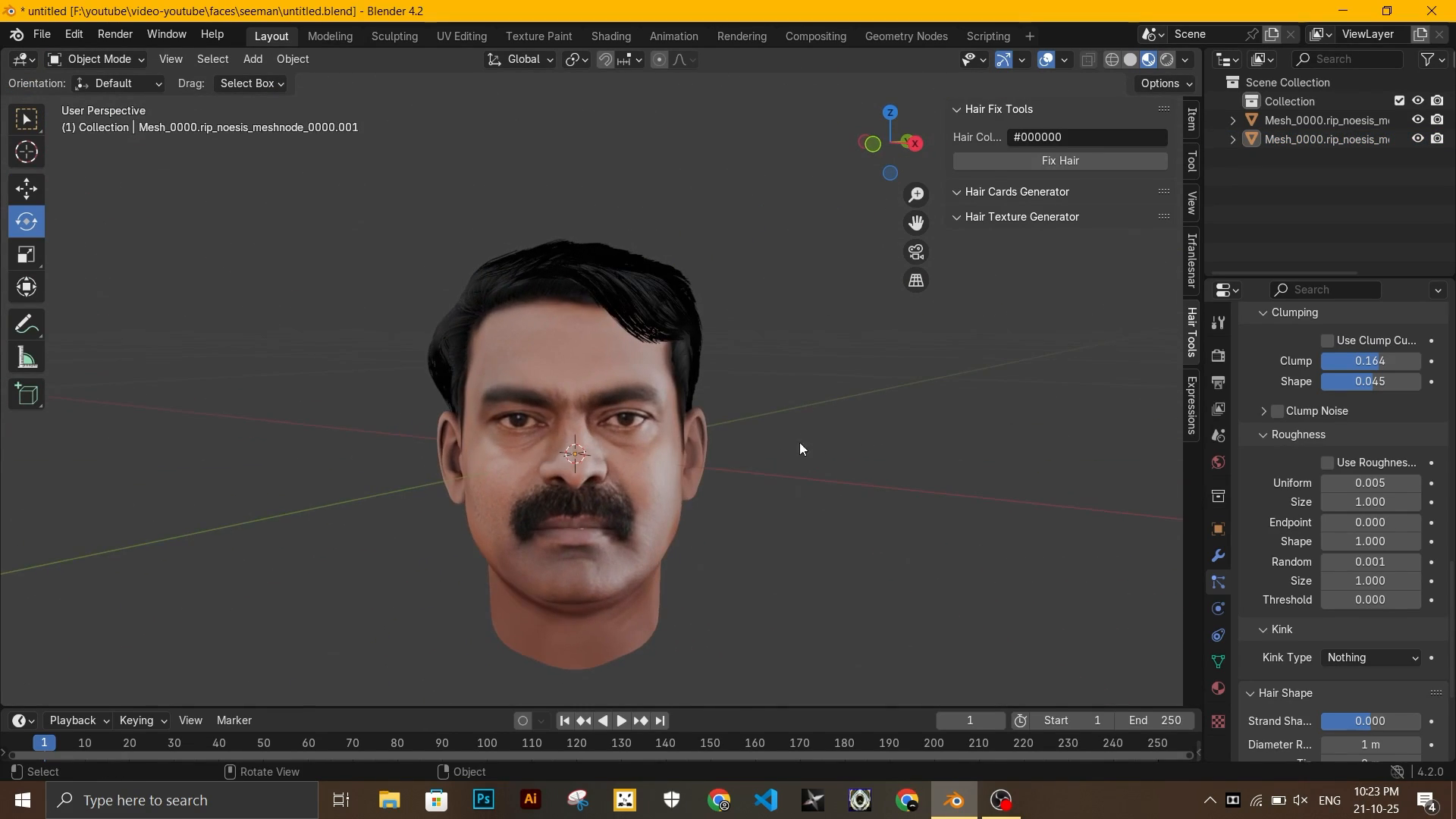
pyautogui.scroll(-1, 808, 447)
pyautogui.moveTo(776, 593); pyautogui.dragTo(684, 562, button='middle')
pyautogui.scroll(5, 773, 456)
pyautogui.moveTo(780, 447); pyautogui.dragTo(684, 435, button='middle')
# Comb the front and side hair downward in Particle Edit mode with solid shading
pyautogui.click(759, 430)
pyautogui.click(99, 59)
pyautogui.click(103, 202)
pyautogui.click(1130, 60)
pyautogui.scroll(-2, 758, 513)
pyautogui.moveTo(886, 569)
pyautogui.mouseDown(button='middle')
pyautogui.moveTo(920, 558)
pyautogui.moveTo(899, 571)
pyautogui.mouseUp(button='middle')
pyautogui.moveTo(605, 319); pyautogui.dragTo(715, 381)
pyautogui.moveTo(634, 275)
pyautogui.mouseDown(button='middle')
pyautogui.moveTo(709, 328)
pyautogui.moveTo(678, 282)
pyautogui.mouseUp(button='middle')
pyautogui.moveTo(649, 360); pyautogui.dragTo(781, 502)
pyautogui.moveTo(614, 441); pyautogui.dragTo(772, 529)
pyautogui.moveTo(941, 528); pyautogui.dragTo(910, 503, button='middle')
# Return to Object Mode with Material Preview shading and deselect the scalp mesh
pyautogui.click(98, 59)
pyautogui.click(101, 80)
pyautogui.scroll(-1, 728, 250)
pyautogui.click(1148, 59)
pyautogui.moveTo(839, 547)
pyautogui.mouseDown(button='middle')
pyautogui.moveTo(907, 543)
pyautogui.moveTo(897, 638)
pyautogui.moveTo(581, 467)
pyautogui.moveTo(712, 511)
pyautogui.moveTo(854, 235)
pyautogui.mouseUp(button='middle')
pyautogui.click(907, 543)
# Frame the whole head in the viewport and hide the gizmos and overlays
pyautogui.scroll(-6, 712, 511)
pyautogui.scroll(2, 712, 511)
pyautogui.keyDown('shift'); pyautogui.moveTo(661, 608); pyautogui.dragTo(701, 578, button='middle'); pyautogui.keyUp('shift')
pyautogui.scroll(1, 701, 577)
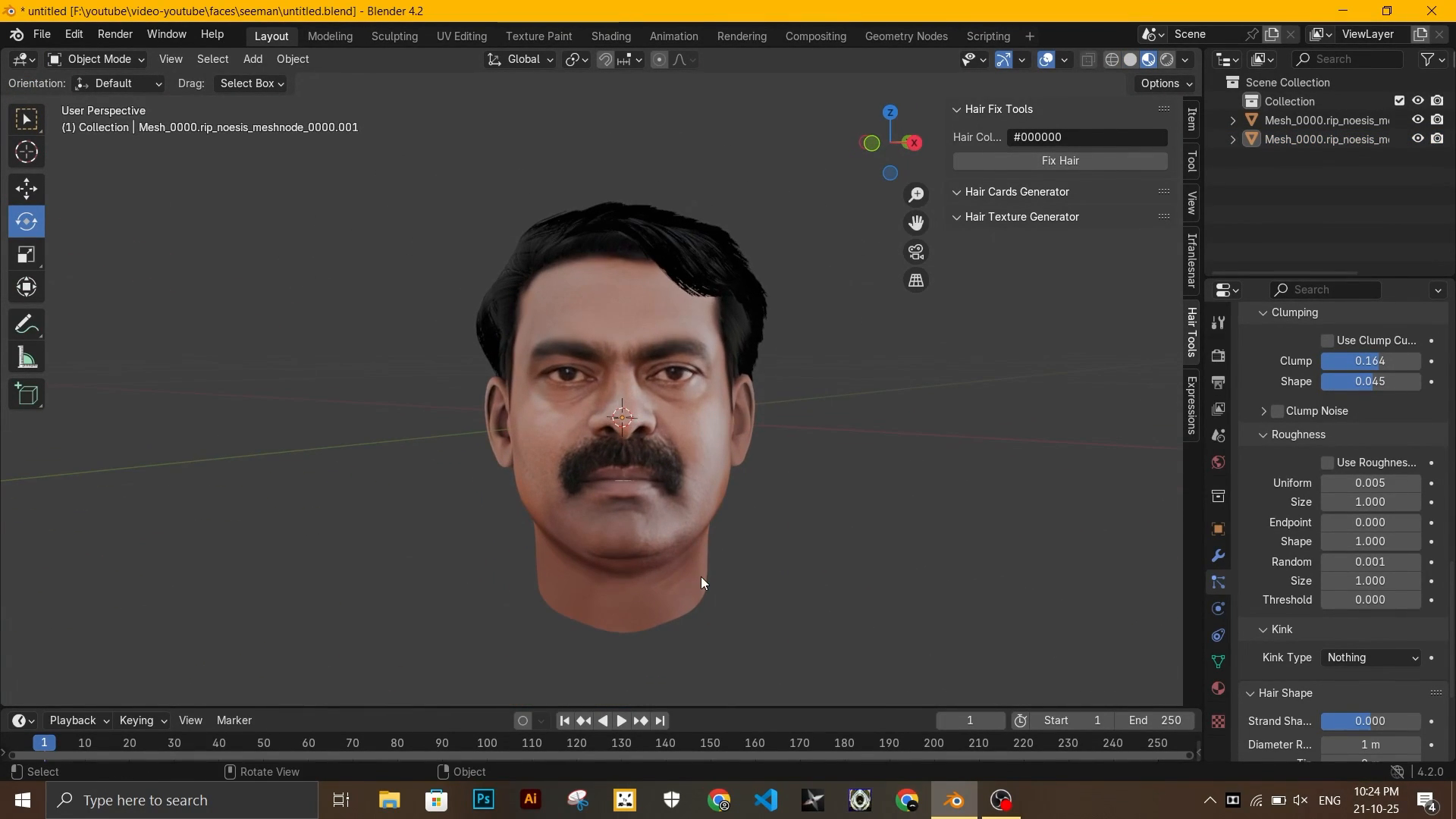
pyautogui.scroll(-1, 701, 578)
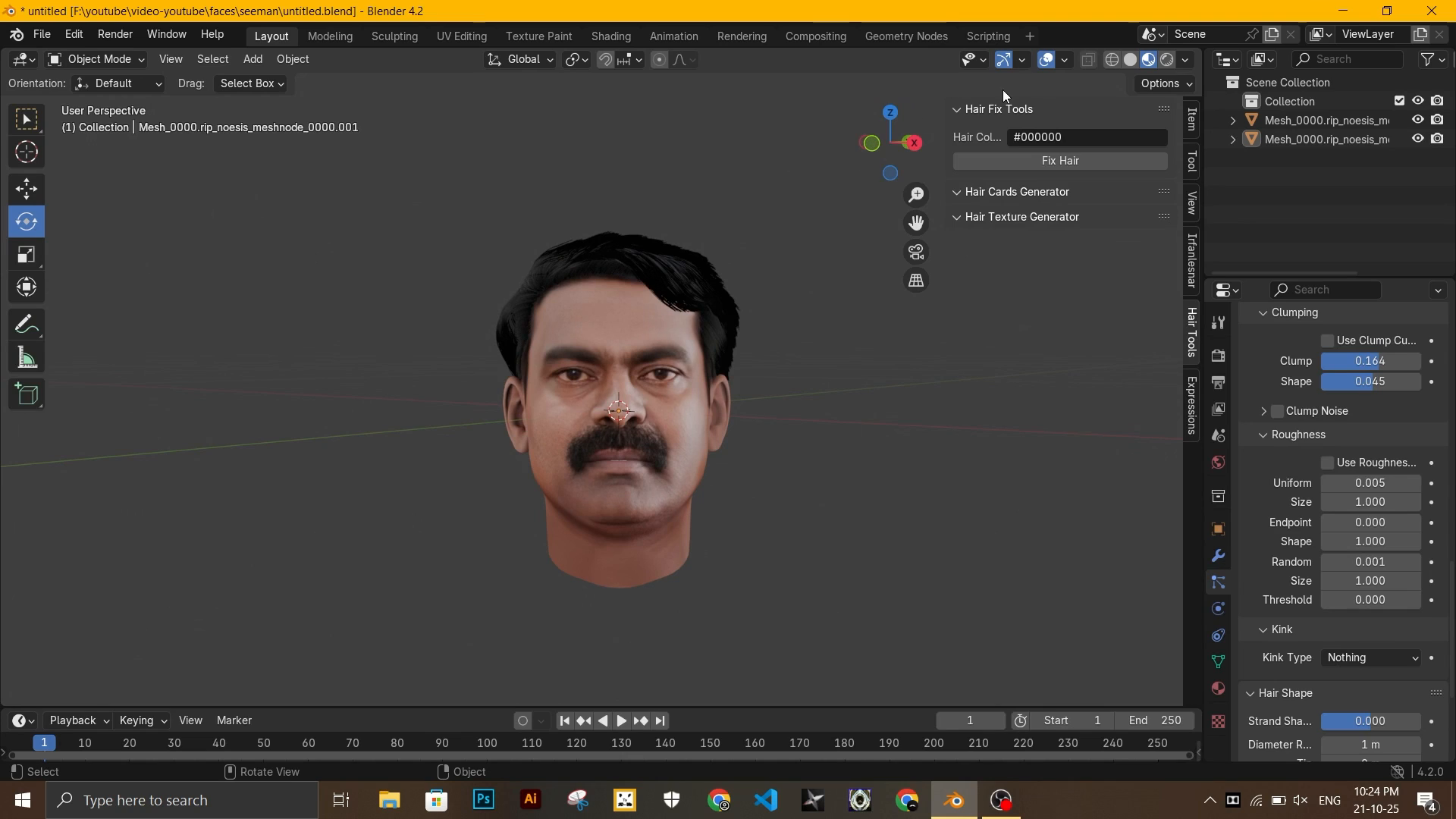
pyautogui.click(1003, 59)
pyautogui.click(1047, 59)
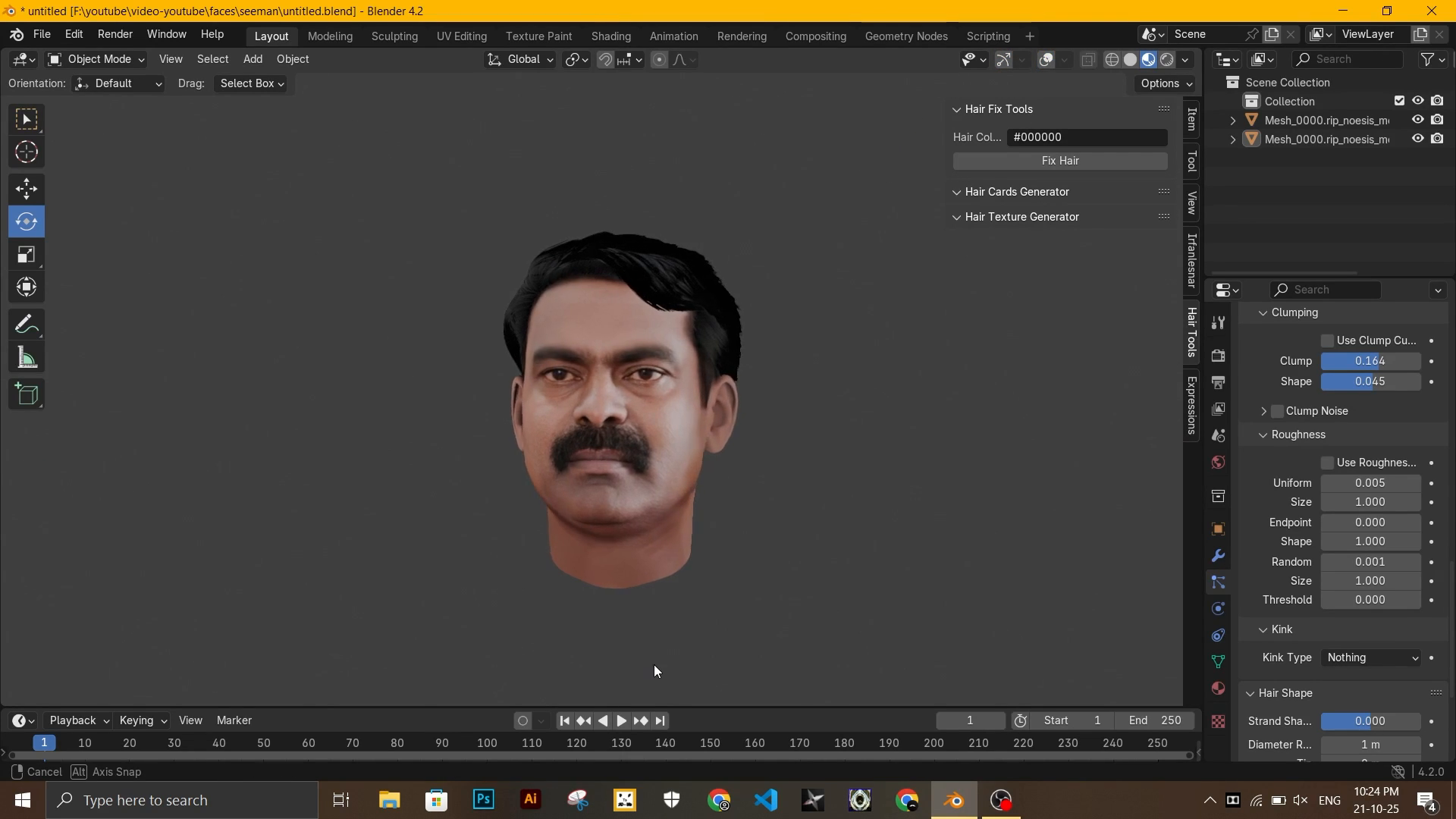